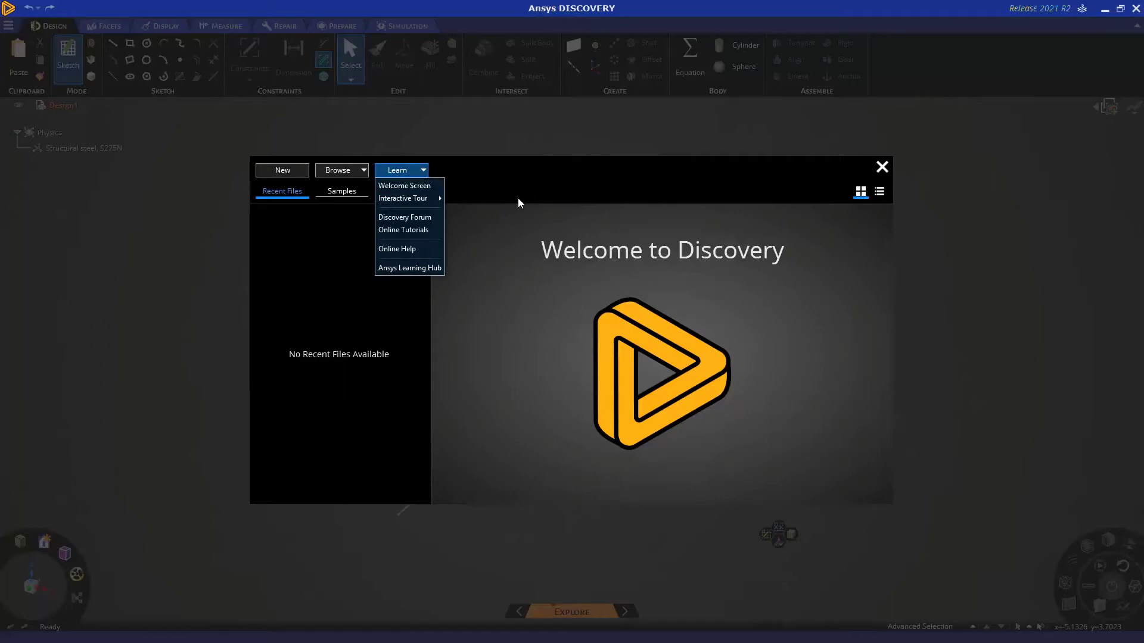
Open the Race Truck Suspension geometry file from the Getting Started Structural folder.
{"action": "left_click", "coordinate": [513, 199]}
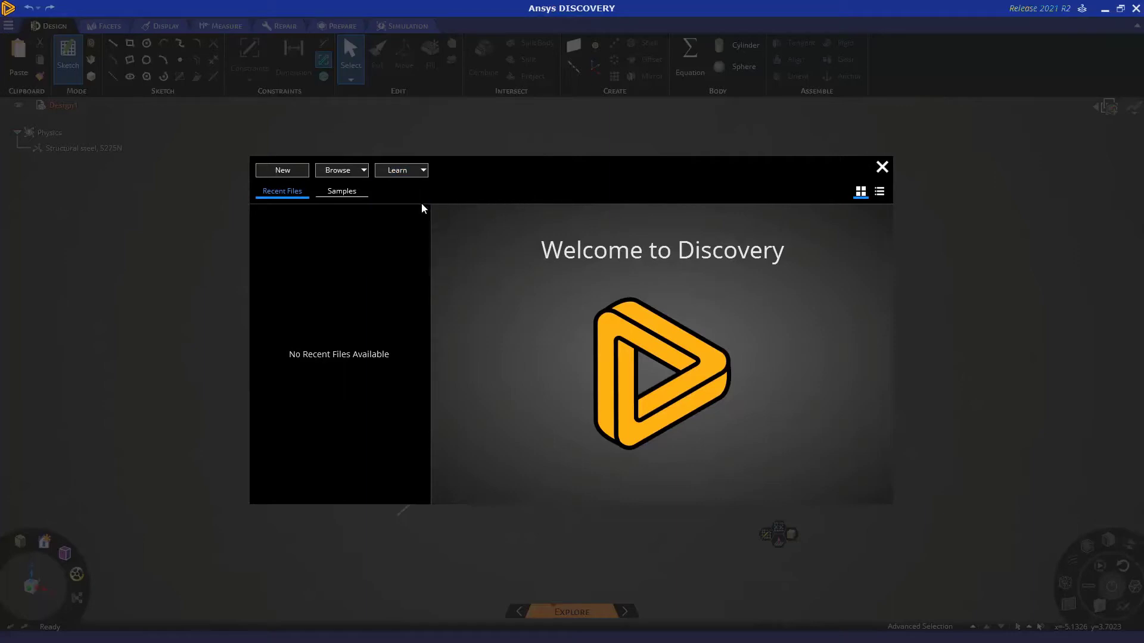
{"action": "left_click", "coordinate": [364, 171]}
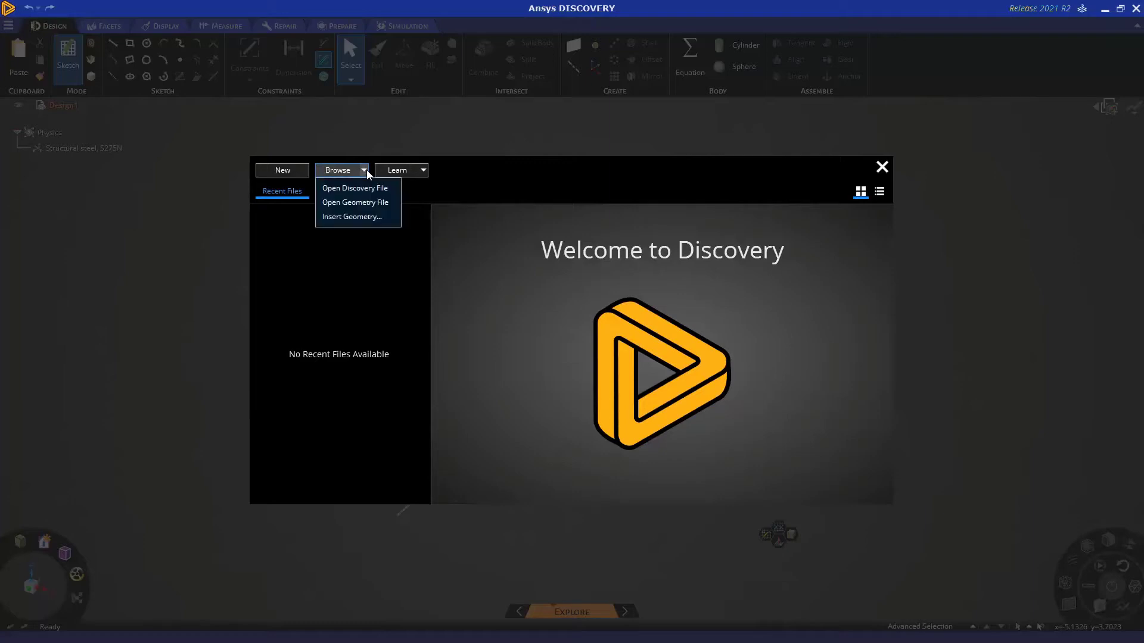
{"action": "left_click", "coordinate": [358, 203]}
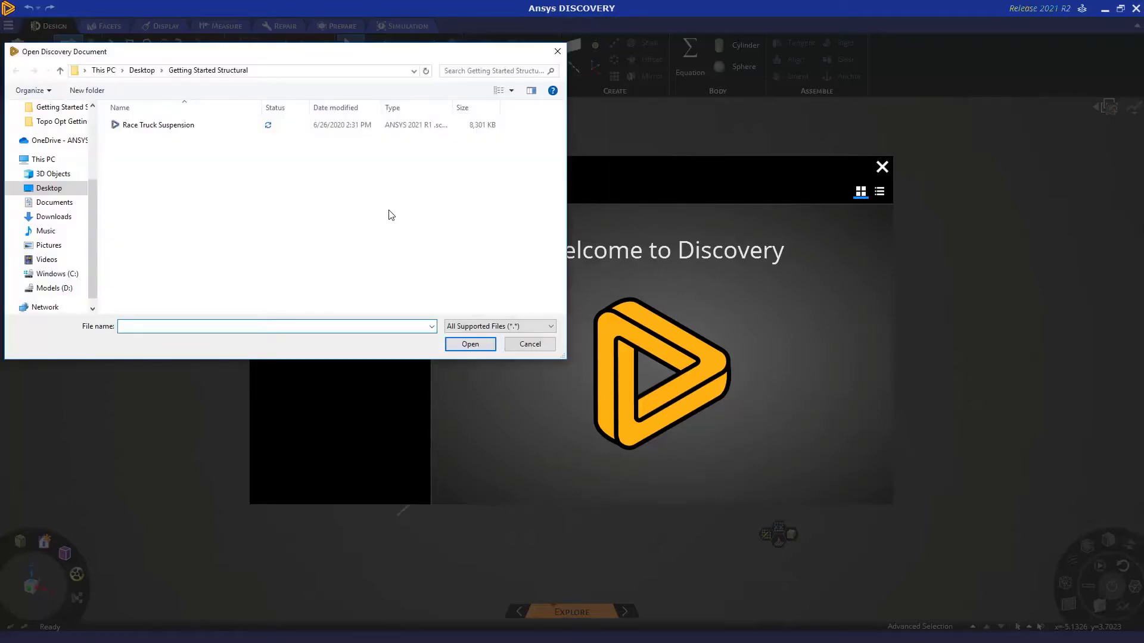
{"action": "left_click", "coordinate": [179, 126]}
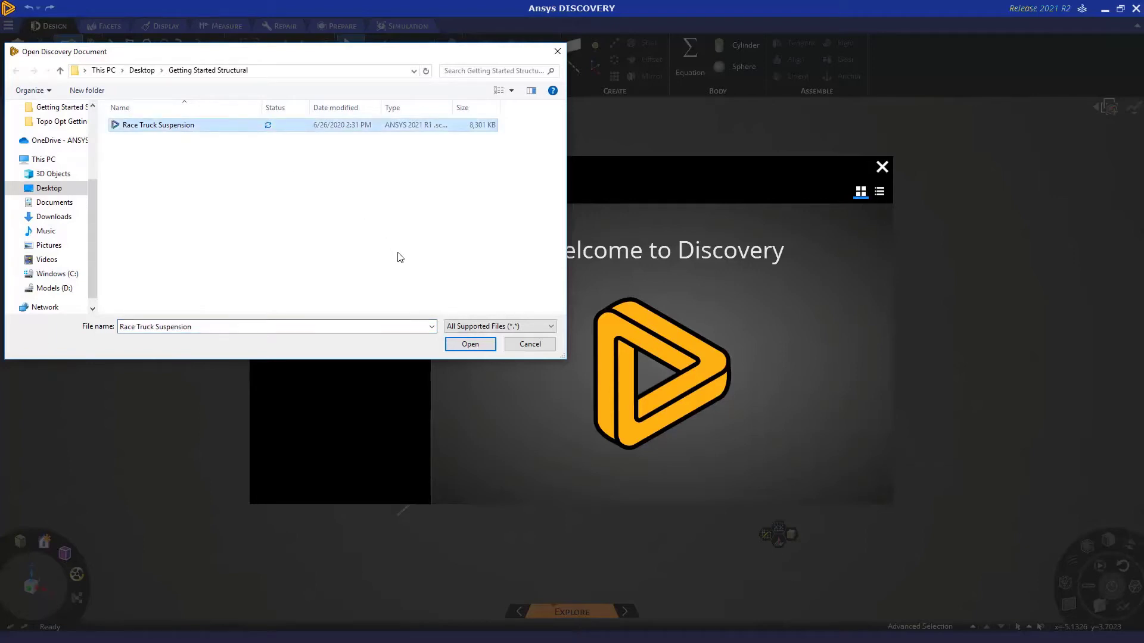
{"action": "left_click", "coordinate": [470, 344]}
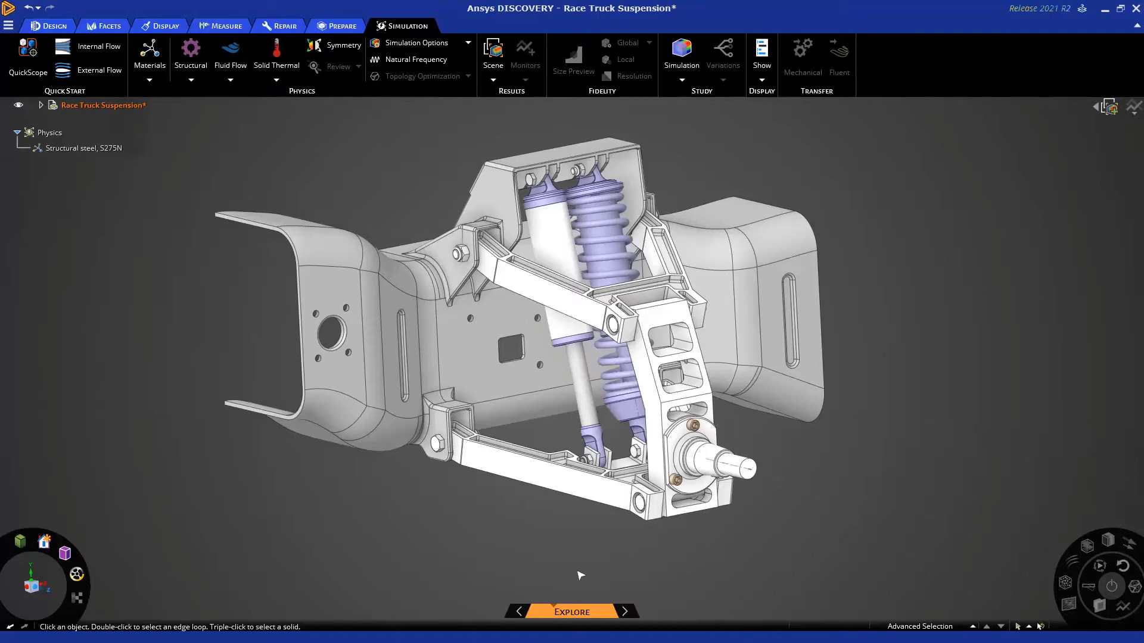
Switch the model to the Refine stage and return it to the Explore stage.
{"action": "left_click", "coordinate": [627, 612]}
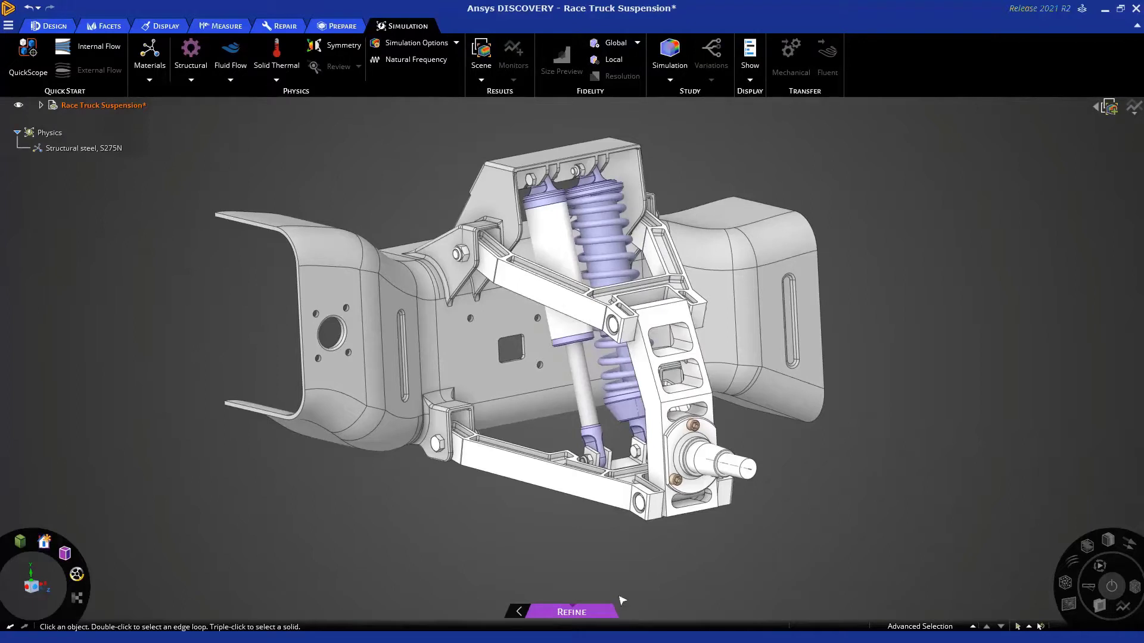
{"action": "left_click", "coordinate": [515, 614]}
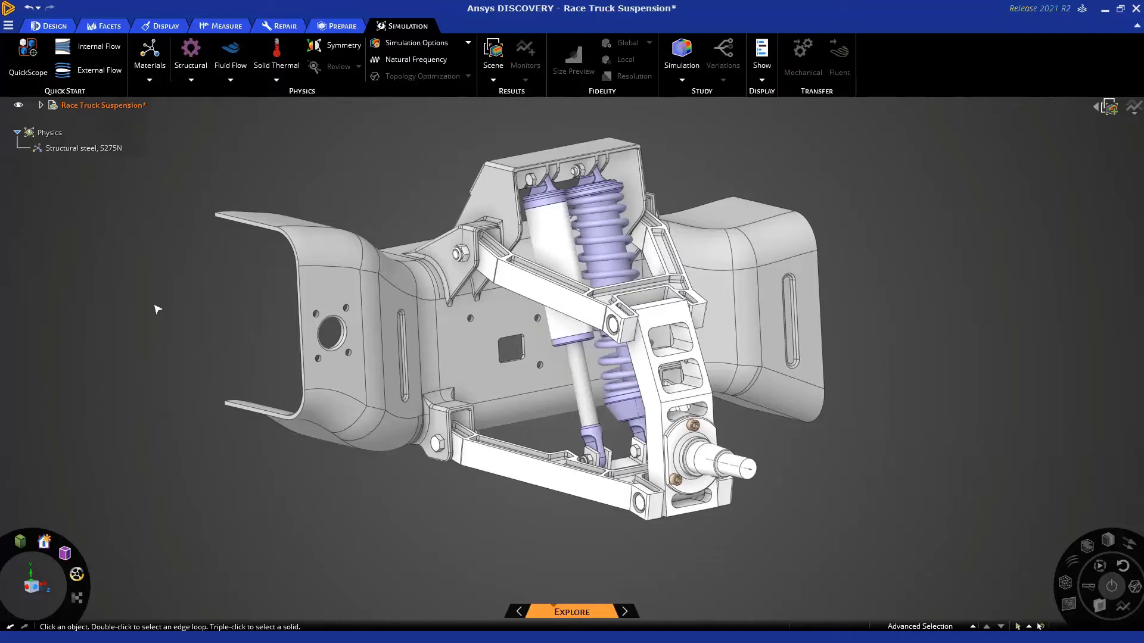
Expand the Race Truck Suspension structure and highlight its Upright, A-Arms, Hardware and Struts components in the model.
{"action": "left_click", "coordinate": [44, 107]}
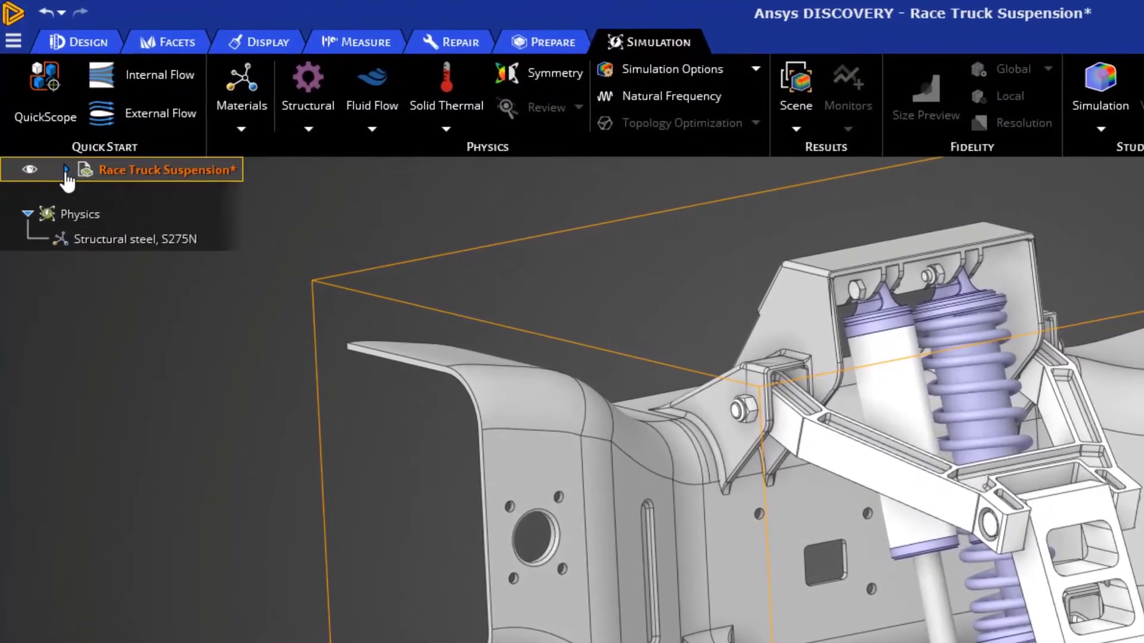
{"action": "left_click", "coordinate": [66, 171]}
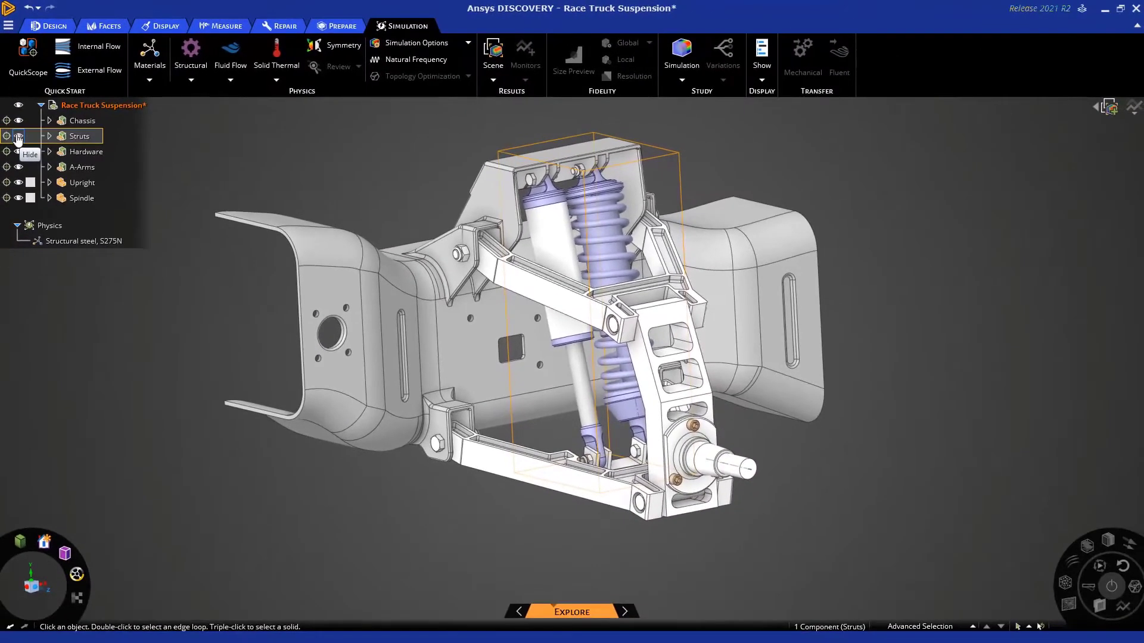
{"action": "left_click", "coordinate": [81, 186]}
{"action": "left_click", "coordinate": [82, 169]}
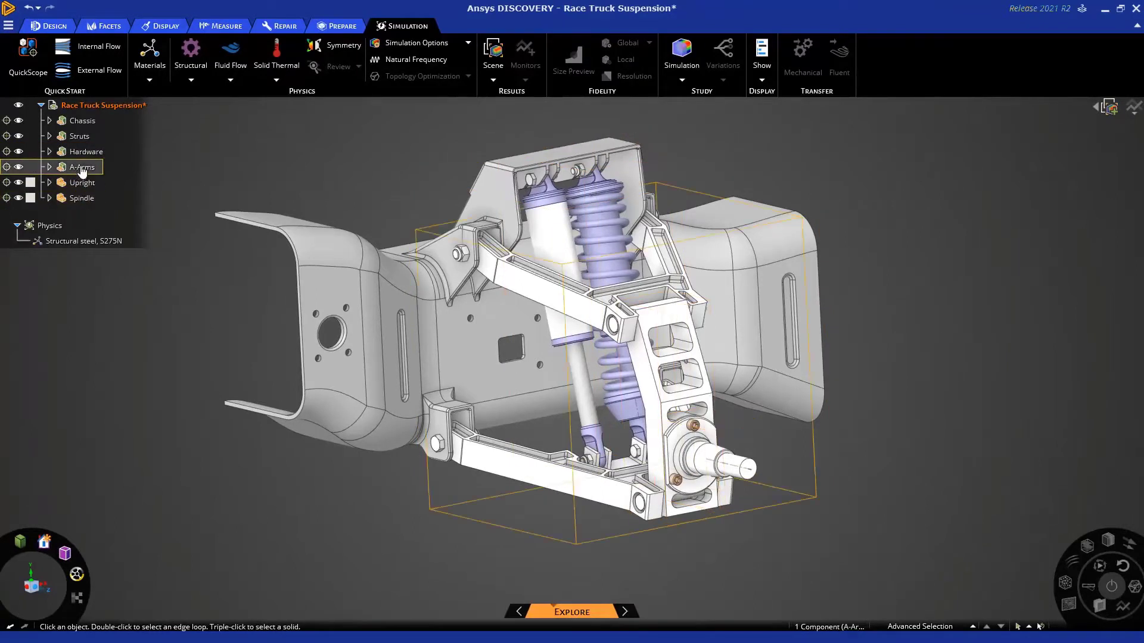
{"action": "left_click", "coordinate": [83, 154]}
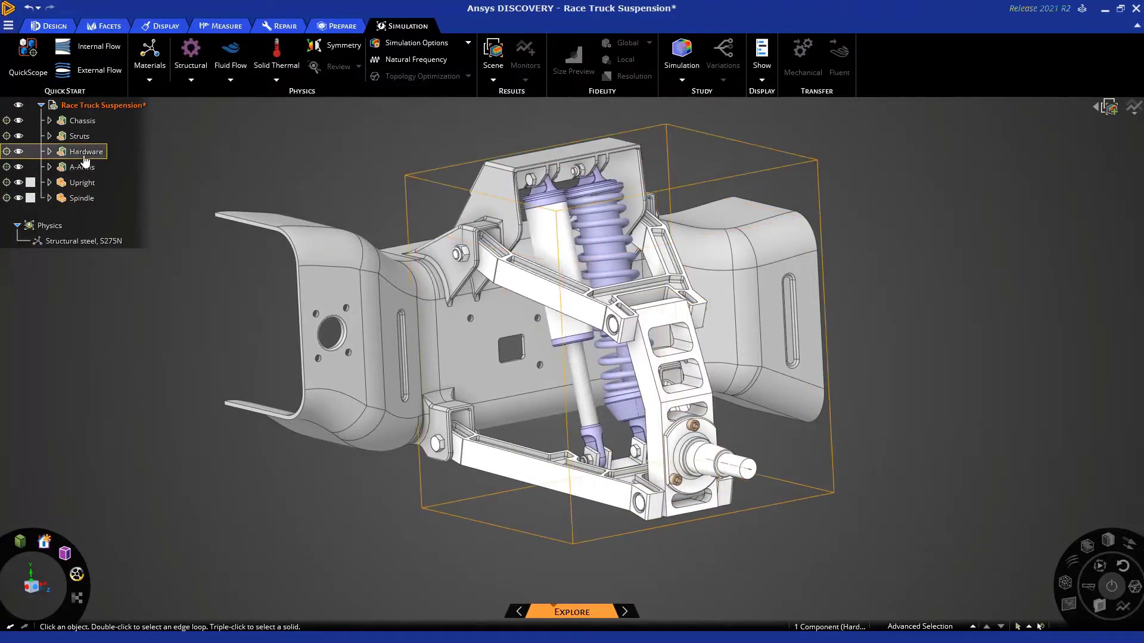
{"action": "left_click", "coordinate": [42, 137]}
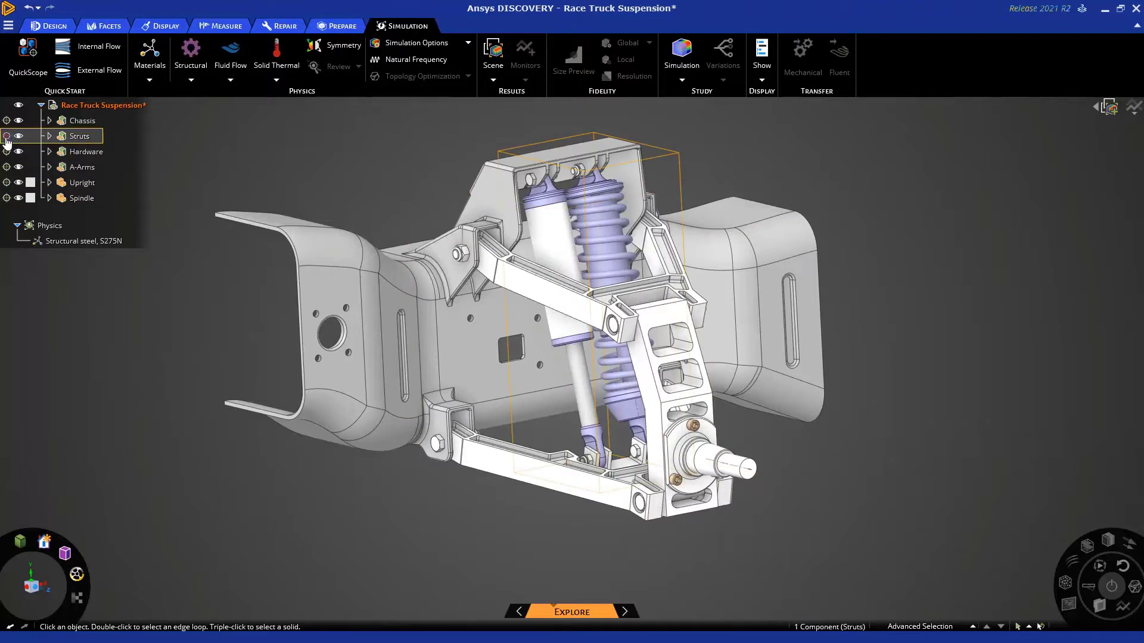
Exclude the Chassis and Struts components from the simulation and hide both of them.
{"action": "left_click", "coordinate": [6, 124]}
{"action": "left_click", "coordinate": [7, 123]}
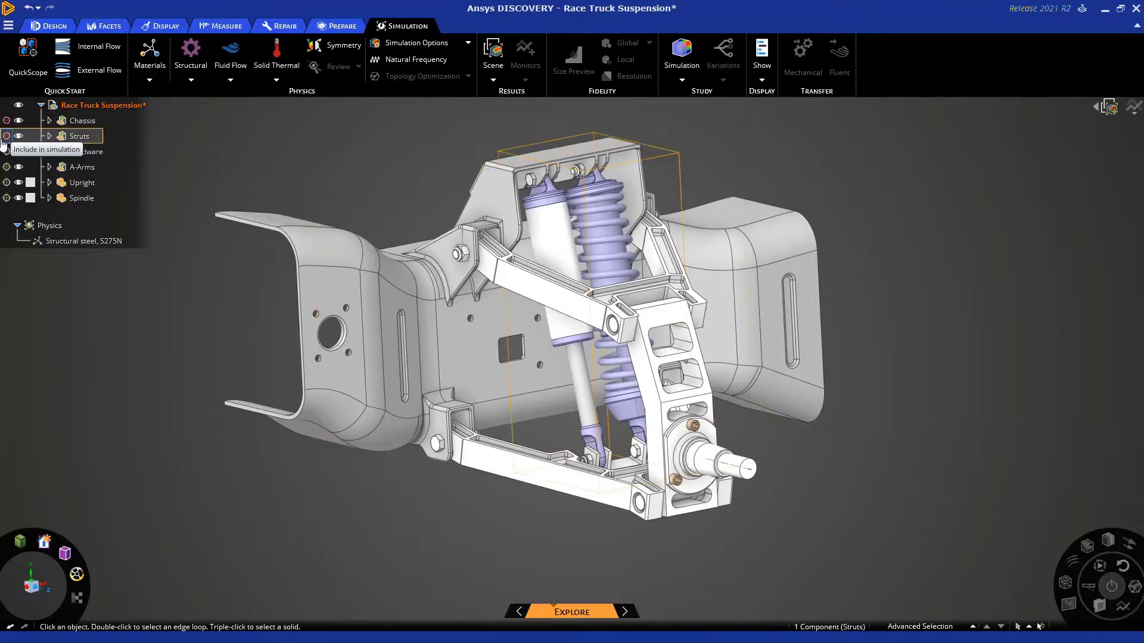
{"action": "left_click", "coordinate": [19, 137]}
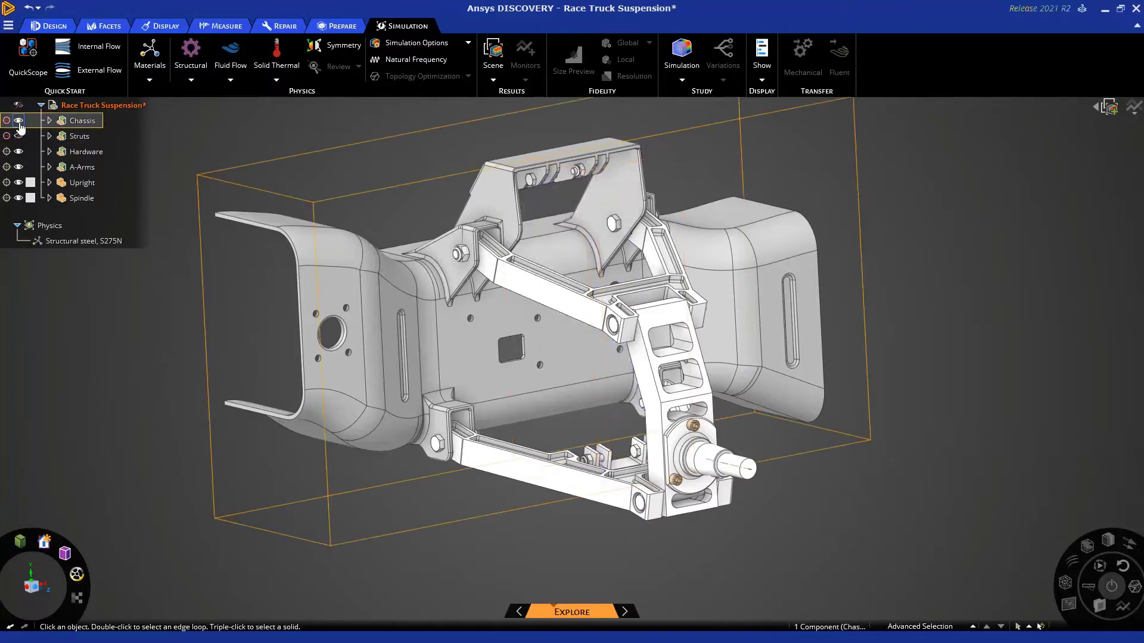
{"action": "left_click", "coordinate": [18, 121]}
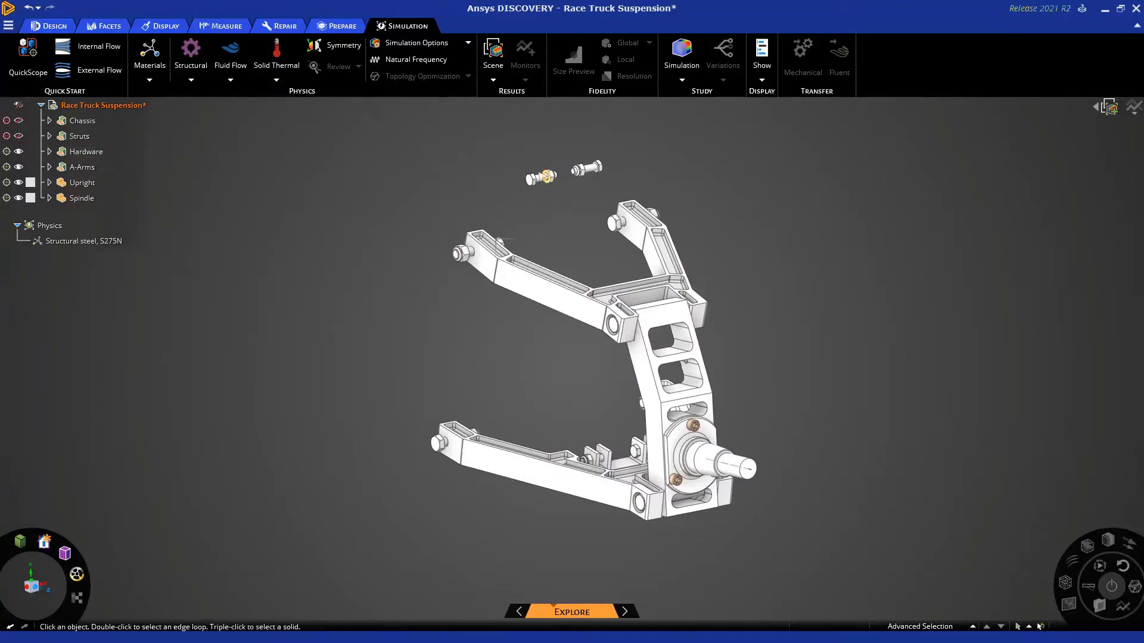
Exclude the floating bolts and nuts above the upper A-arm from the simulation and hide all suppressed bodies.
{"action": "middle_click_drag", "start_coordinate": [501, 390], "coordinate": [566, 441]}
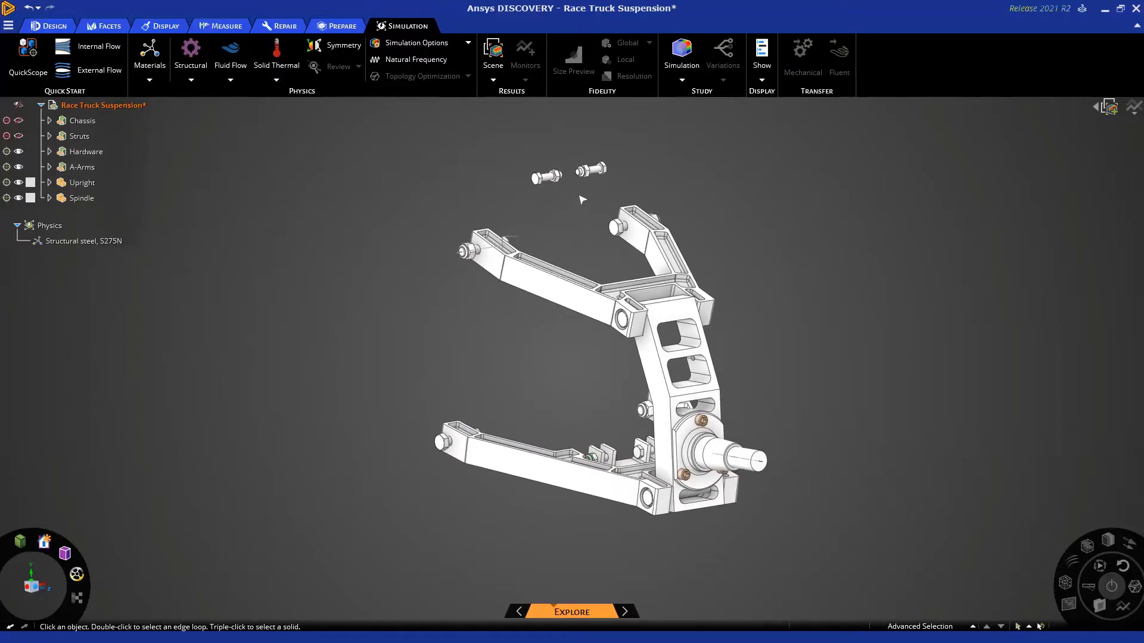
{"action": "scroll", "coordinate": [578, 215], "scroll_direction": "up", "scroll_amount": 2}
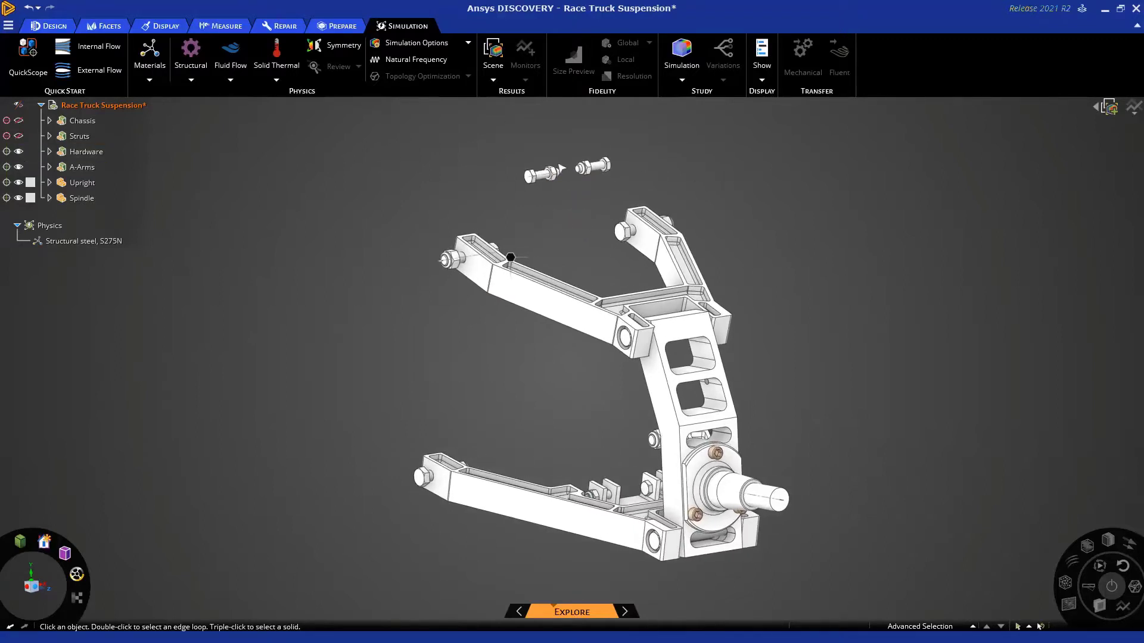
{"action": "left_click_drag", "start_coordinate": [493, 129], "coordinate": [636, 191]}
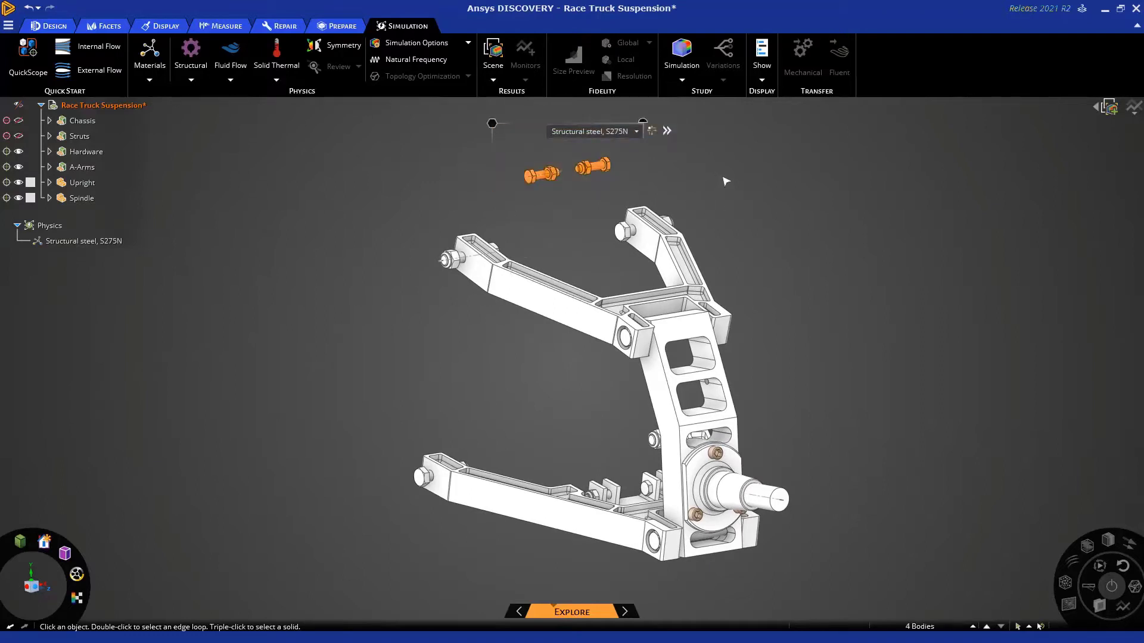
{"action": "right_click", "coordinate": [725, 181]}
{"action": "left_click", "coordinate": [749, 194]}
{"action": "middle_click_drag", "start_coordinate": [753, 302], "coordinate": [739, 275], "text": "shift"}
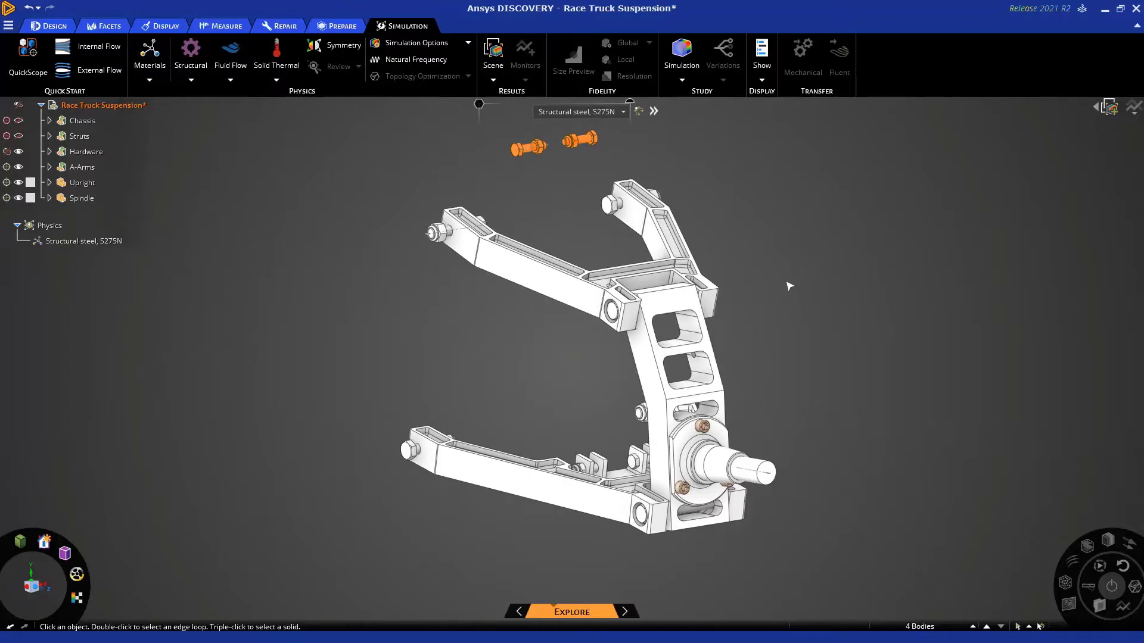
{"action": "right_click", "coordinate": [790, 287]}
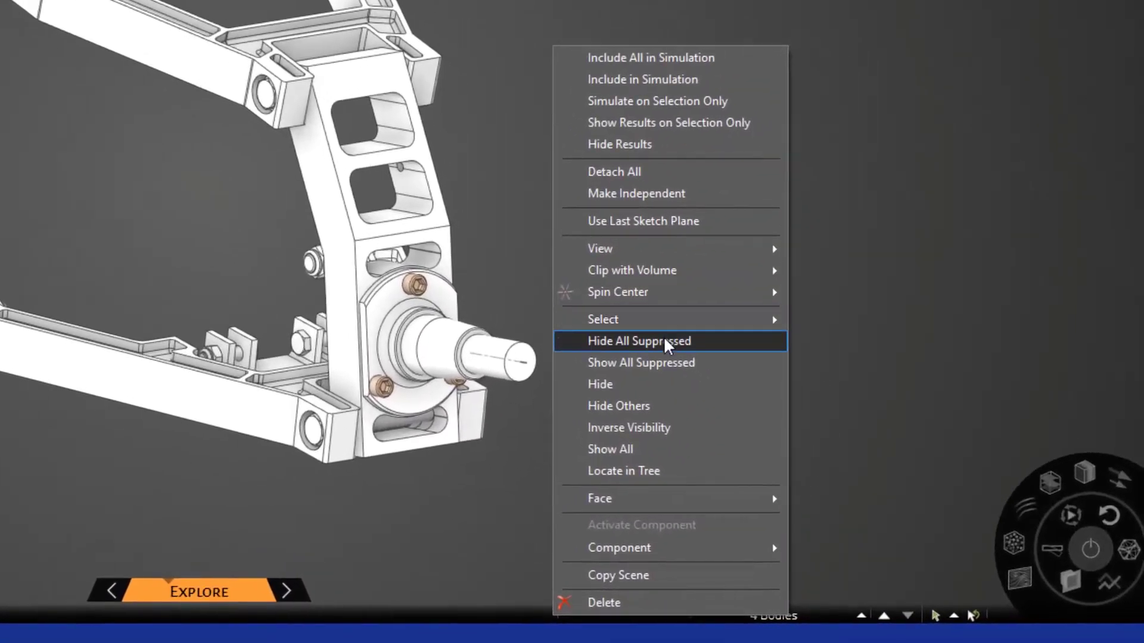
{"action": "left_click", "coordinate": [853, 457]}
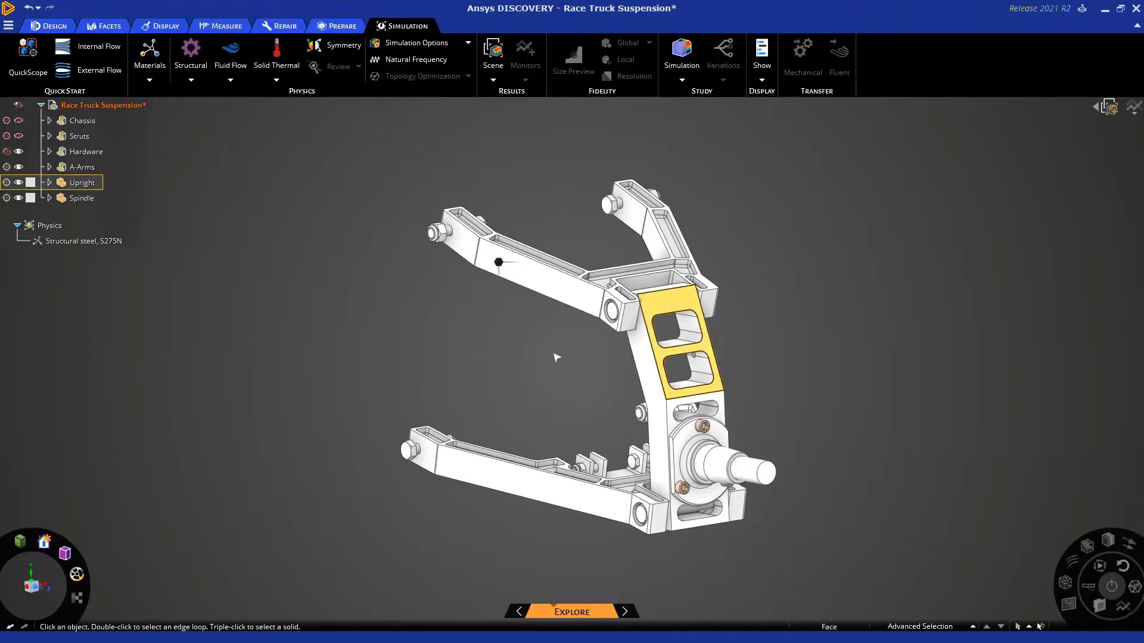
Select a face on each chassis-side mounting bolt and nut at both ends of the upper A-arm.
{"action": "mouse_move", "coordinate": [560, 342]}
{"action": "middle_mouse_down", "text": "ctrl"}
{"action": "mouse_move", "coordinate": [567, 303]}
{"action": "mouse_move", "coordinate": [546, 334]}
{"action": "mouse_move", "coordinate": [528, 337]}
{"action": "mouse_move", "coordinate": [530, 357]}
{"action": "middle_mouse_up", "text": "ctrl"}
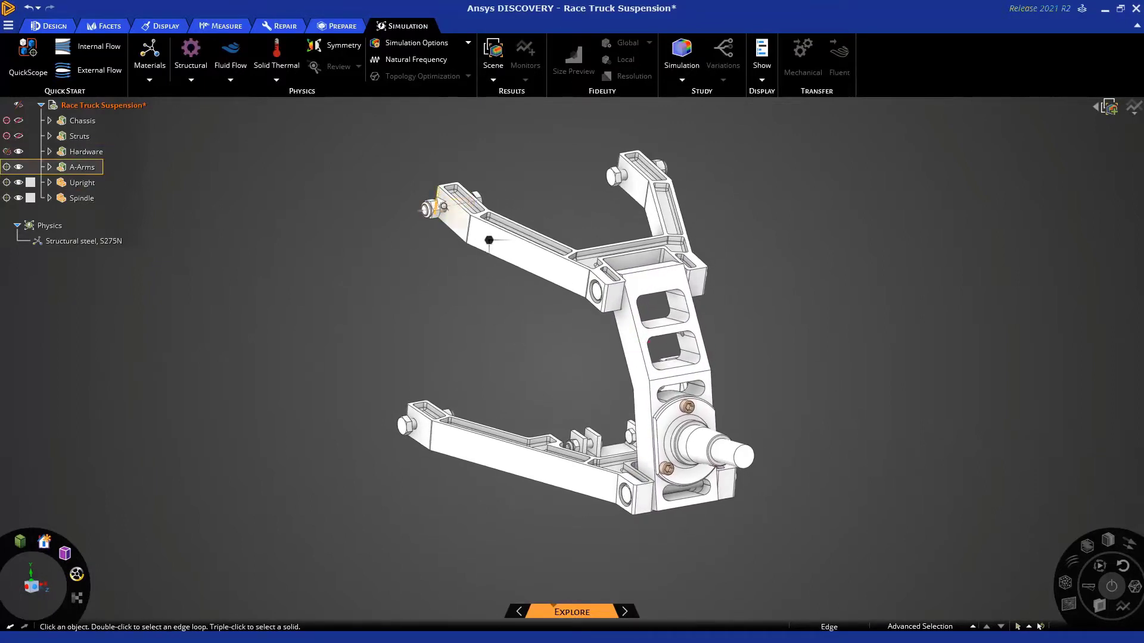
{"action": "scroll", "coordinate": [449, 229], "scroll_direction": "up", "scroll_amount": 5}
{"action": "left_click", "coordinate": [460, 240]}
{"action": "left_click", "coordinate": [429, 235], "text": "ctrl"}
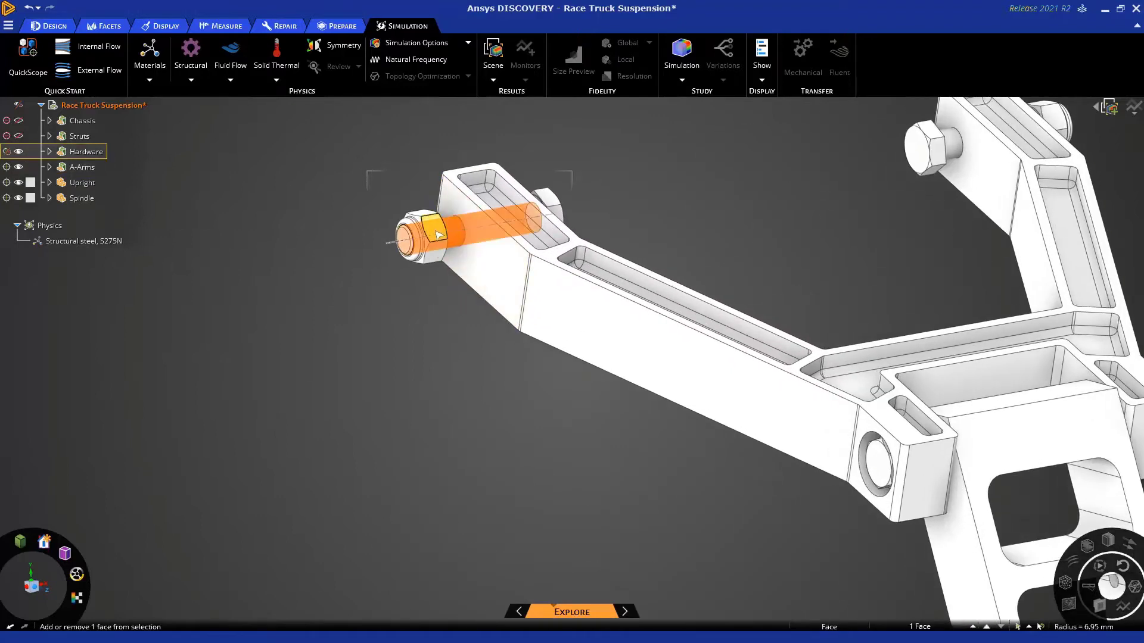
{"action": "scroll", "coordinate": [723, 244], "scroll_direction": "down", "scroll_amount": 3}
{"action": "scroll", "coordinate": [723, 245], "scroll_direction": "down", "scroll_amount": 2}
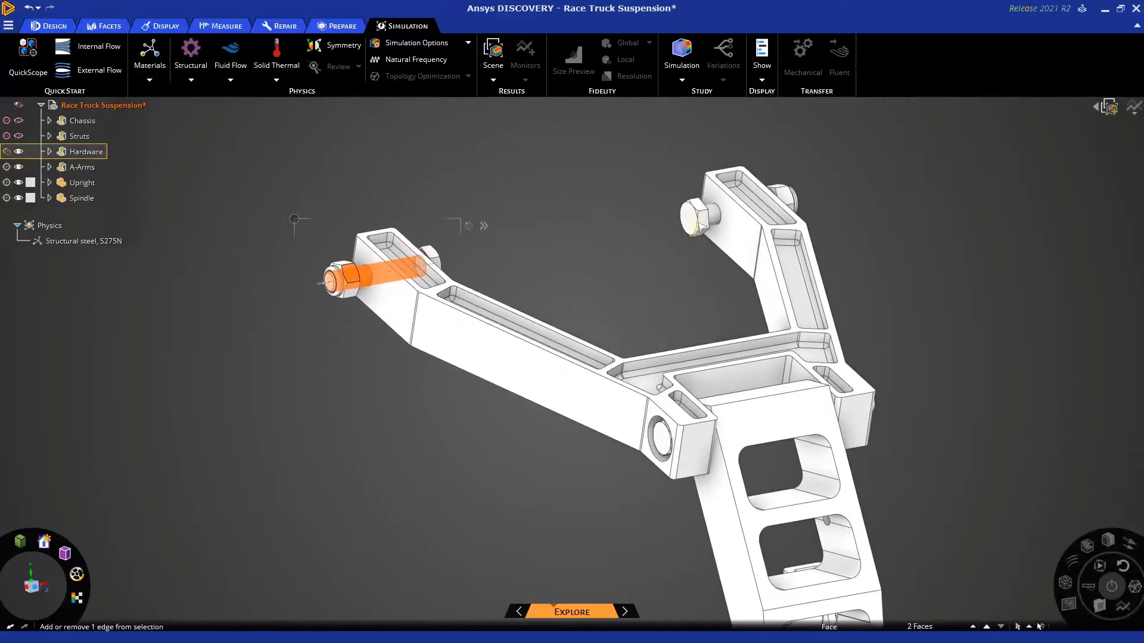
{"action": "left_click", "coordinate": [703, 219], "text": "ctrl"}
{"action": "left_click", "coordinate": [788, 201], "text": "ctrl"}
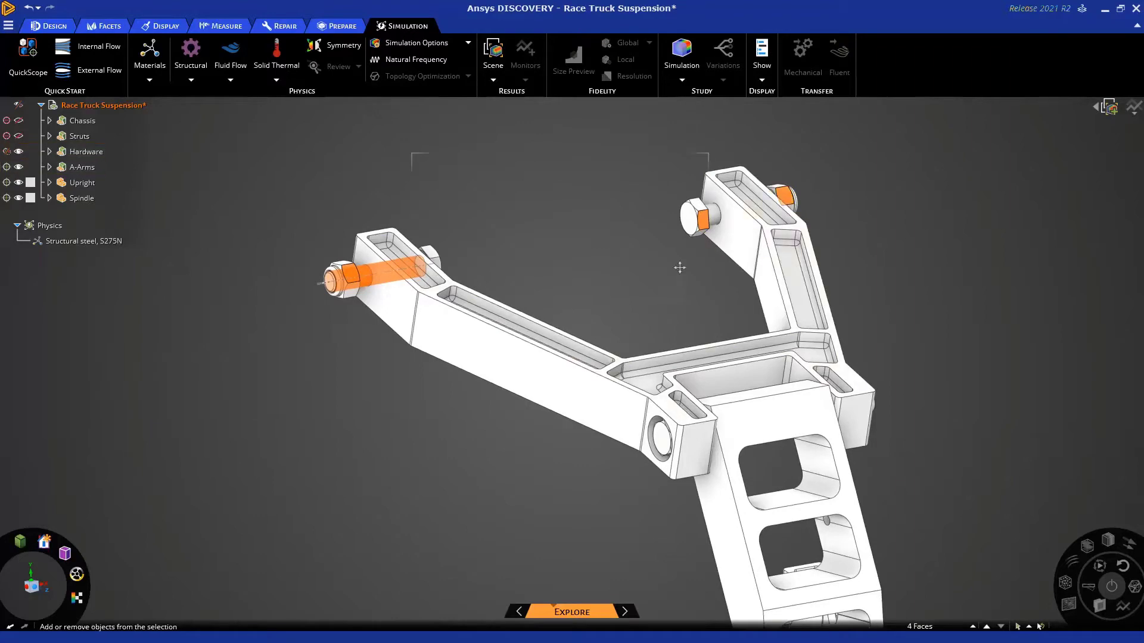
Add the near mounting bolt and nut of the lower A-arm and the first strut bracket's bolt and nut to the selection.
{"action": "scroll", "coordinate": [682, 263], "scroll_direction": "down", "scroll_amount": 3}
{"action": "middle_click_drag", "start_coordinate": [624, 295], "coordinate": [632, 236], "text": "shift"}
{"action": "scroll", "coordinate": [498, 394], "scroll_direction": "up", "scroll_amount": 5}
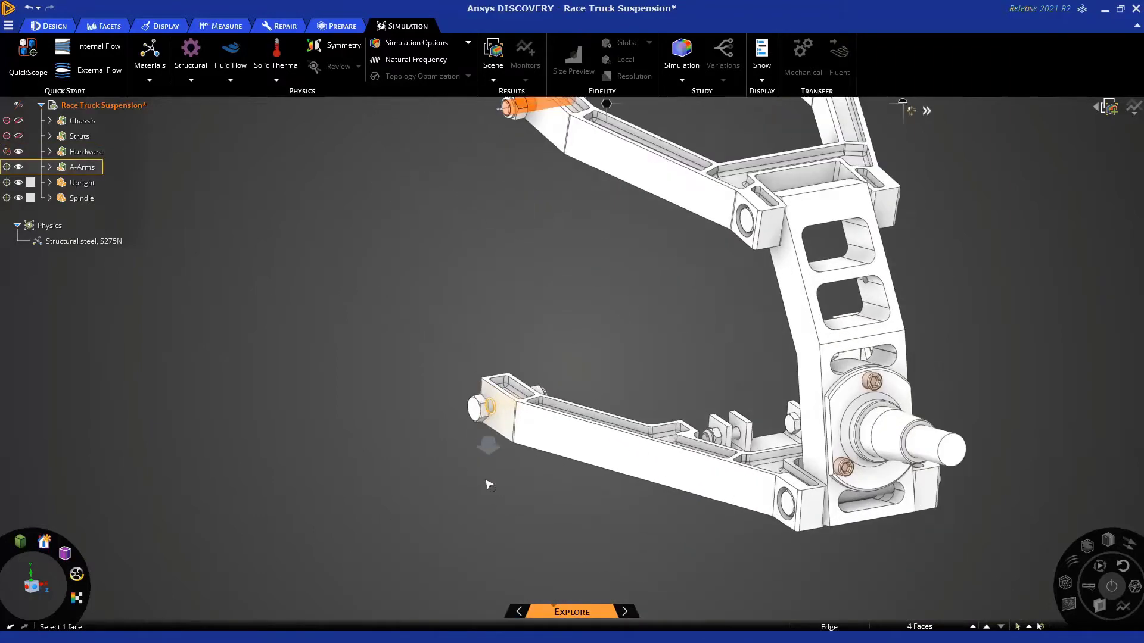
{"action": "left_click", "coordinate": [477, 422], "text": "ctrl"}
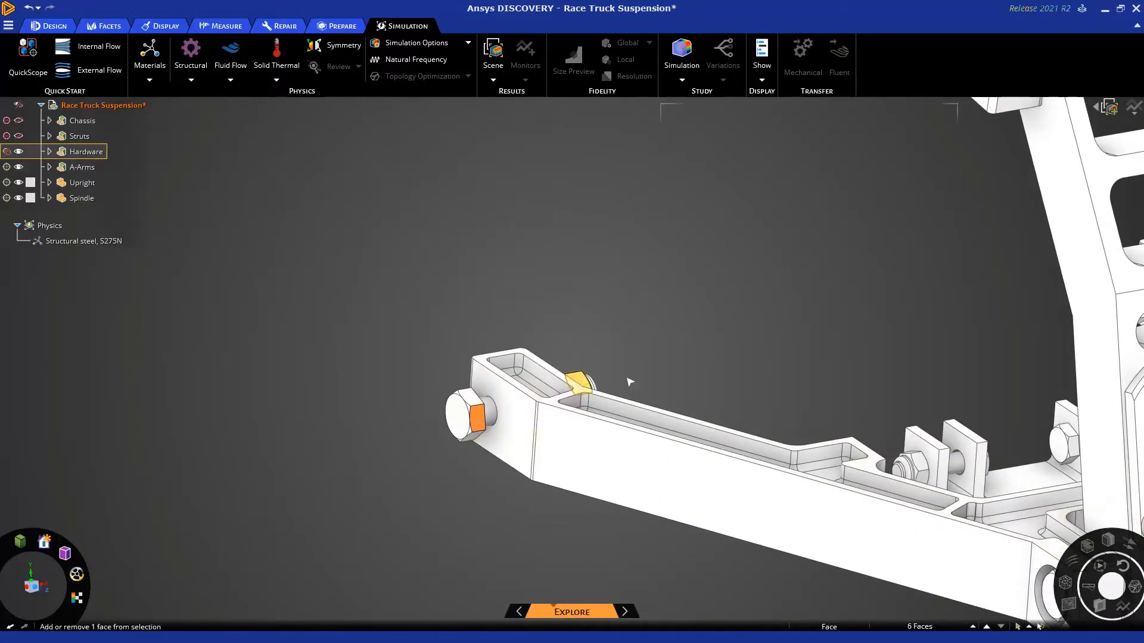
{"action": "left_click", "coordinate": [575, 383], "text": "ctrl"}
{"action": "left_click", "coordinate": [921, 465], "text": "ctrl"}
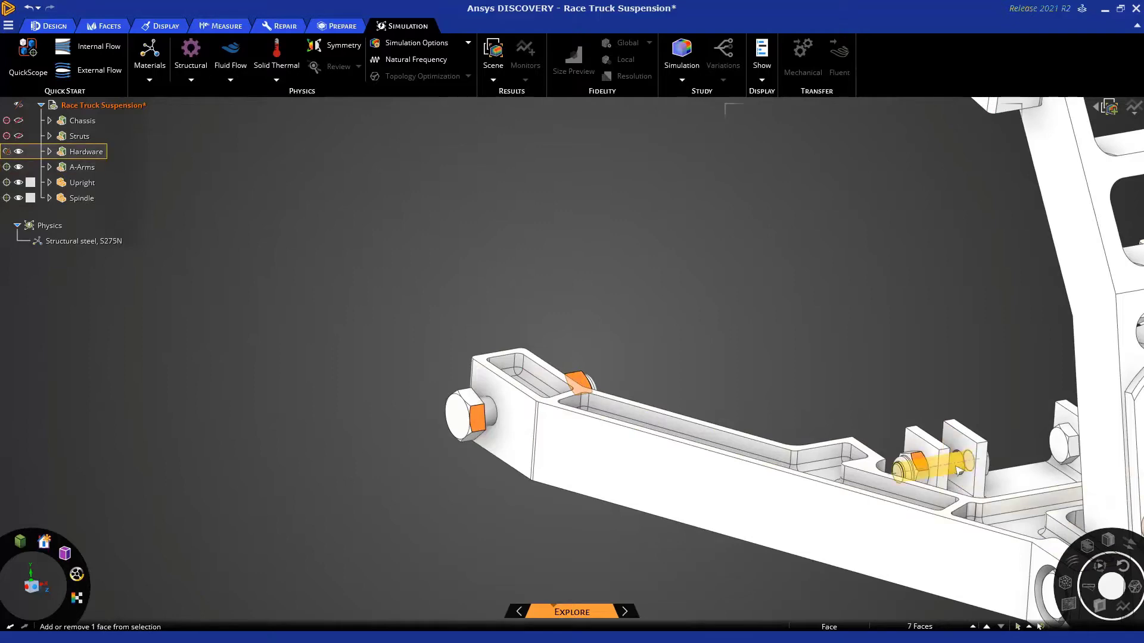
{"action": "left_click", "coordinate": [956, 469], "text": "ctrl"}
Add the second strut bracket's bolt and nut and the lower A-arm's far mounting bolt and nut to the selection.
{"action": "middle_click_drag", "start_coordinate": [983, 401], "coordinate": [815, 401], "text": "shift"}
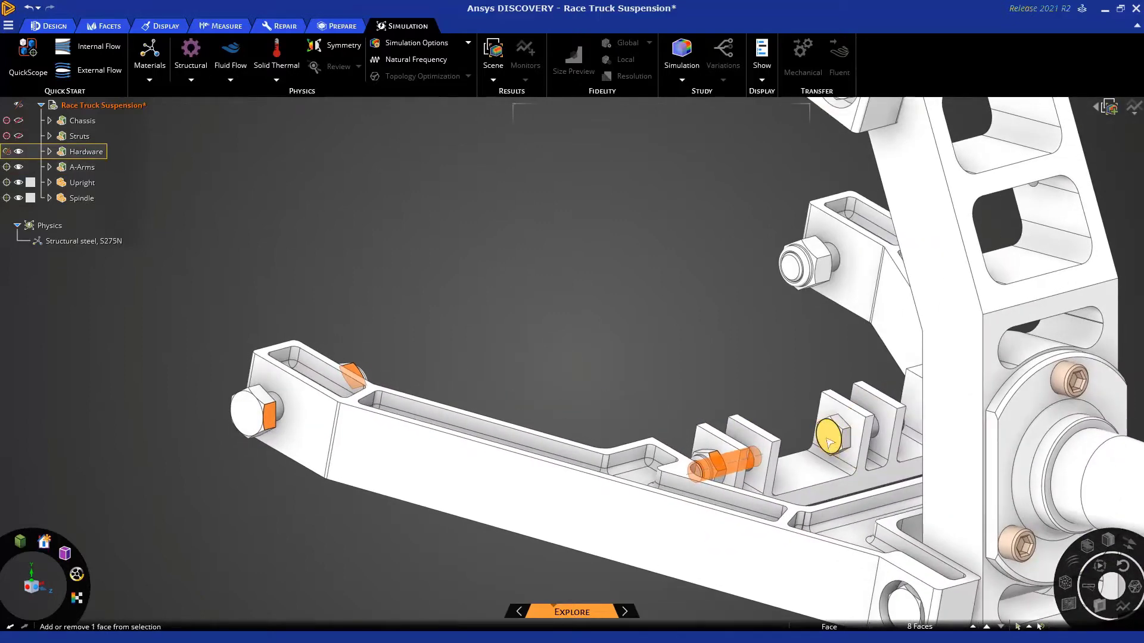
{"action": "left_click", "coordinate": [829, 439], "text": "ctrl"}
{"action": "left_click", "coordinate": [792, 267], "text": "ctrl"}
{"action": "left_click", "coordinate": [821, 251], "text": "ctrl"}
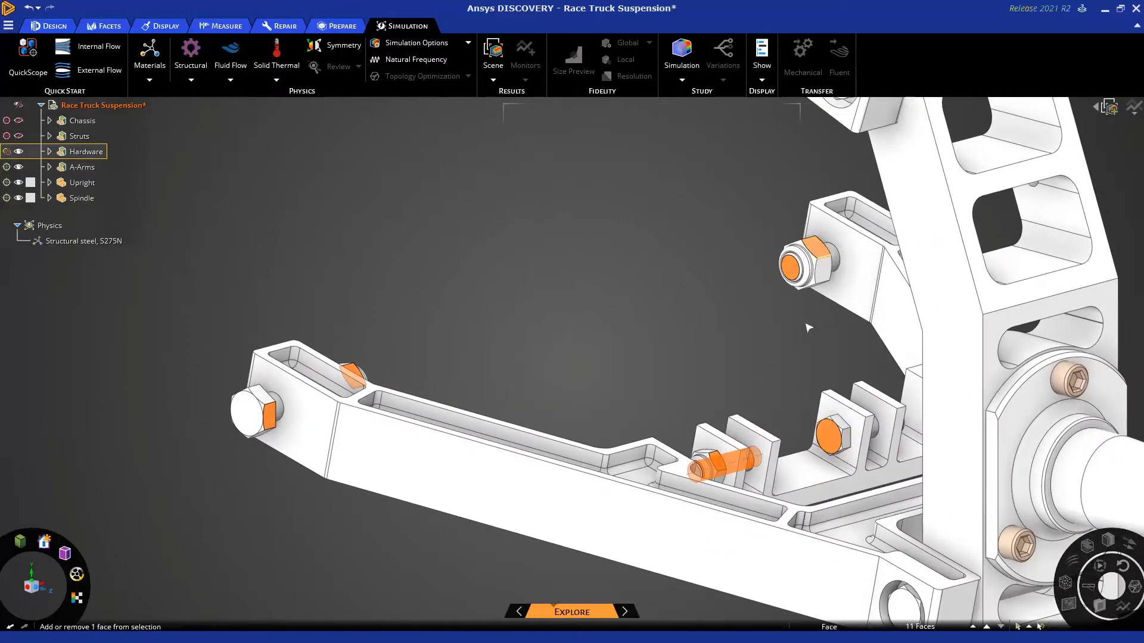
{"action": "middle_click_drag", "start_coordinate": [807, 324], "coordinate": [625, 357]}
{"action": "middle_click_drag", "start_coordinate": [951, 405], "coordinate": [810, 275]}
{"action": "left_click", "coordinate": [891, 381], "text": "ctrl"}
Exclude the selected A-arm and strut bracket bolts and nuts from the simulation, hide all suppressed bodies and clear the selection.
{"action": "right_click", "coordinate": [810, 274]}
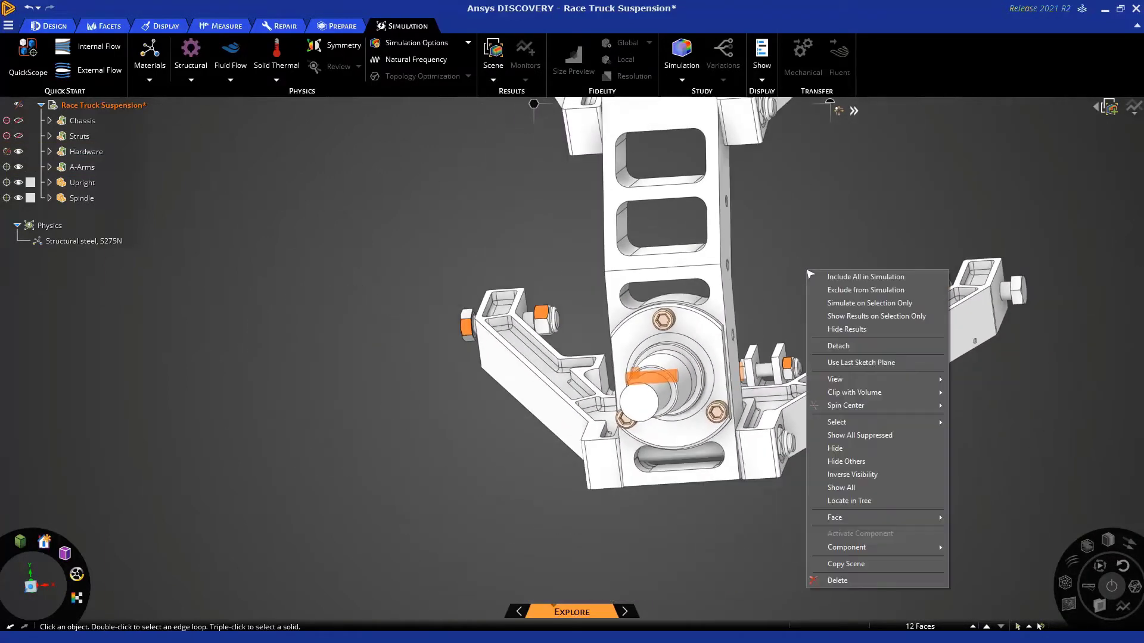
{"action": "left_click", "coordinate": [840, 290]}
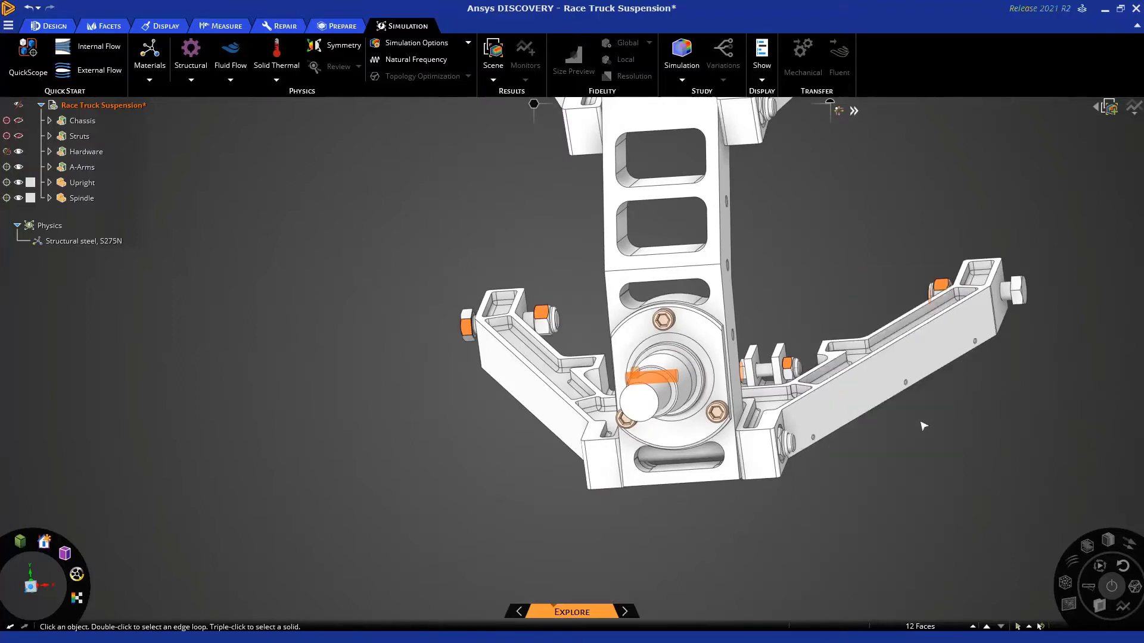
{"action": "right_click", "coordinate": [952, 457]}
{"action": "left_click", "coordinate": [991, 488]}
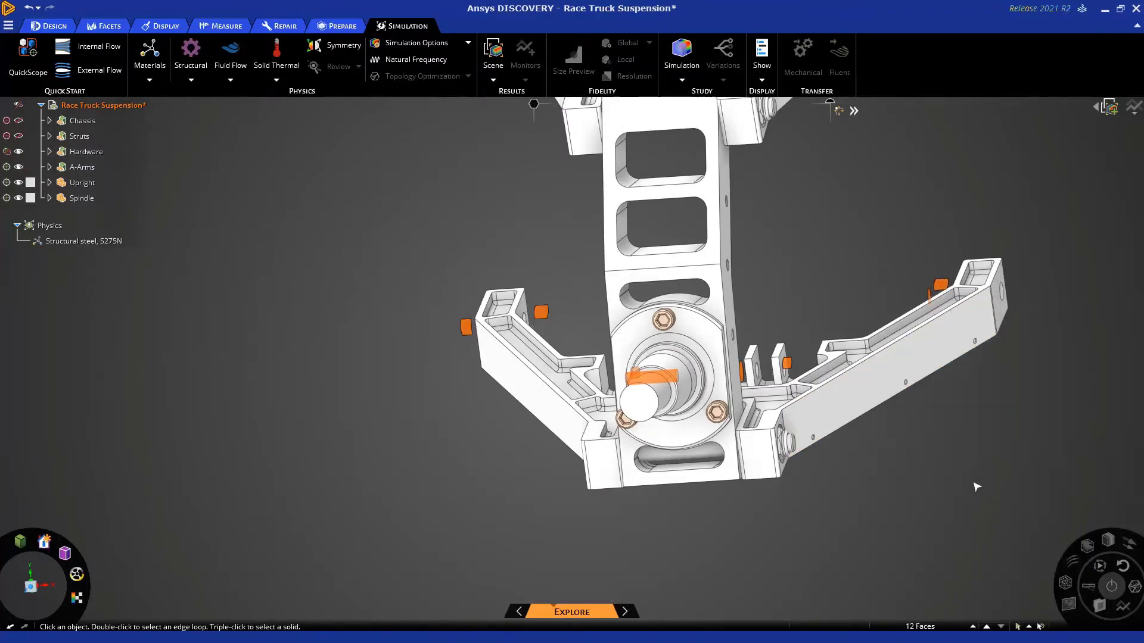
{"action": "middle_click_drag", "start_coordinate": [881, 495], "coordinate": [825, 483]}
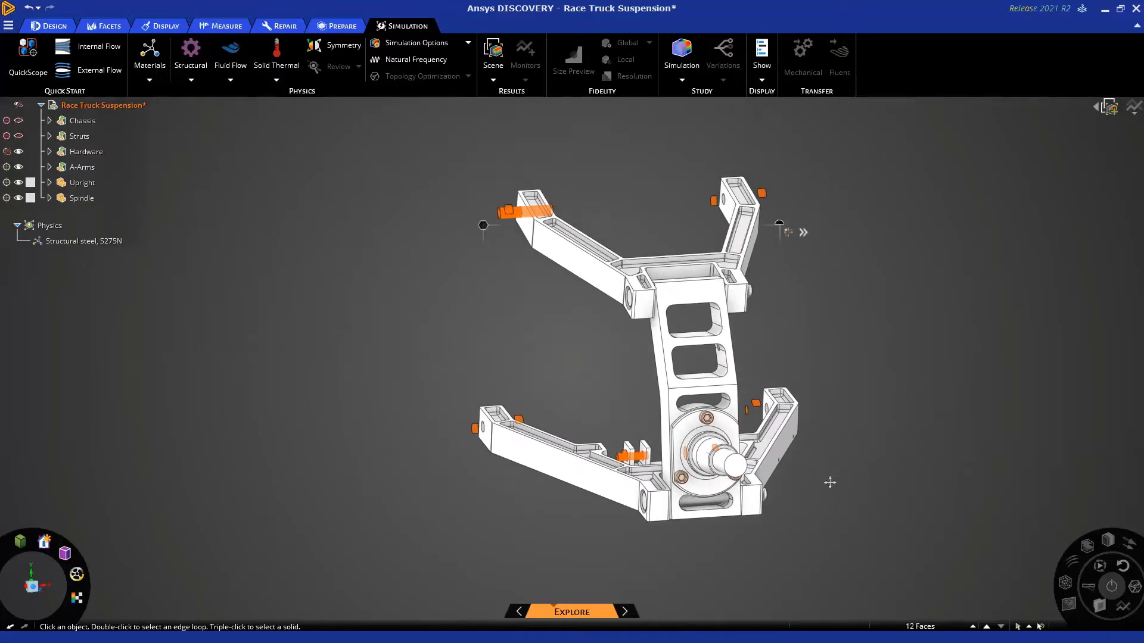
{"action": "left_click", "coordinate": [877, 415]}
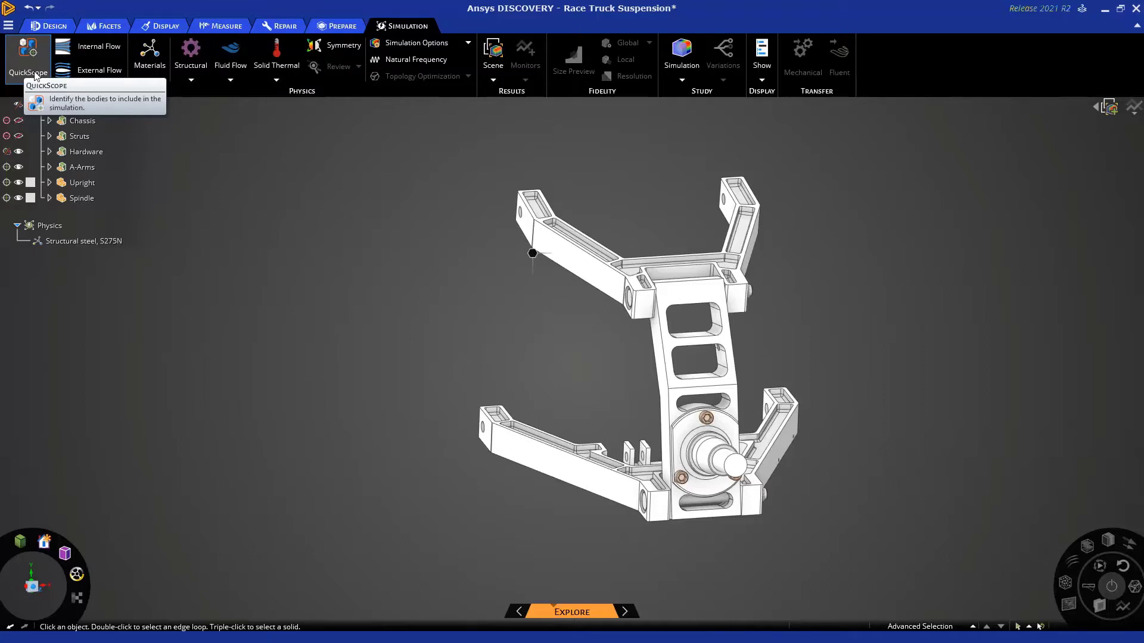
Collapse the Race Truck Suspension assembly in the structure tree.
{"action": "middle_click_drag", "start_coordinate": [452, 374], "coordinate": [469, 349]}
{"action": "left_click", "coordinate": [40, 105]}
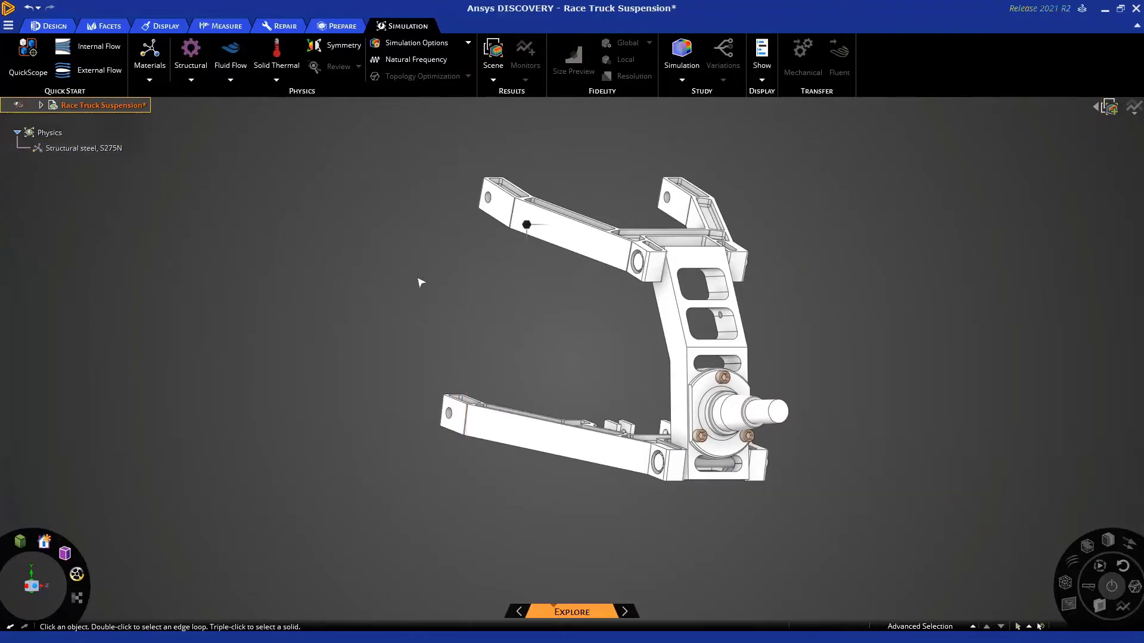
{"action": "middle_click_drag", "start_coordinate": [443, 267], "coordinate": [441, 288]}
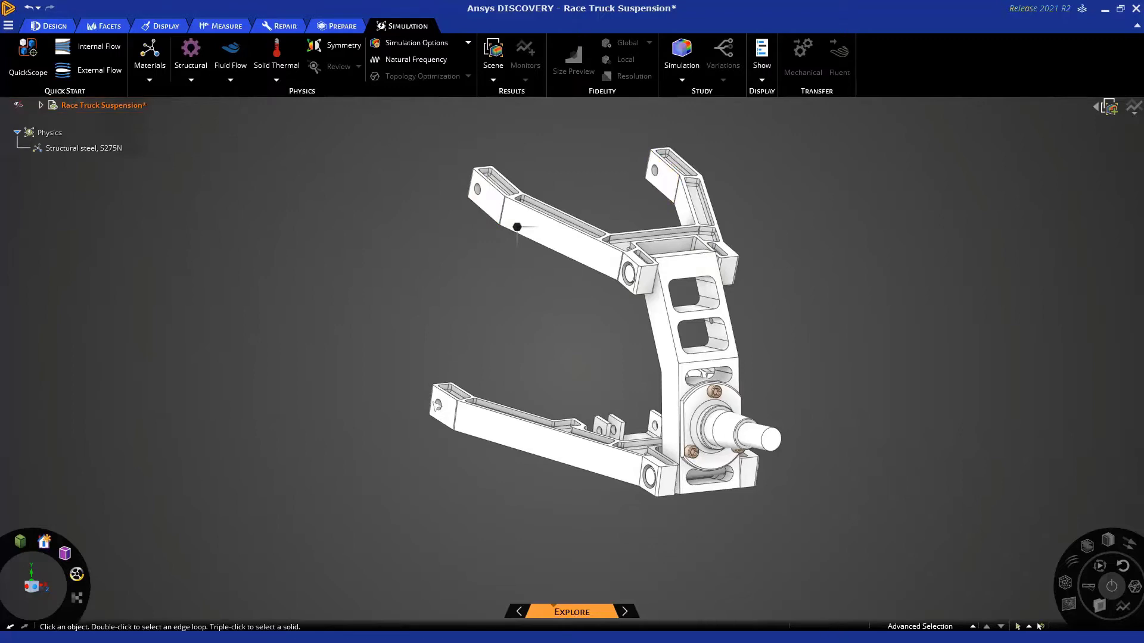
{"action": "middle_click_drag", "start_coordinate": [536, 377], "coordinate": [544, 381]}
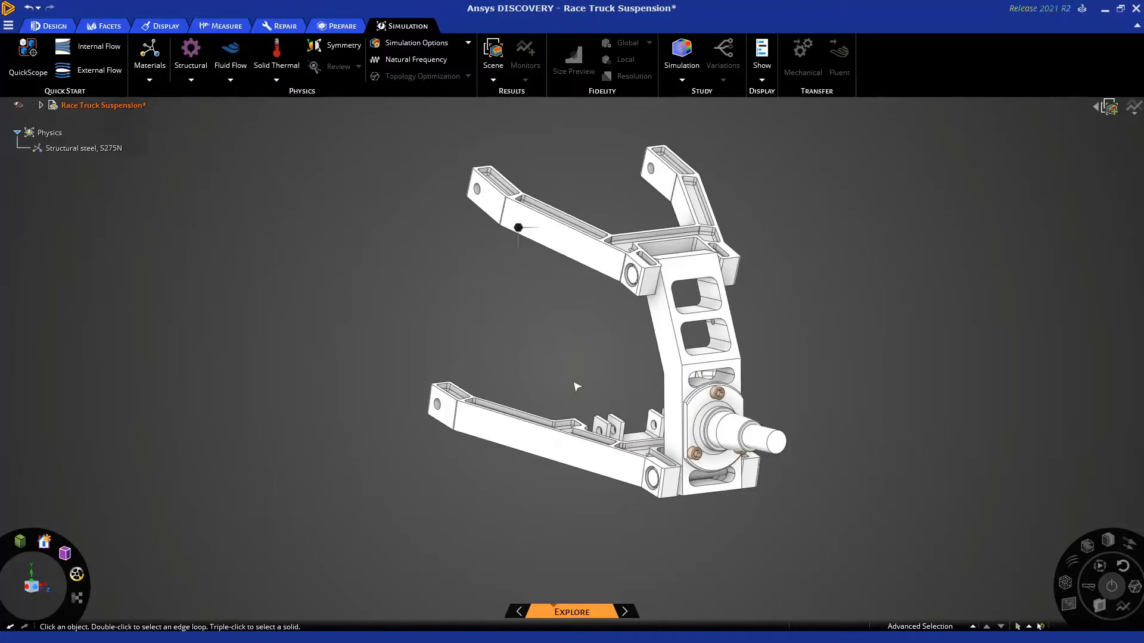
Select the inner cylindrical faces of both chassis-side mounting holes of the upper A-arm, using query select to reach the near one.
{"action": "scroll", "coordinate": [479, 199], "scroll_direction": "up", "scroll_amount": 5}
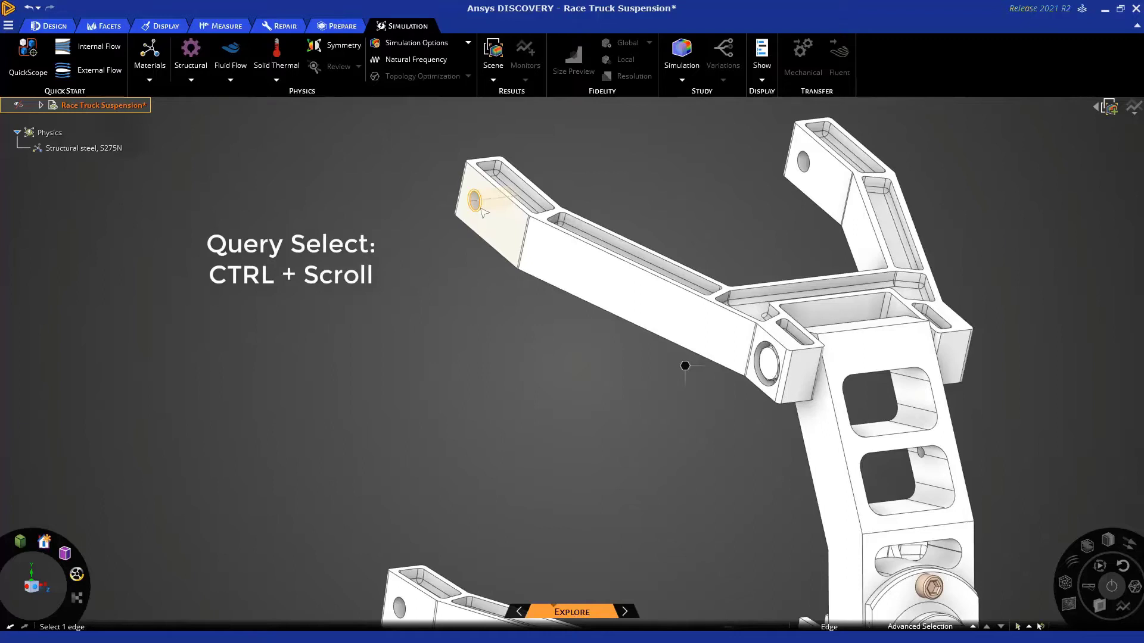
{"action": "key", "text": "ctrl"}
{"action": "scroll", "coordinate": [482, 212], "scroll_direction": "down", "scroll_amount": 2, "text": "ctrl"}
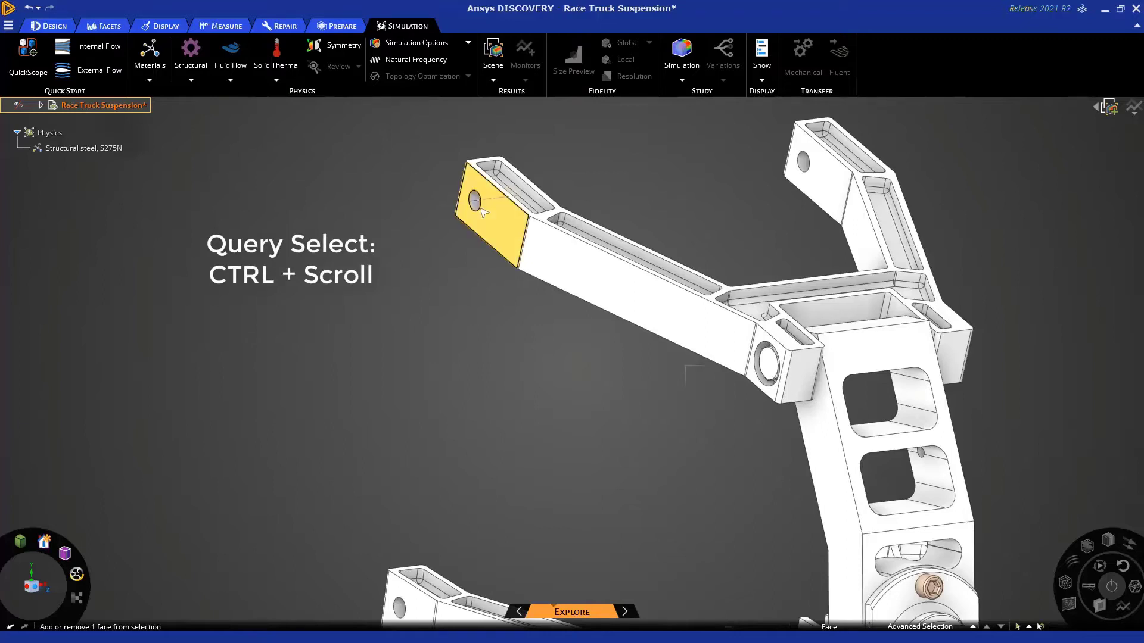
{"action": "scroll", "coordinate": [483, 212], "scroll_direction": "down", "scroll_amount": 2, "text": "ctrl"}
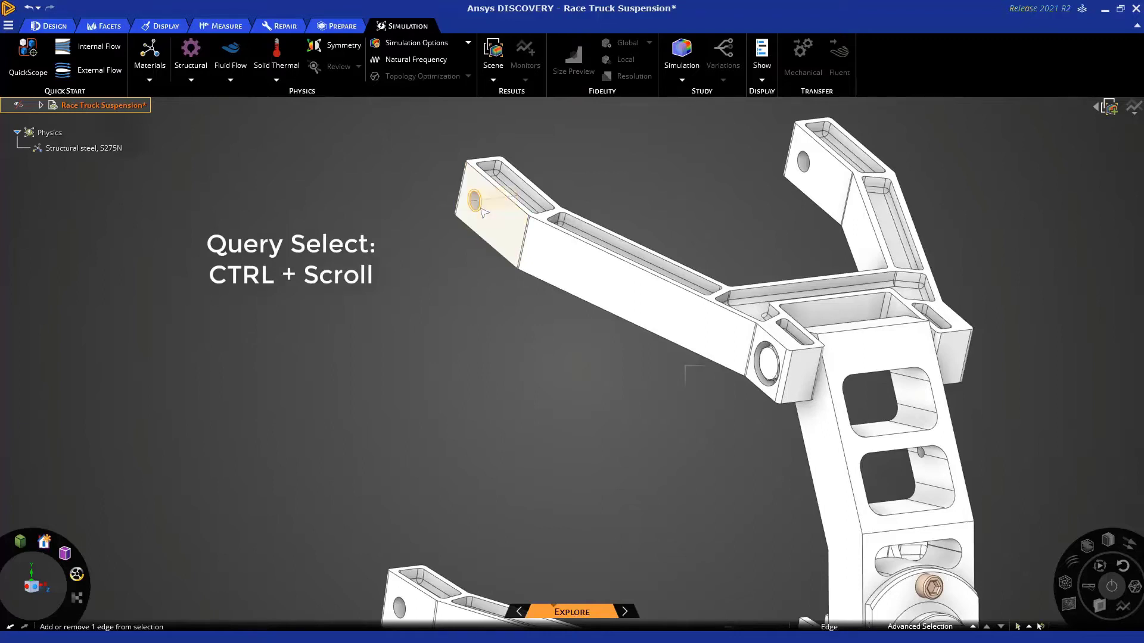
{"action": "scroll", "coordinate": [481, 212], "scroll_direction": "down", "scroll_amount": 4, "text": "ctrl"}
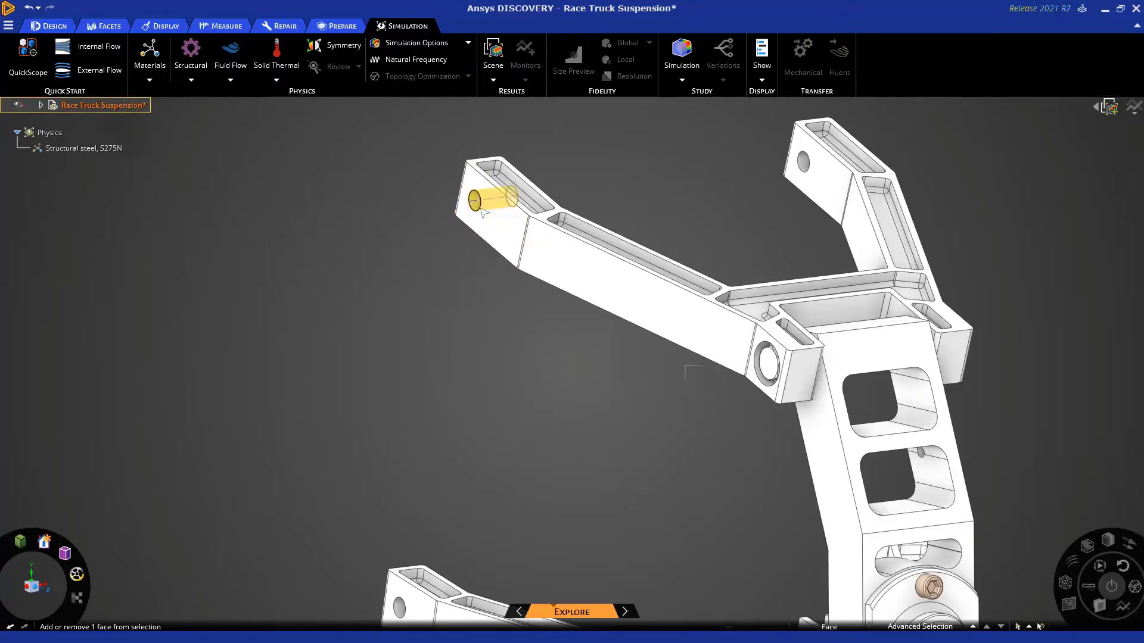
{"action": "left_click", "coordinate": [483, 212]}
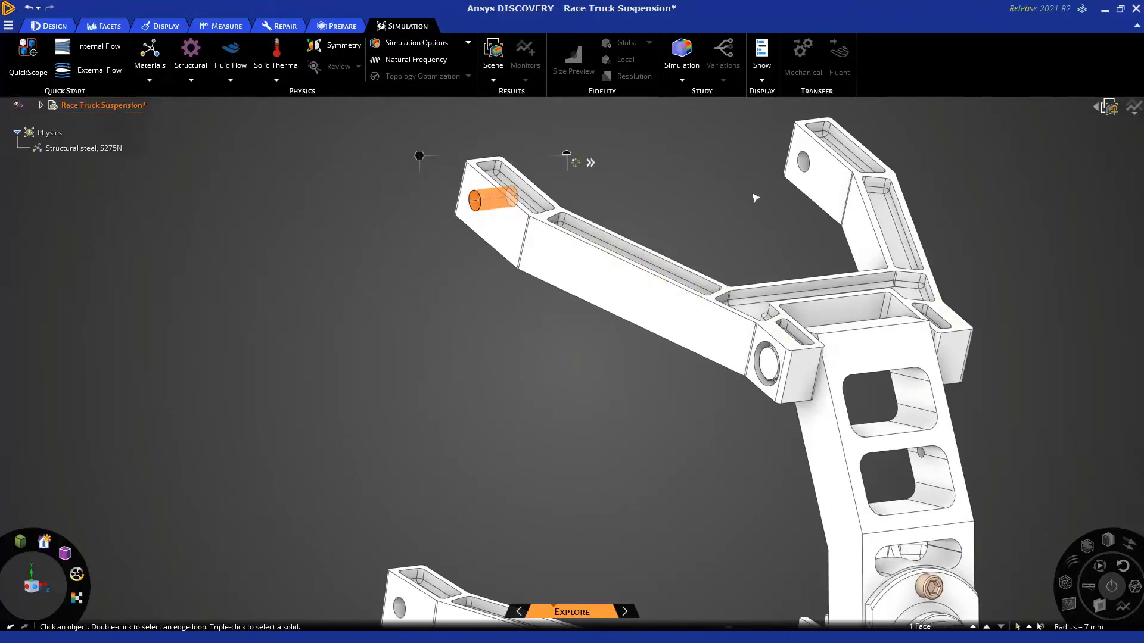
{"action": "left_click", "coordinate": [803, 167], "text": "ctrl"}
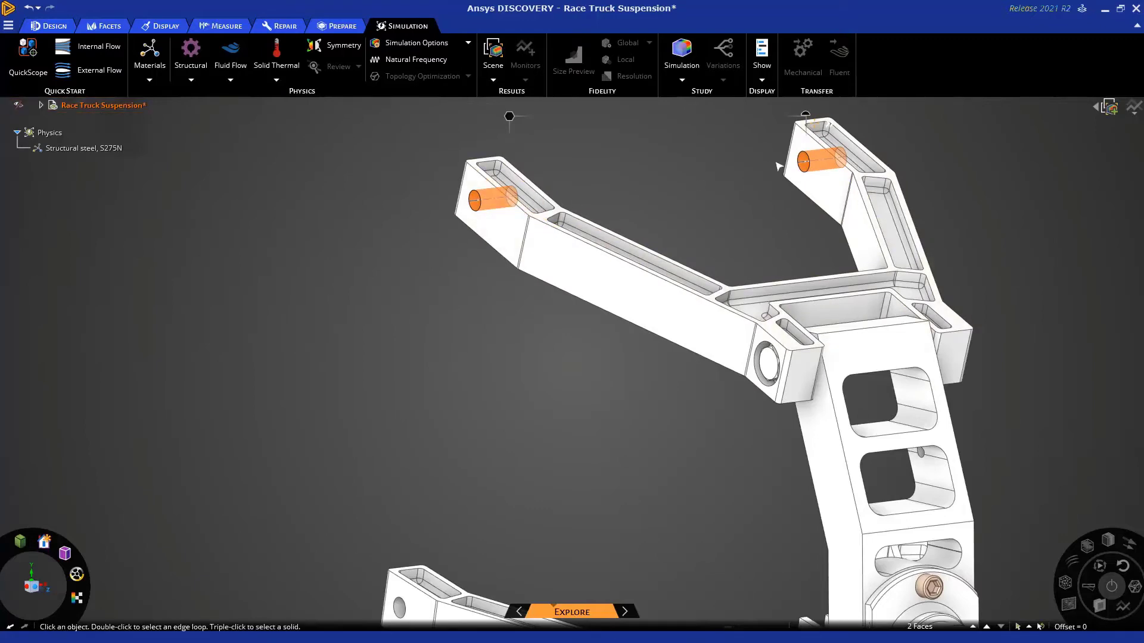
{"action": "scroll", "coordinate": [755, 203], "scroll_direction": "down", "scroll_amount": 1}
{"action": "scroll", "coordinate": [755, 203], "scroll_direction": "down", "scroll_amount": 4}
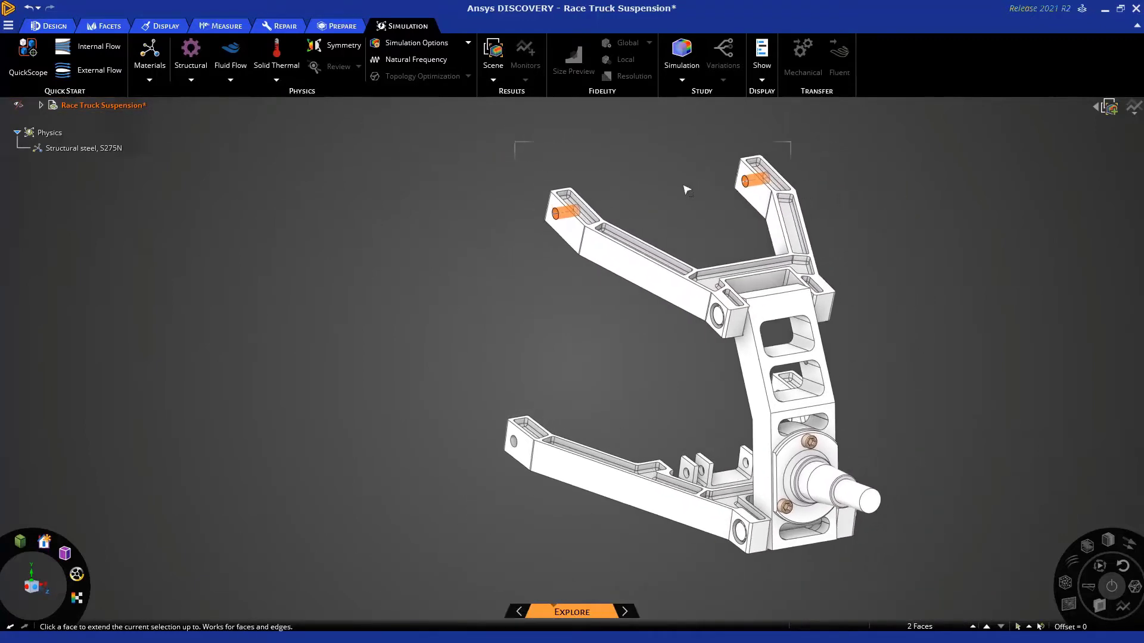
{"action": "mouse_move", "coordinate": [670, 181]}
{"action": "middle_mouse_down"}
{"action": "mouse_move", "coordinate": [637, 178]}
{"action": "mouse_move", "coordinate": [671, 184]}
{"action": "middle_mouse_up"}
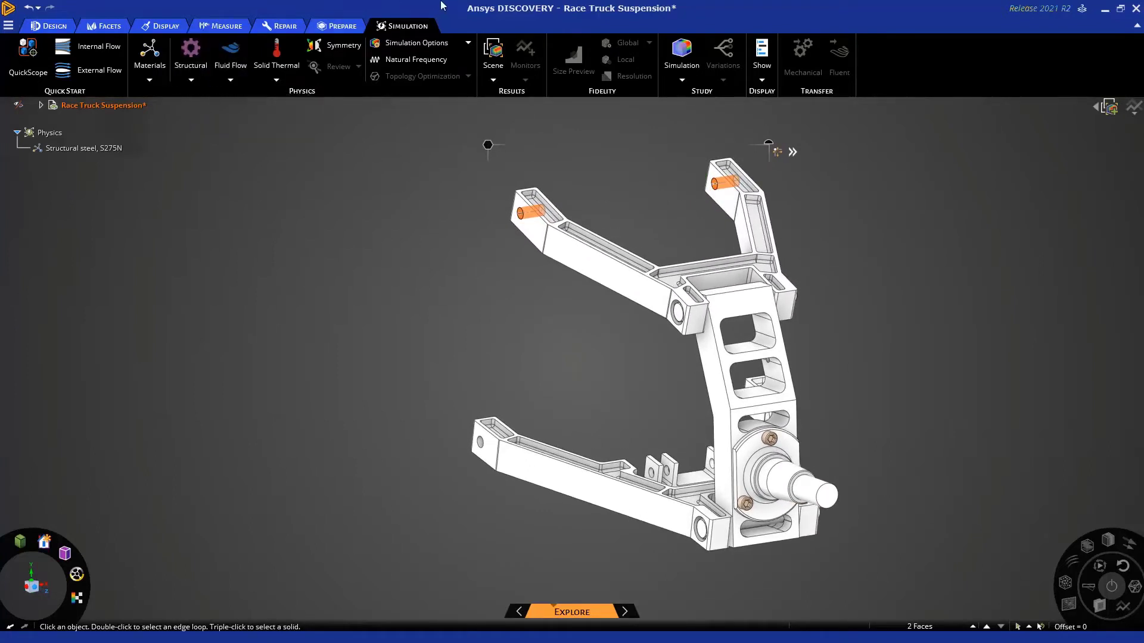
Apply a structural support of type Hinged to the selected upper A-arm hole faces and clear the selection.
{"action": "left_click", "coordinate": [191, 81]}
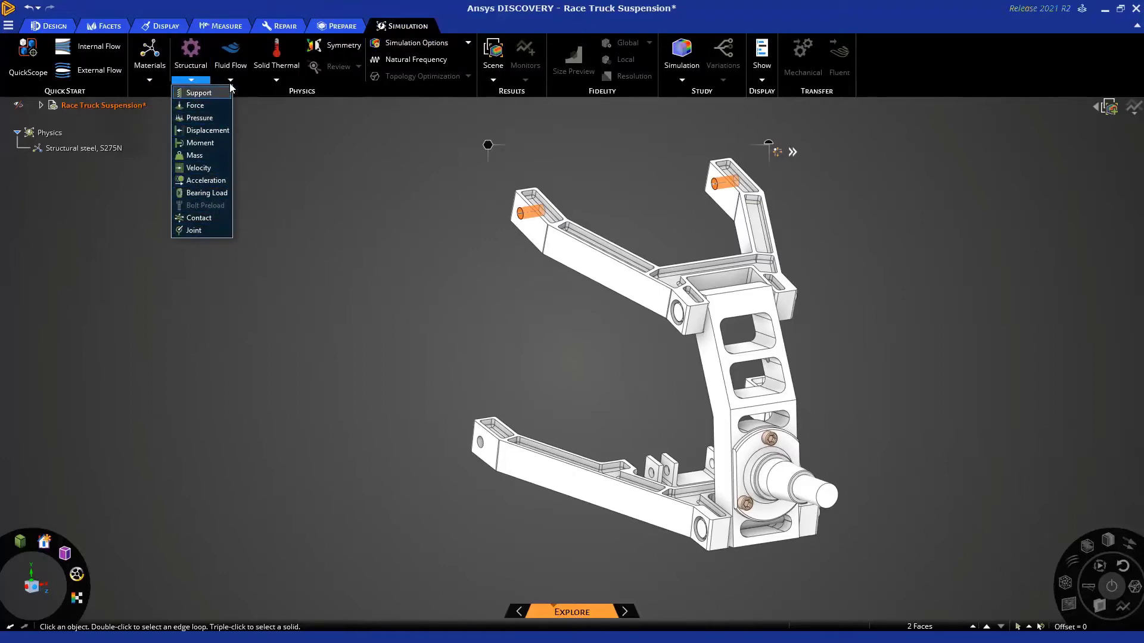
{"action": "left_click", "coordinate": [433, 7]}
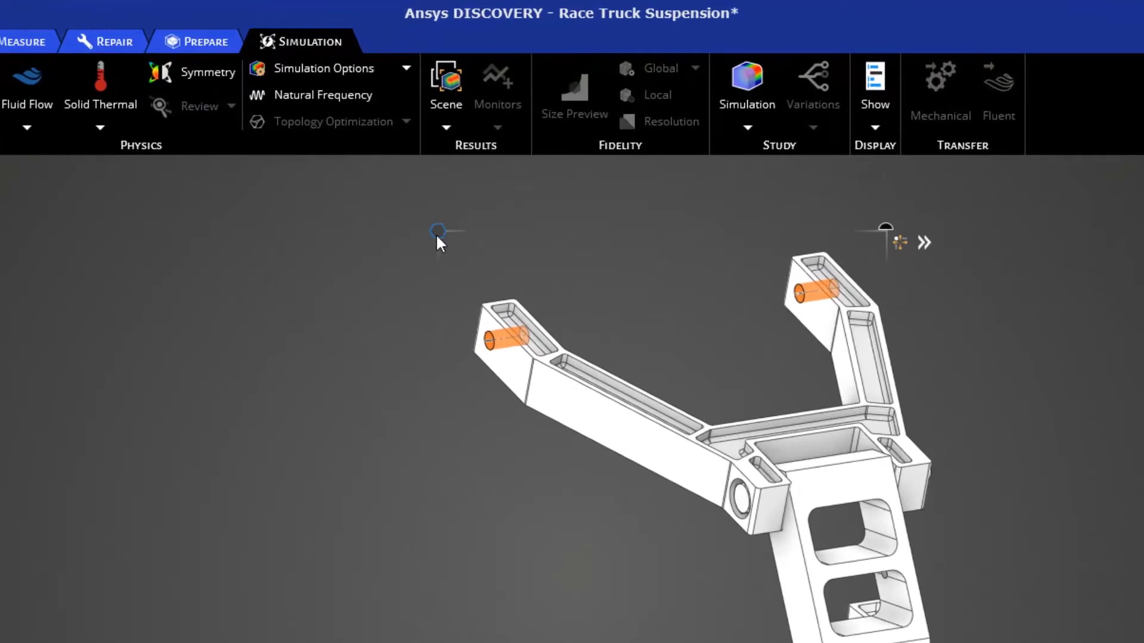
{"action": "mouse_move", "coordinate": [437, 234]}
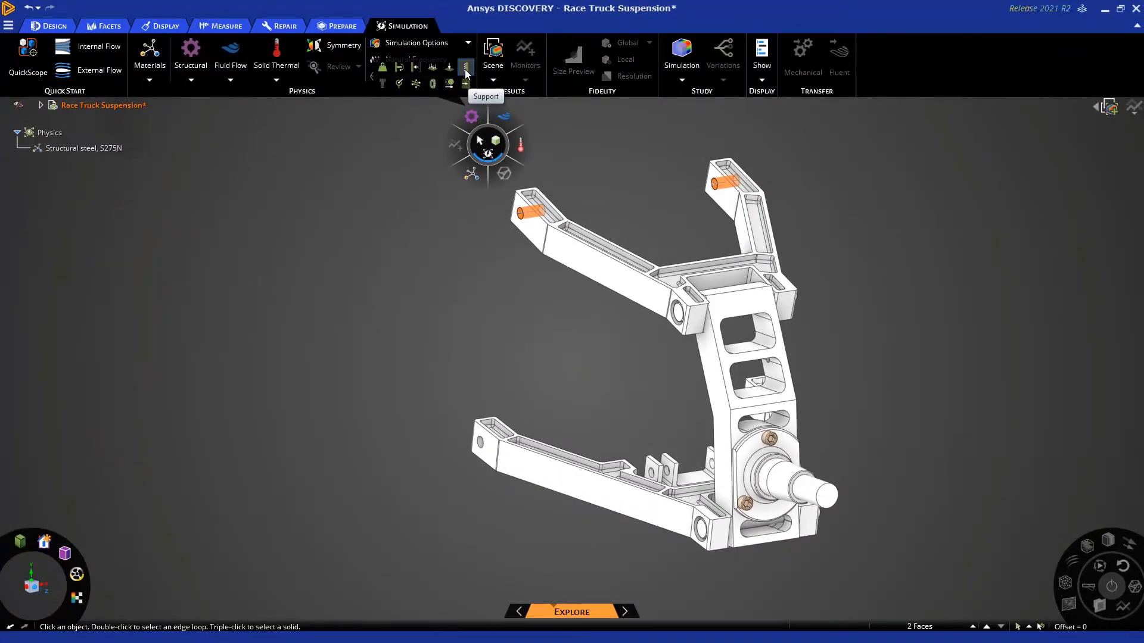
{"action": "left_click", "coordinate": [466, 70]}
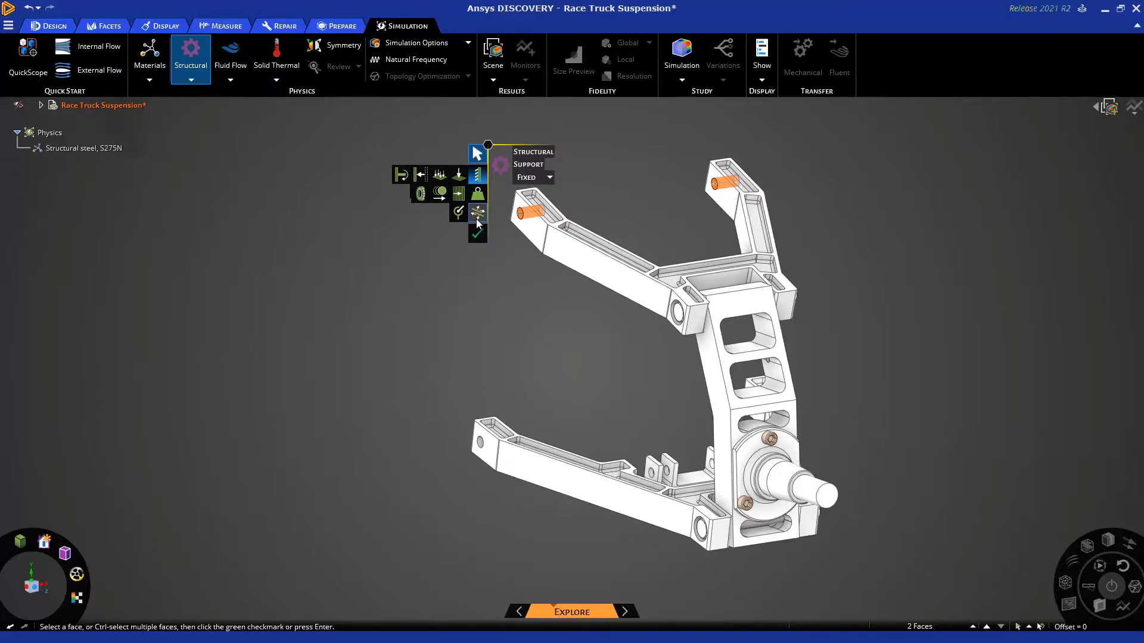
{"action": "left_click", "coordinate": [549, 178]}
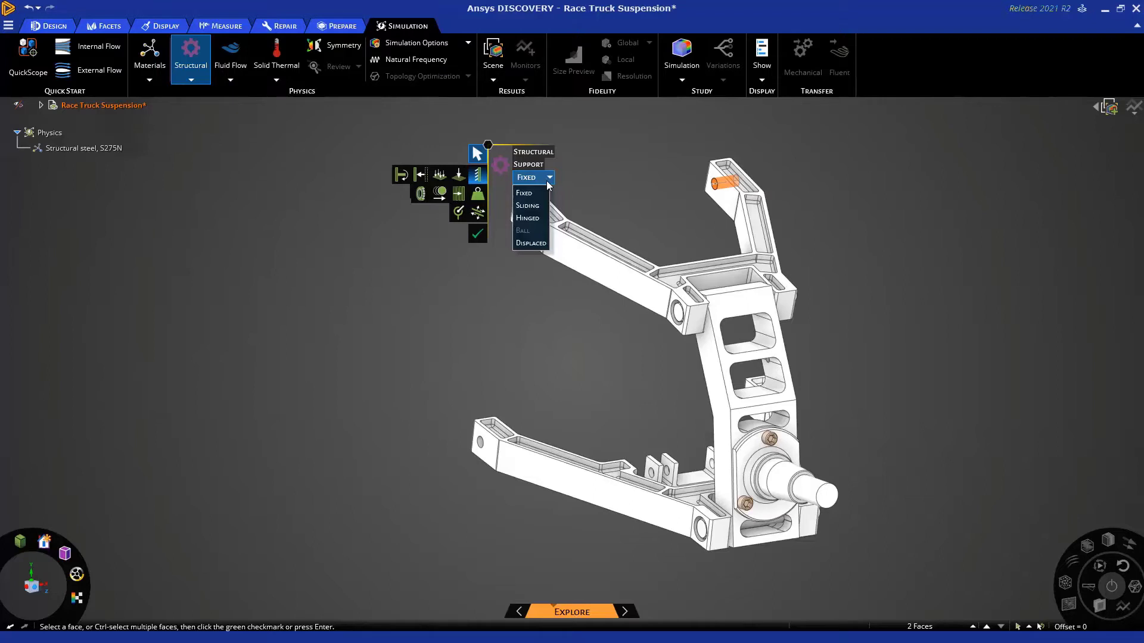
{"action": "left_click", "coordinate": [532, 218]}
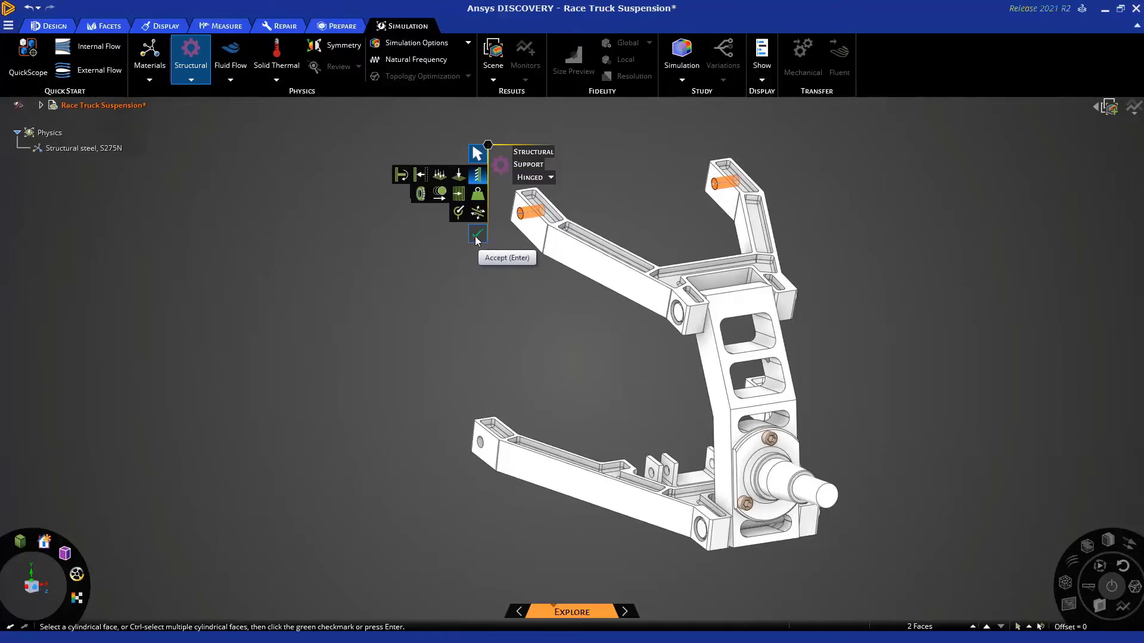
{"action": "left_click", "coordinate": [476, 236]}
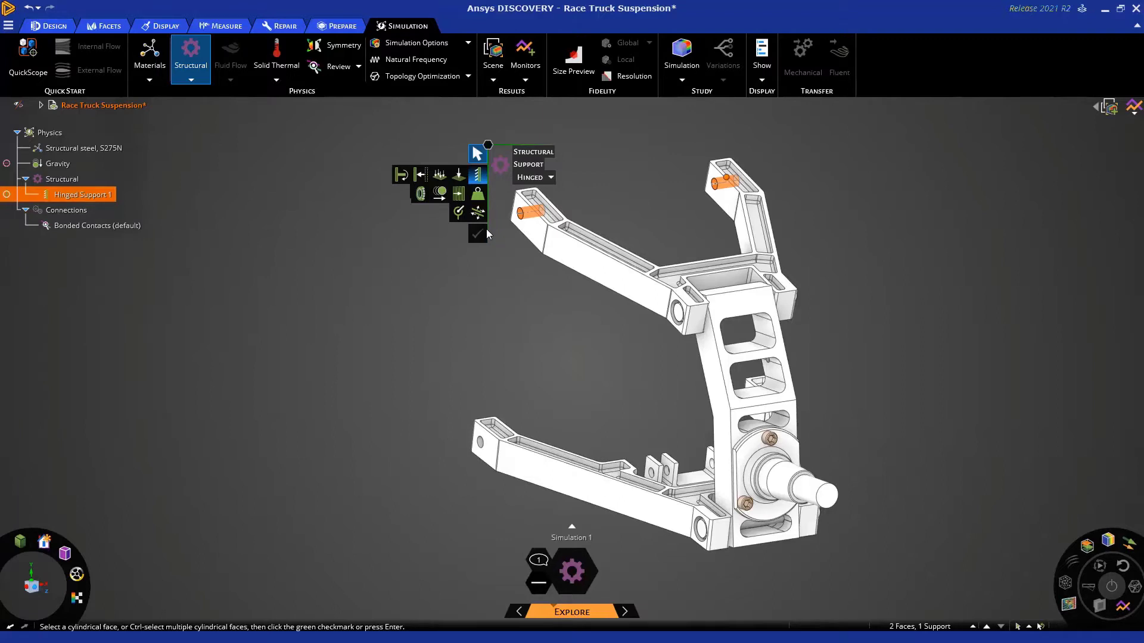
{"action": "key", "text": "Escape"}
{"action": "key", "text": "Escape"}
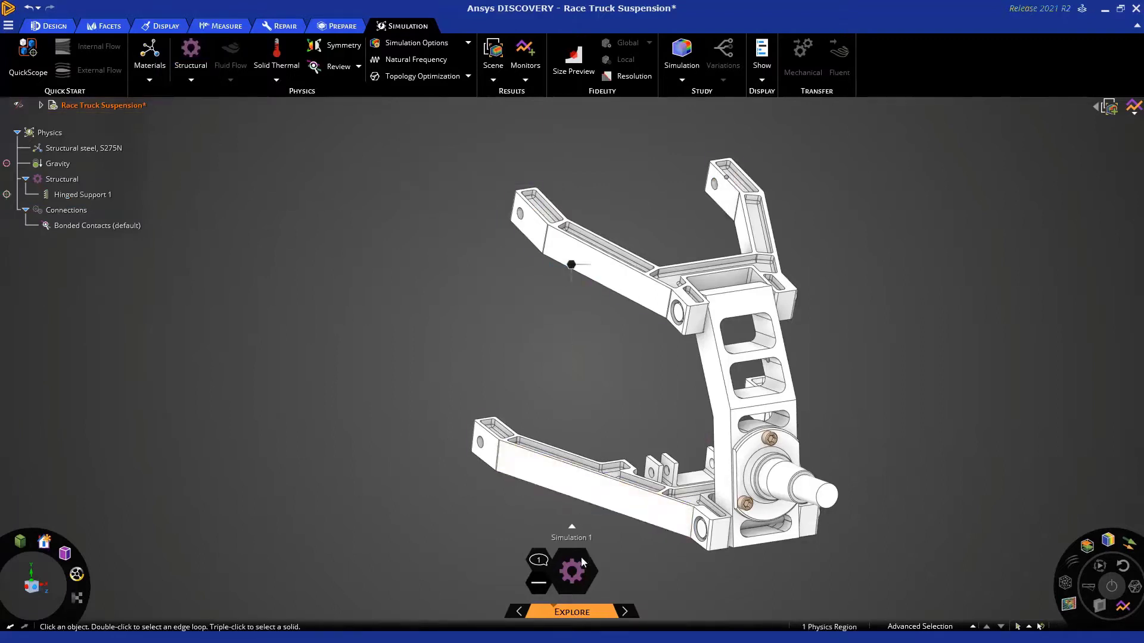
{"action": "left_click", "coordinate": [563, 566]}
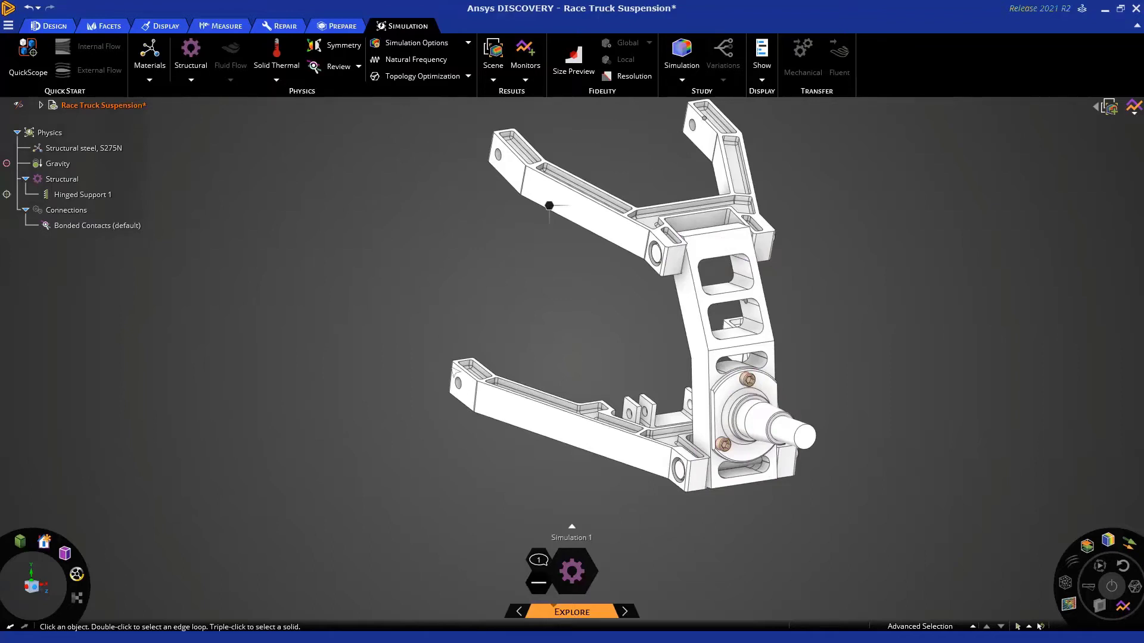
Add a hinged structural support to the inner cylindrical faces of both chassis-side mounting holes of the lower A-arm.
{"action": "middle_click_drag", "start_coordinate": [476, 391], "coordinate": [509, 391]}
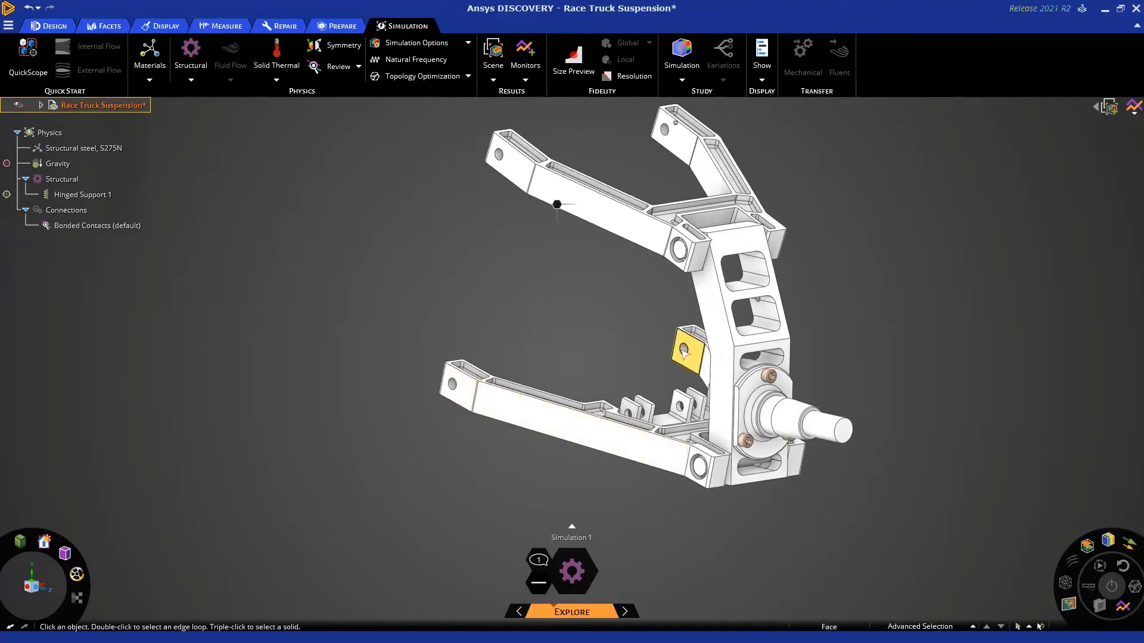
{"action": "scroll", "coordinate": [453, 393], "scroll_direction": "up", "scroll_amount": 3}
{"action": "scroll", "coordinate": [451, 390], "scroll_direction": "up", "scroll_amount": 2}
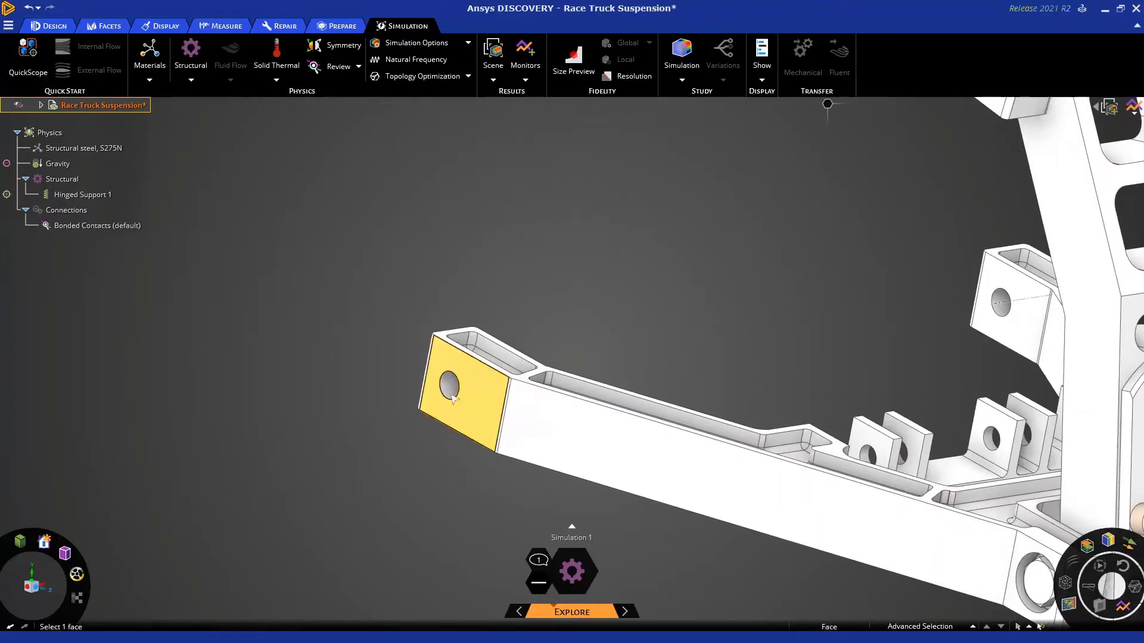
{"action": "left_click", "coordinate": [453, 393]}
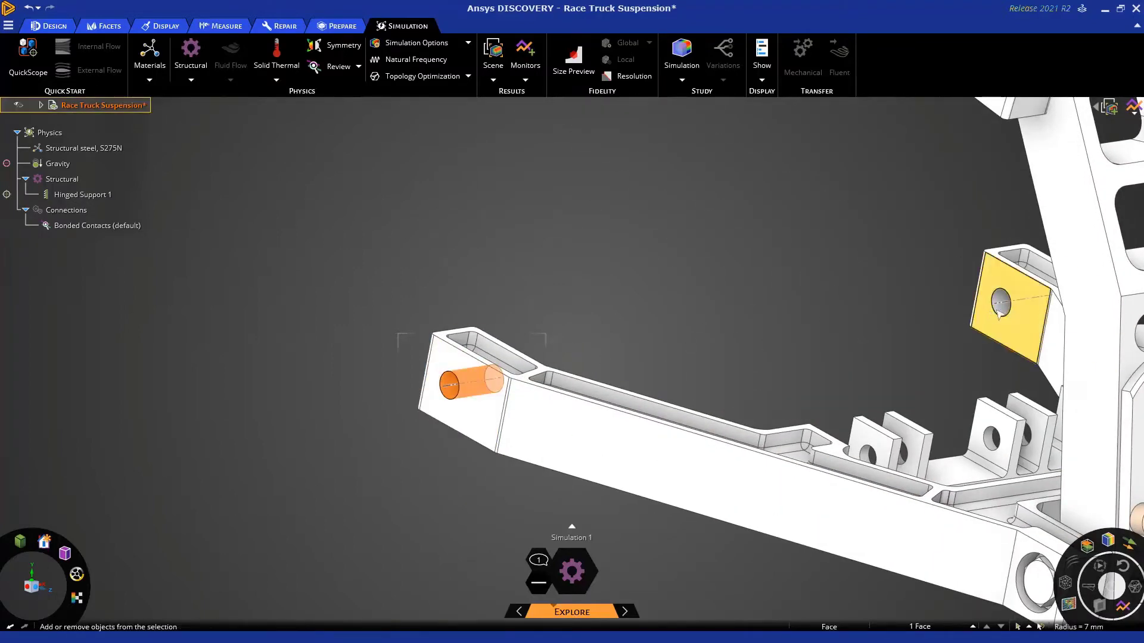
{"action": "left_click", "coordinate": [1016, 301], "text": "ctrl"}
{"action": "scroll", "coordinate": [633, 273], "scroll_direction": "down", "scroll_amount": 5}
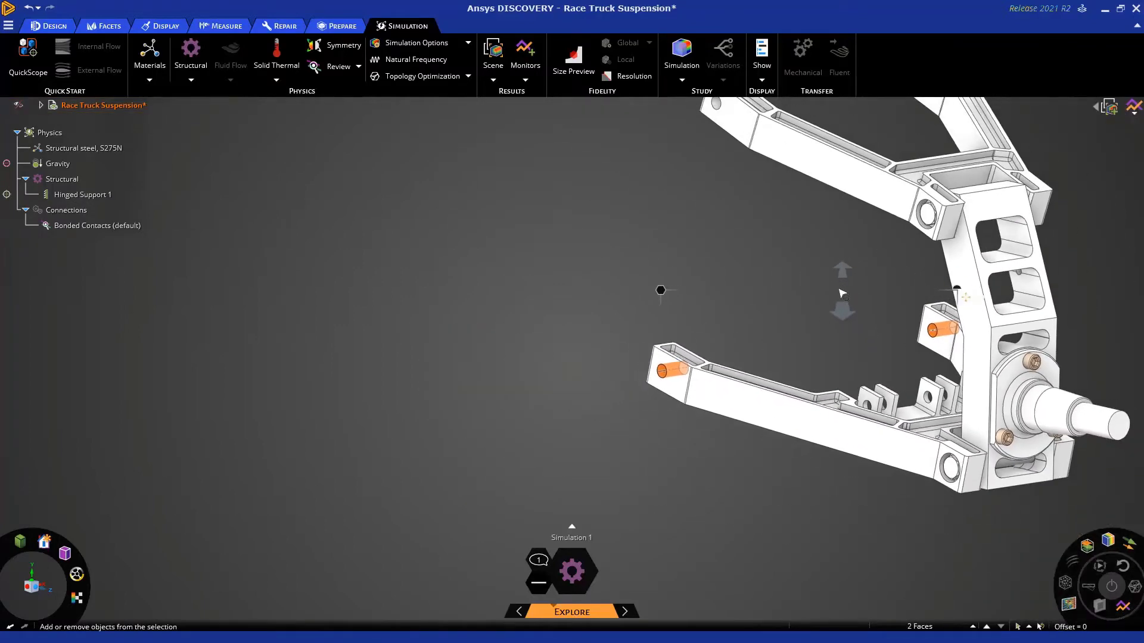
{"action": "right_click", "coordinate": [675, 295]}
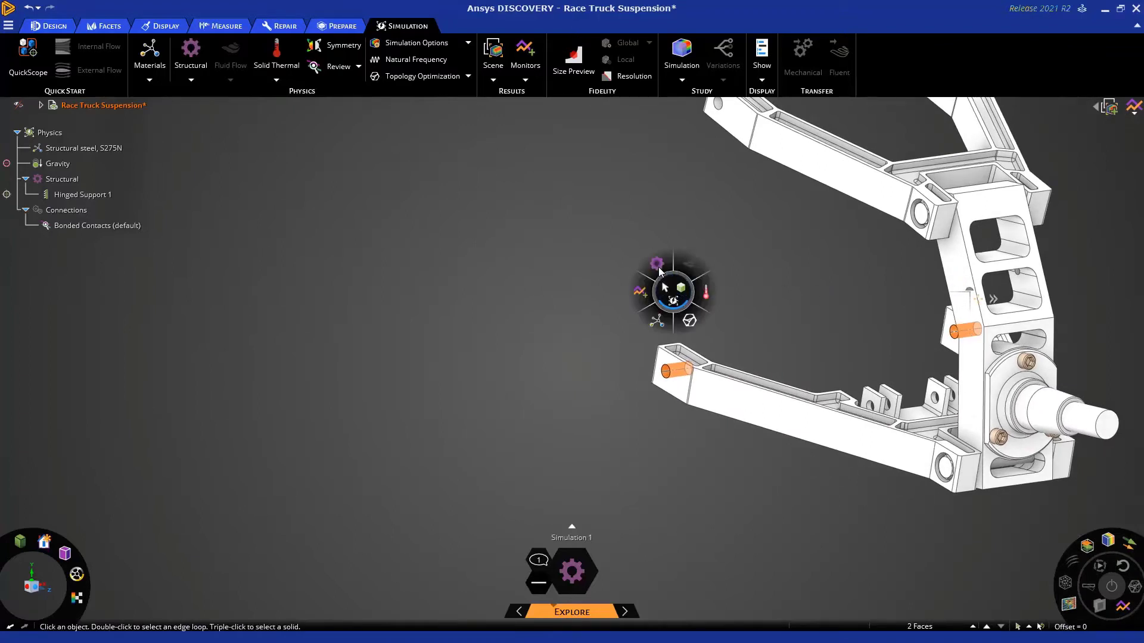
{"action": "mouse_move", "coordinate": [657, 263]}
{"action": "left_click", "coordinate": [652, 214]}
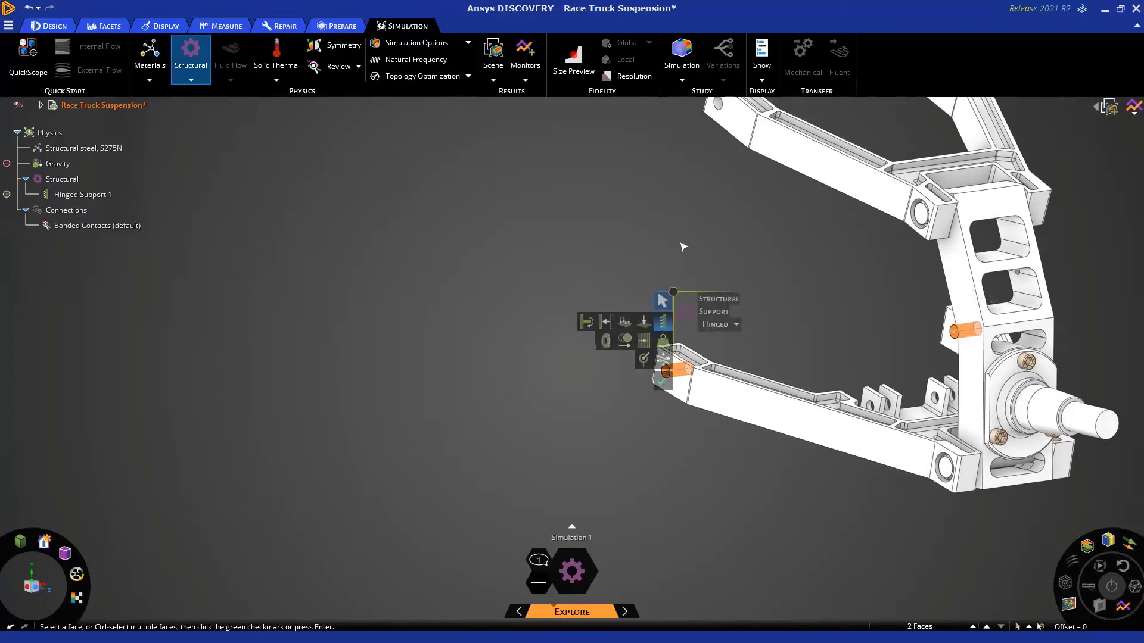
{"action": "left_click", "coordinate": [661, 383]}
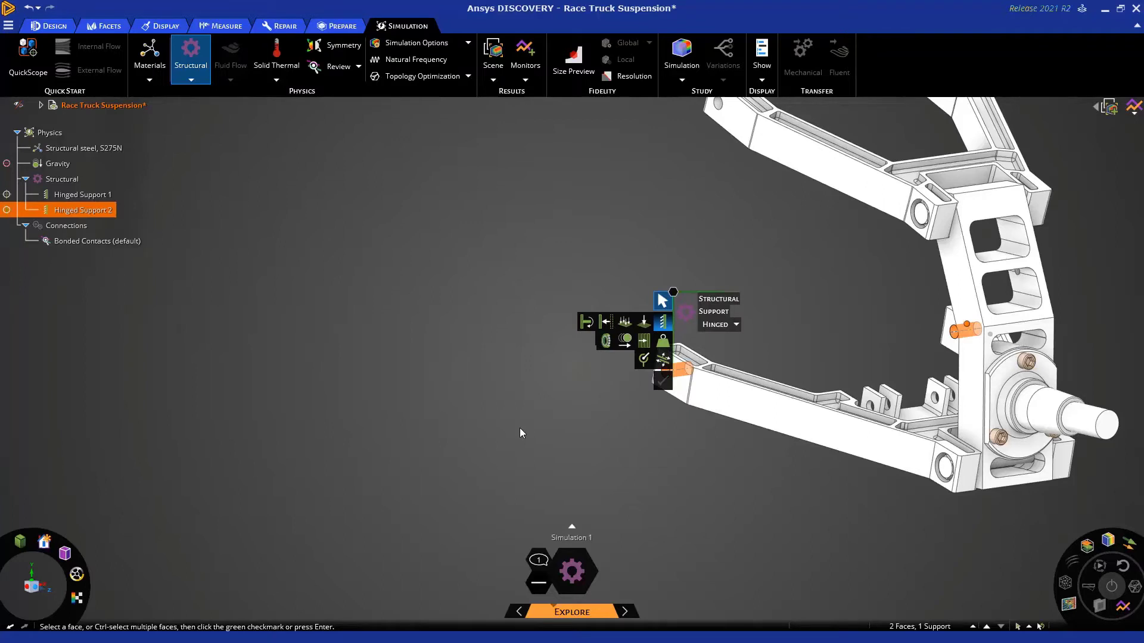
Show all bodies to review the A-arms within the full assembly, and hide all suppressed bodies again.
{"action": "middle_click_drag", "start_coordinate": [545, 476], "coordinate": [480, 449], "text": "ctrl"}
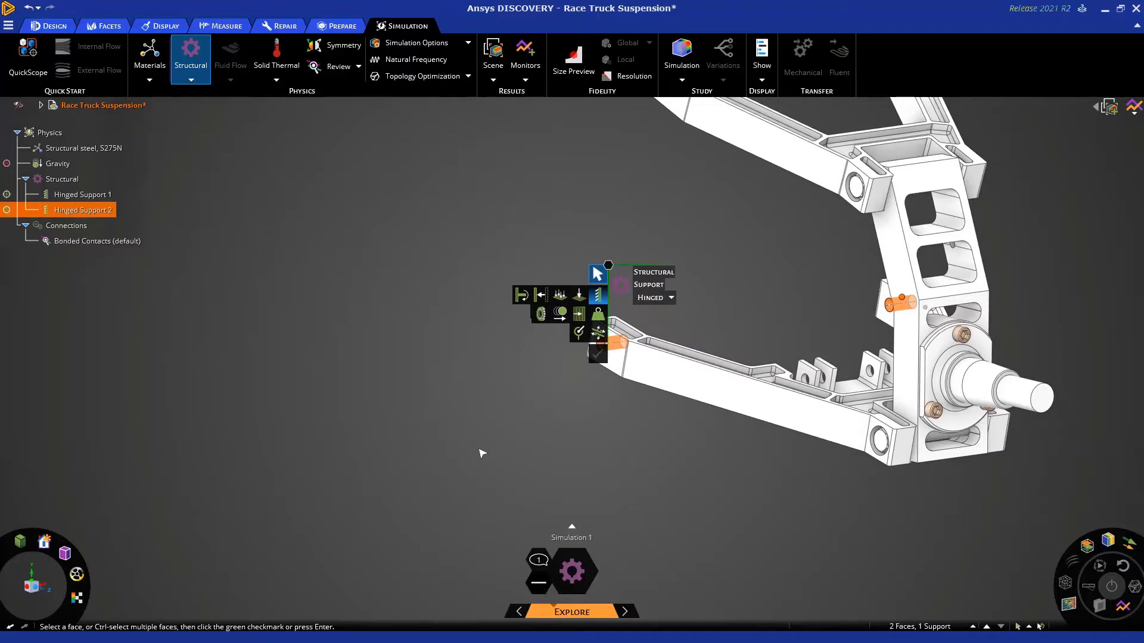
{"action": "right_click", "coordinate": [474, 448]}
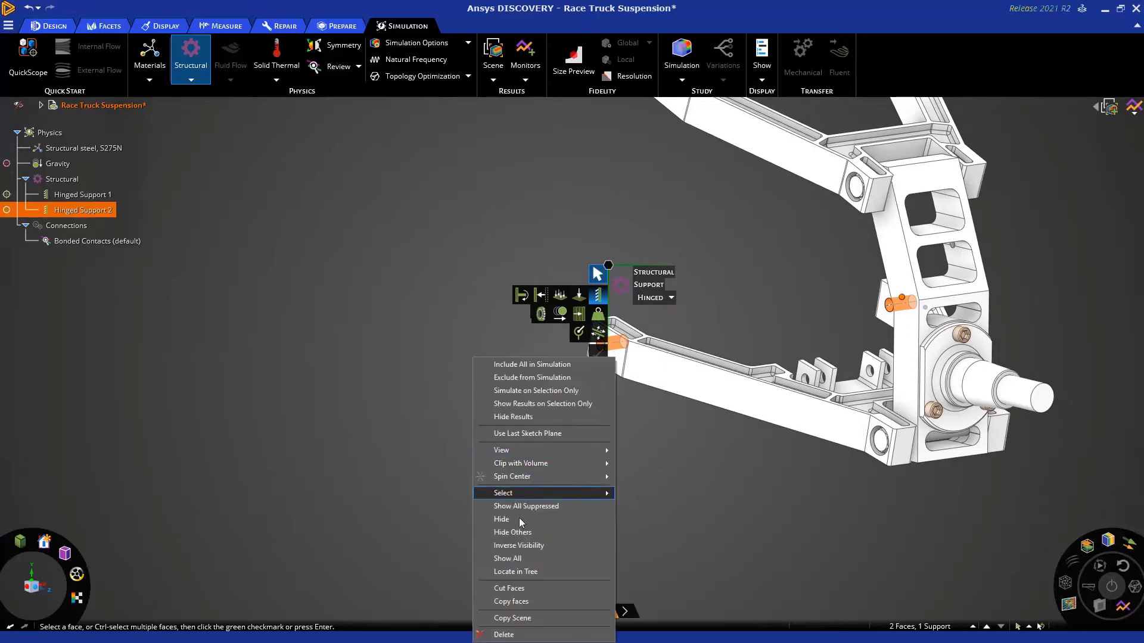
{"action": "left_click", "coordinate": [523, 560]}
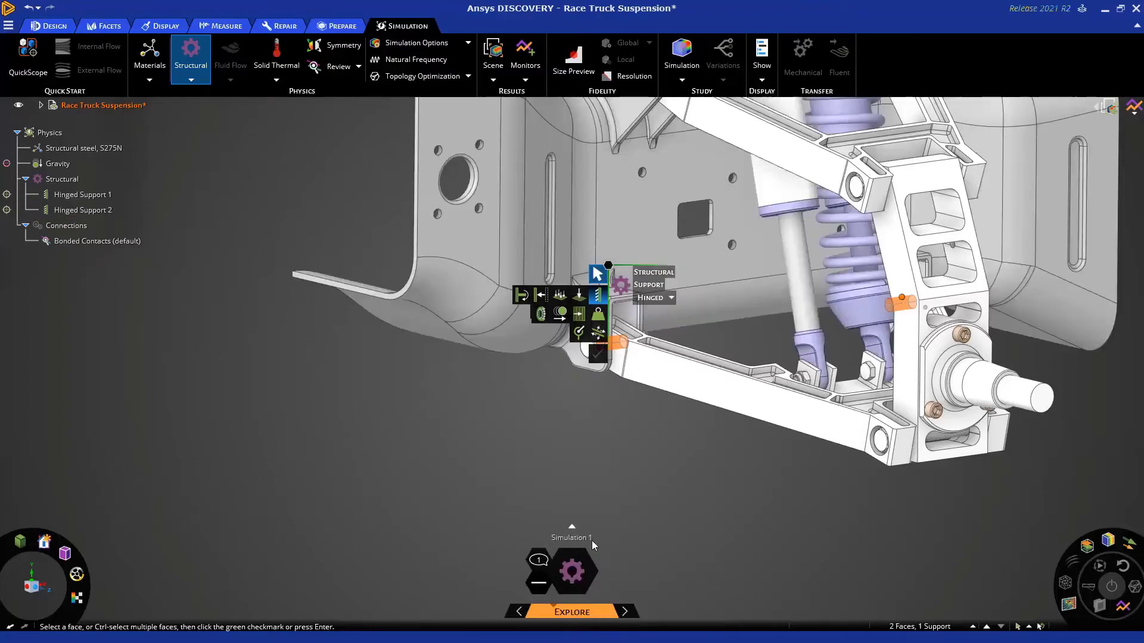
{"action": "scroll", "coordinate": [709, 444], "scroll_direction": "down", "scroll_amount": 5}
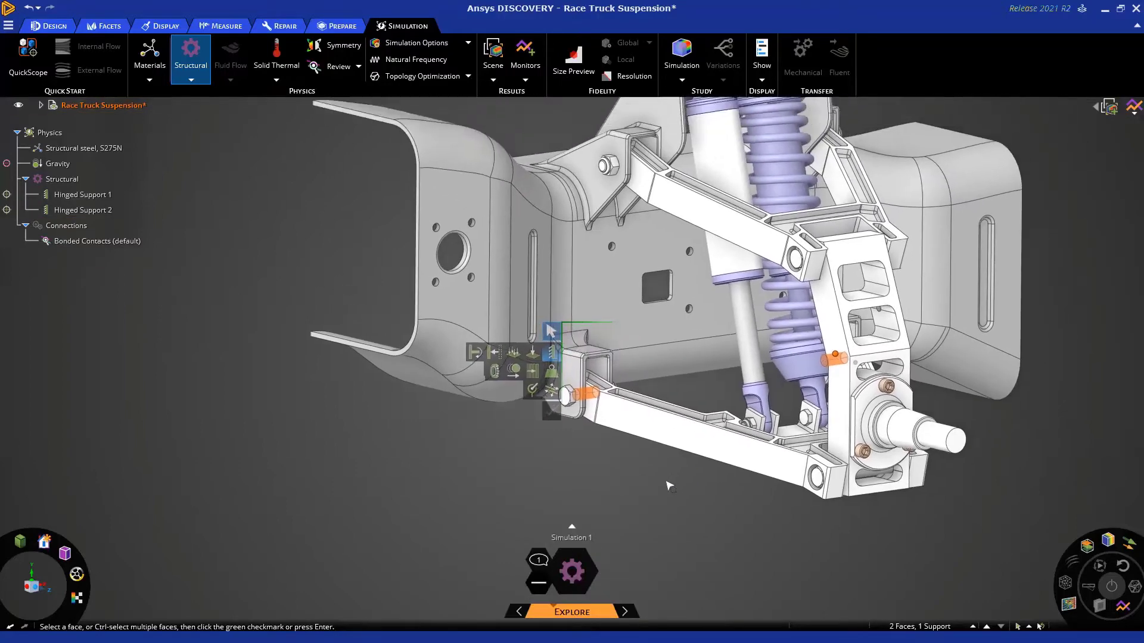
{"action": "scroll", "coordinate": [656, 494], "scroll_direction": "down", "scroll_amount": 1}
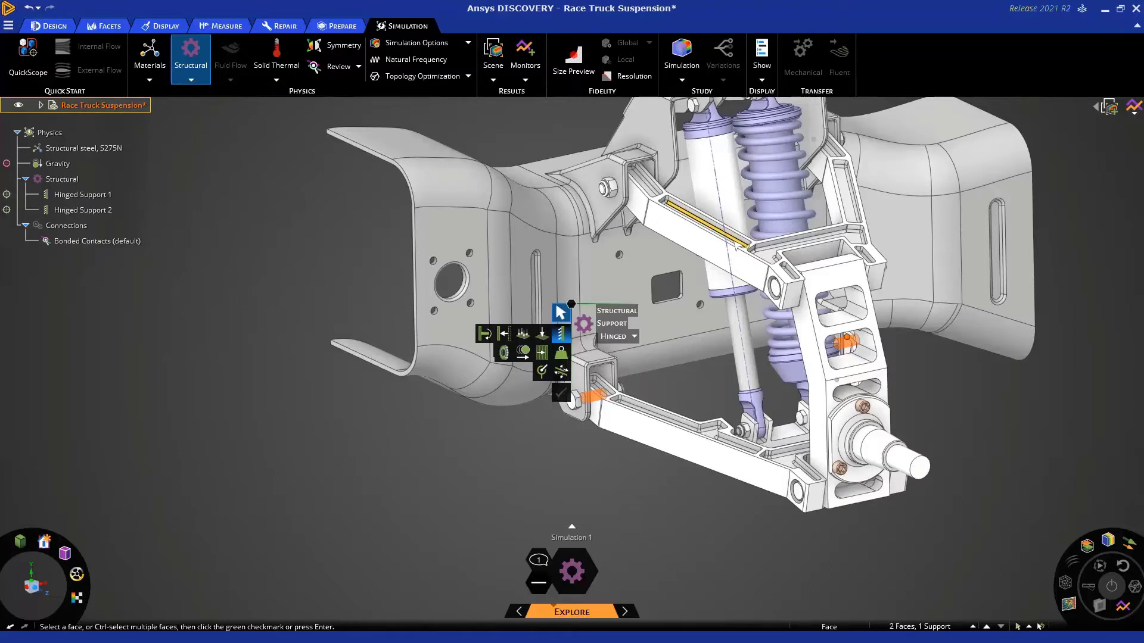
{"action": "right_click", "coordinate": [486, 456]}
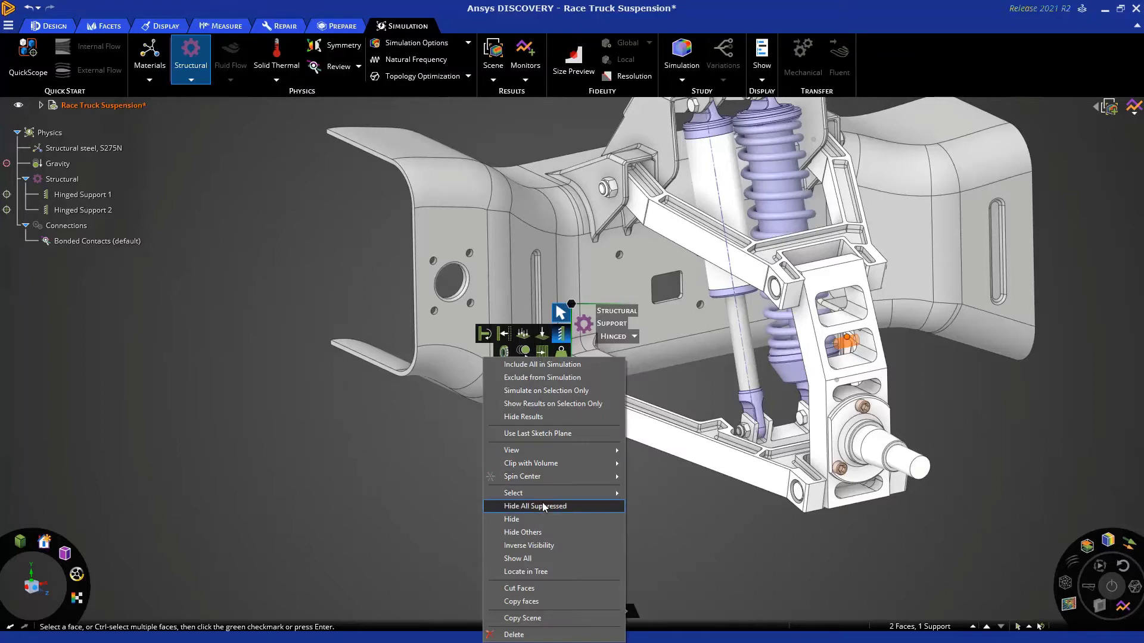
{"action": "left_click", "coordinate": [577, 511]}
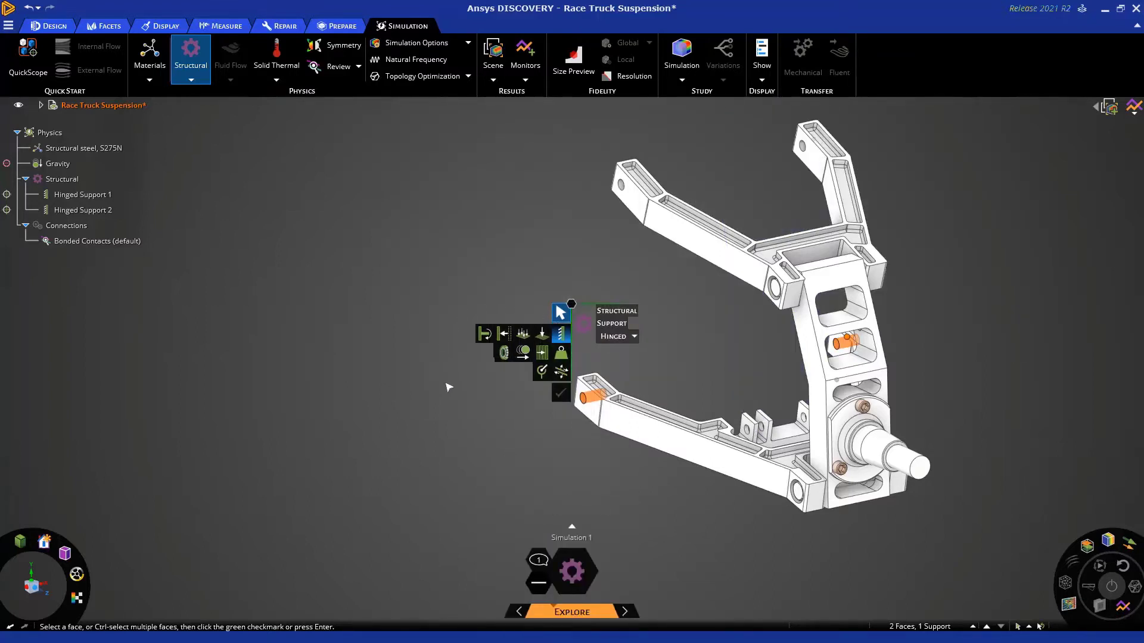
{"action": "middle_click_drag", "start_coordinate": [685, 465], "coordinate": [643, 441]}
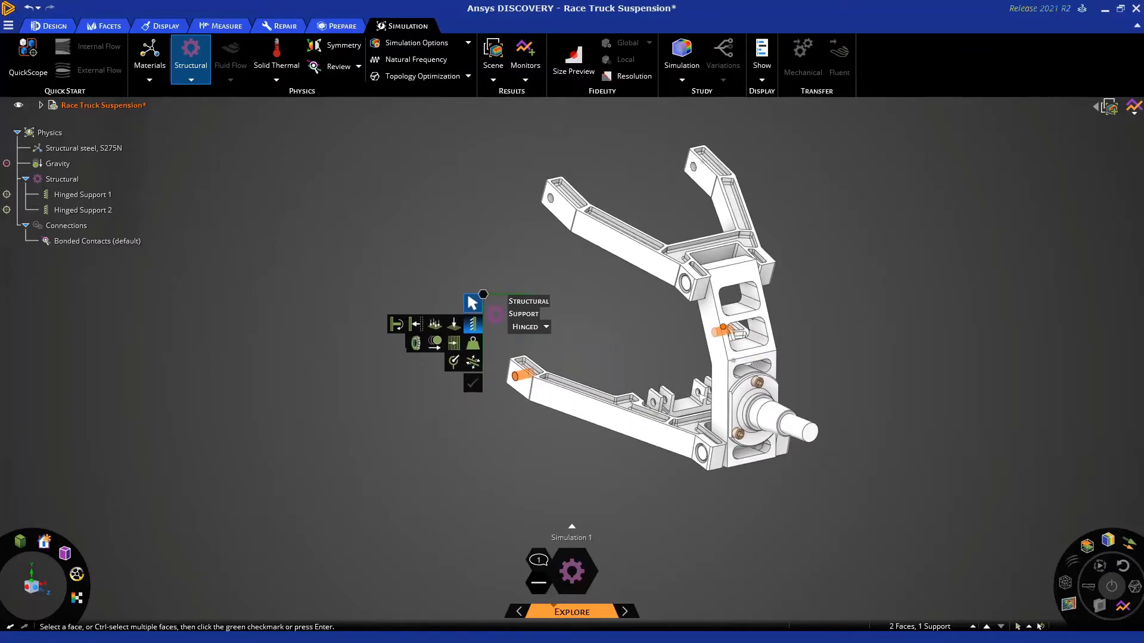
Add a hinged structural support to the inner cylindrical faces of the four bracket holes on the lower A-arm and clear the selection.
{"action": "scroll", "coordinate": [658, 485], "scroll_direction": "up", "scroll_amount": 5}
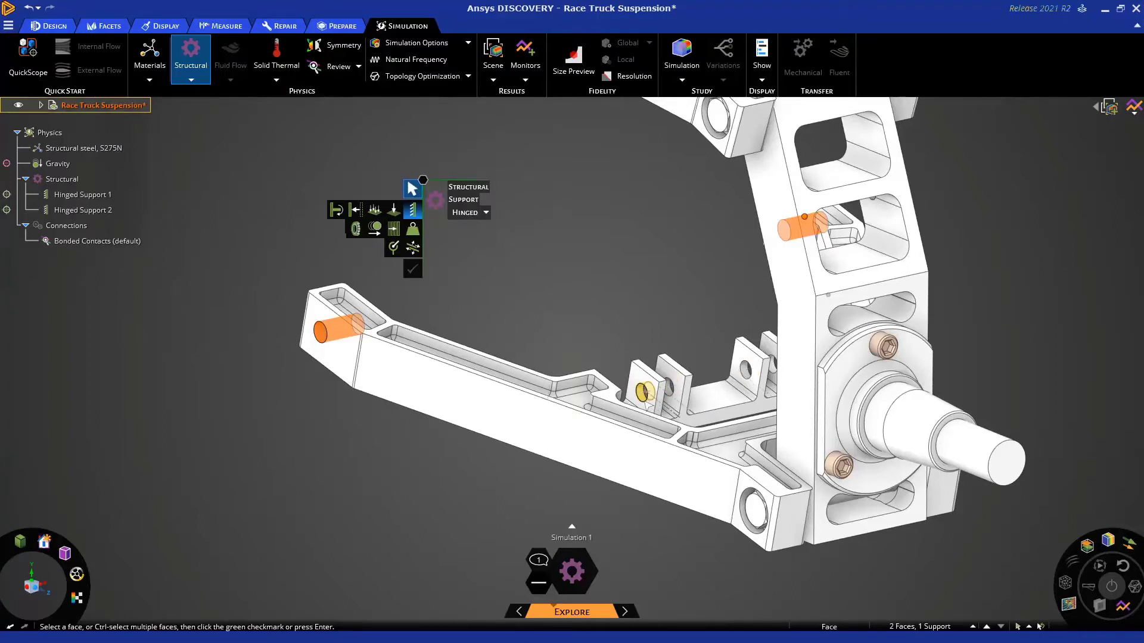
{"action": "left_click", "coordinate": [644, 393]}
{"action": "scroll", "coordinate": [662, 411], "scroll_direction": "up", "scroll_amount": 4}
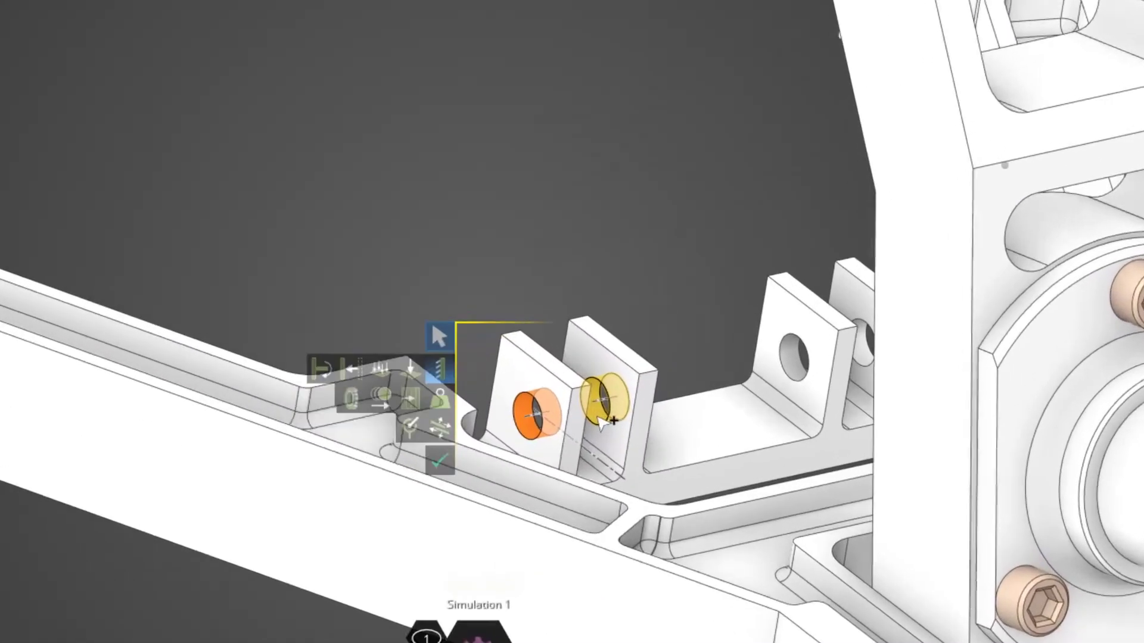
{"action": "left_click", "coordinate": [652, 413], "text": "ctrl"}
{"action": "left_click", "coordinate": [796, 356], "text": "ctrl"}
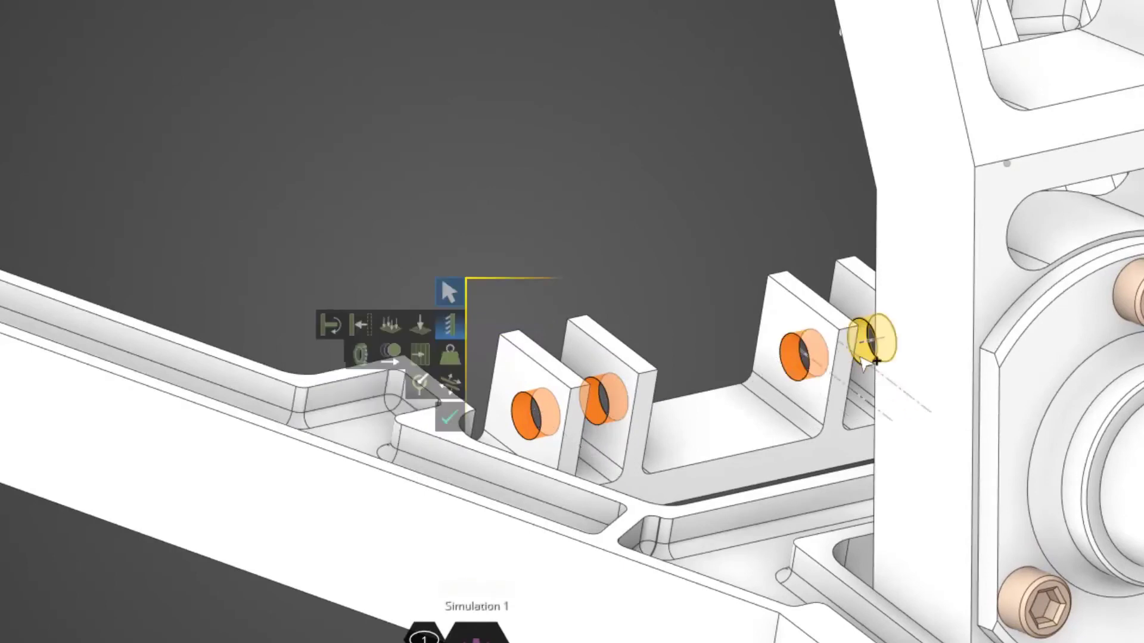
{"action": "left_click", "coordinate": [871, 338], "text": "ctrl"}
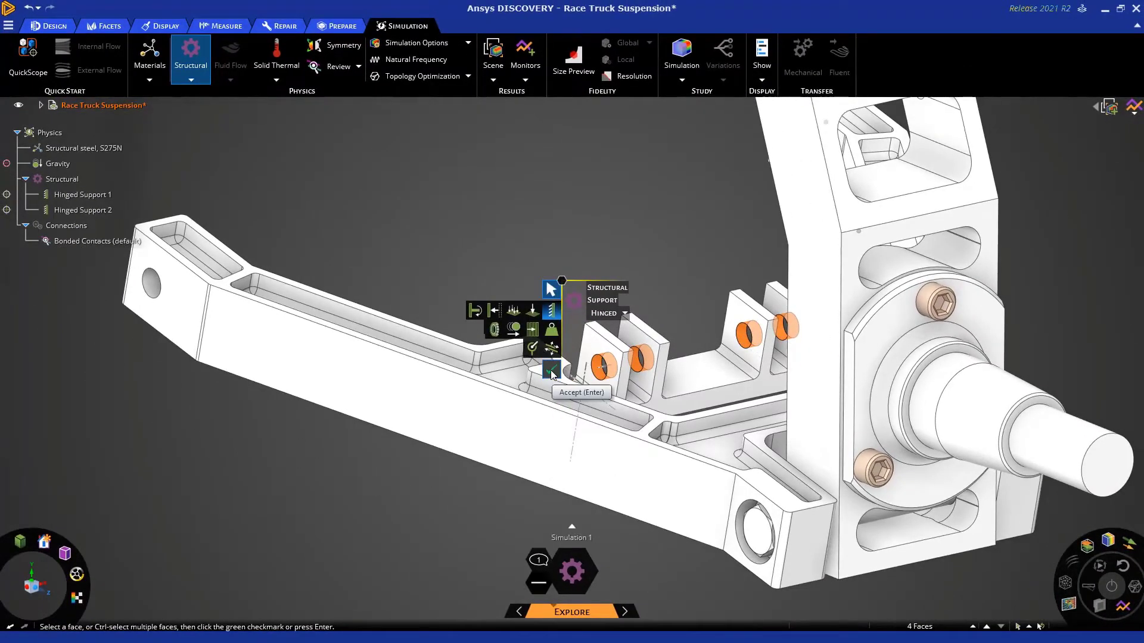
{"action": "left_click", "coordinate": [551, 372]}
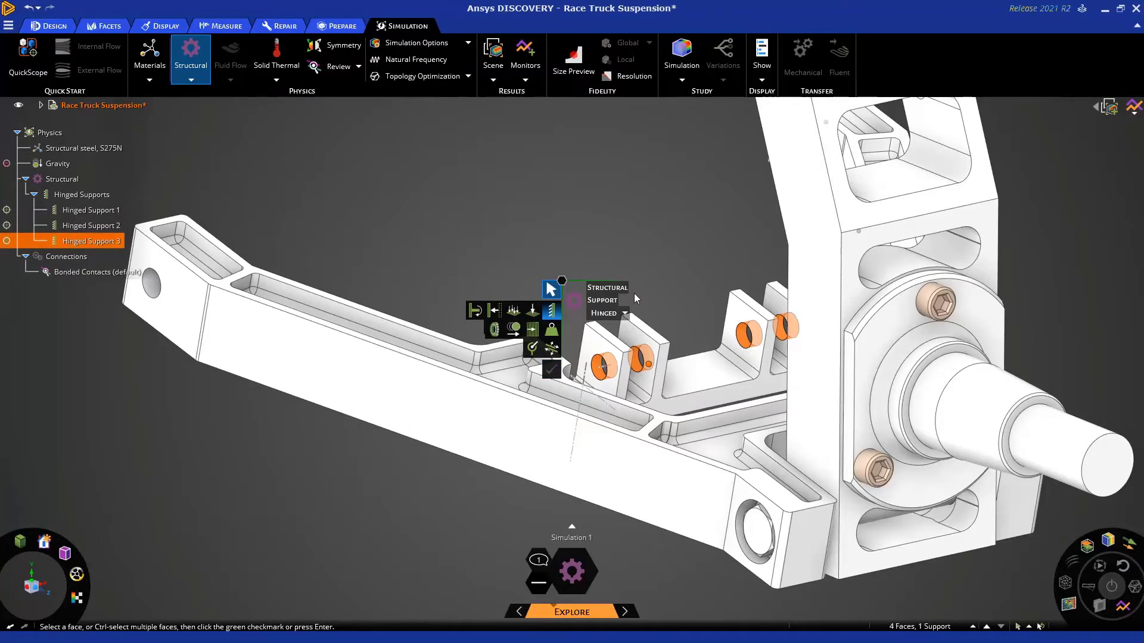
{"action": "scroll", "coordinate": [638, 286], "scroll_direction": "down", "scroll_amount": 3}
{"action": "middle_click_drag", "start_coordinate": [640, 232], "coordinate": [584, 300]}
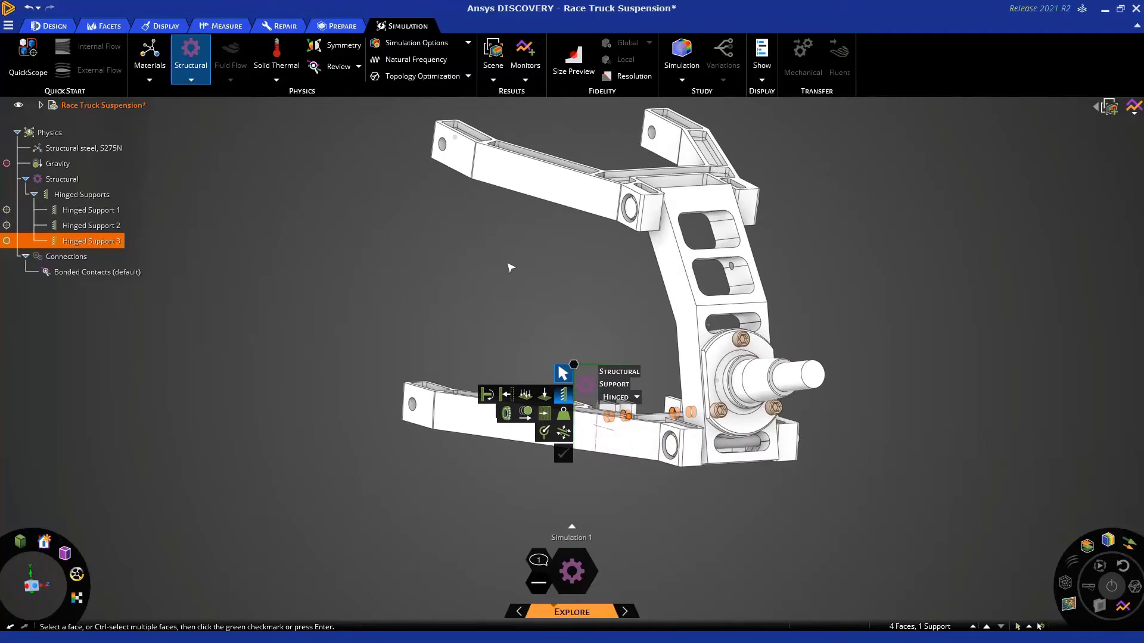
{"action": "key", "text": "Escape"}
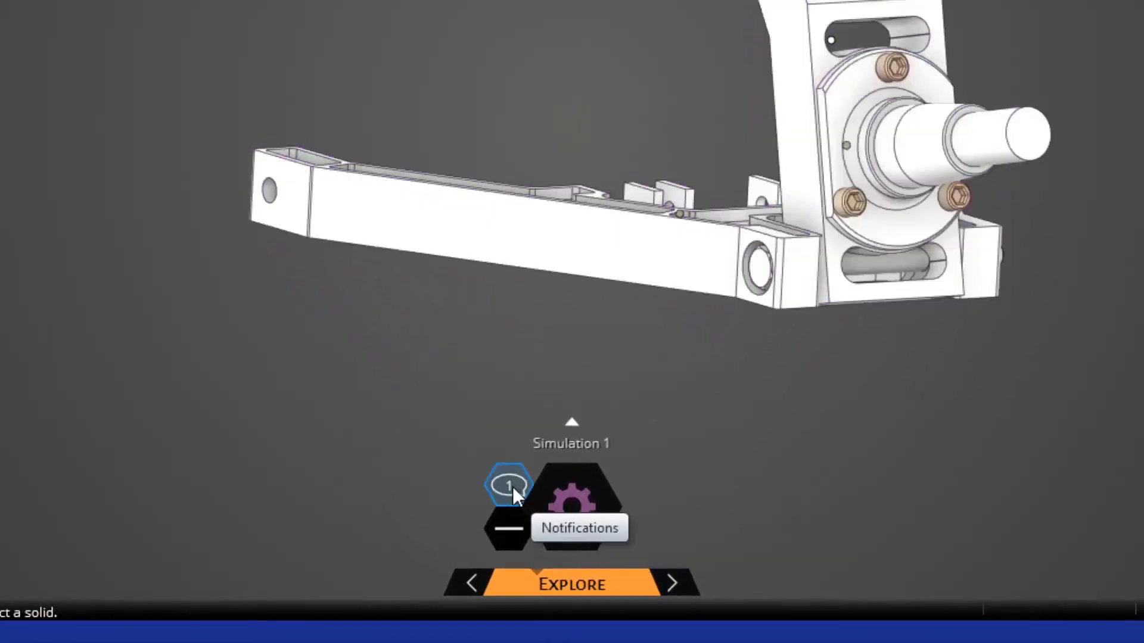
Check the simulation notifications, and select the three outer round faces along the wheel spindle.
{"action": "left_click", "coordinate": [510, 486]}
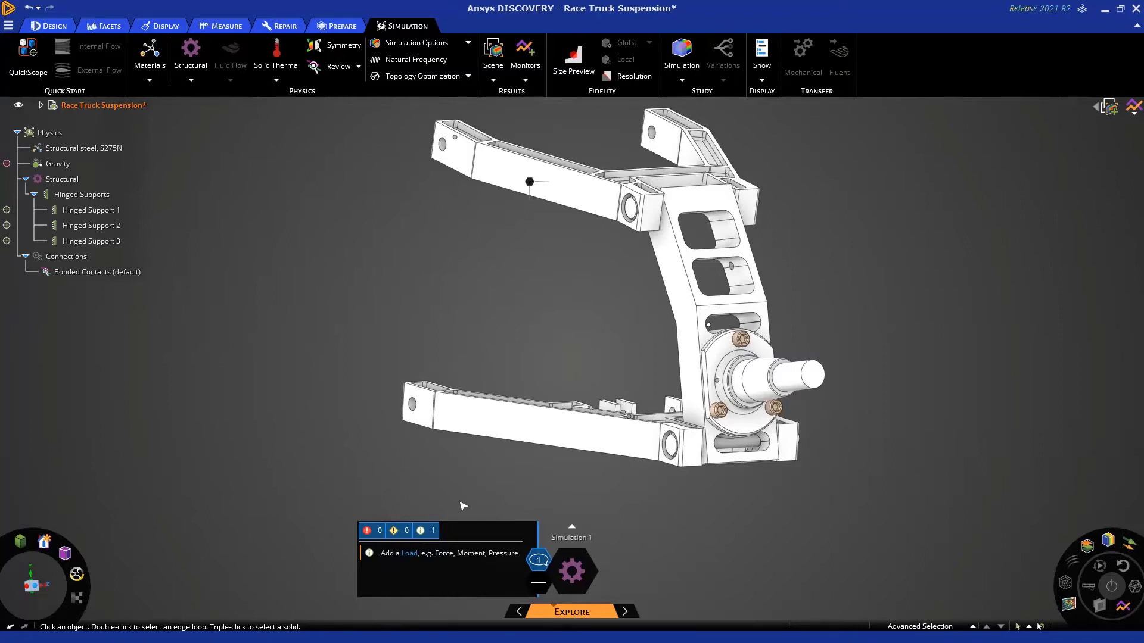
{"action": "left_click", "coordinate": [539, 559]}
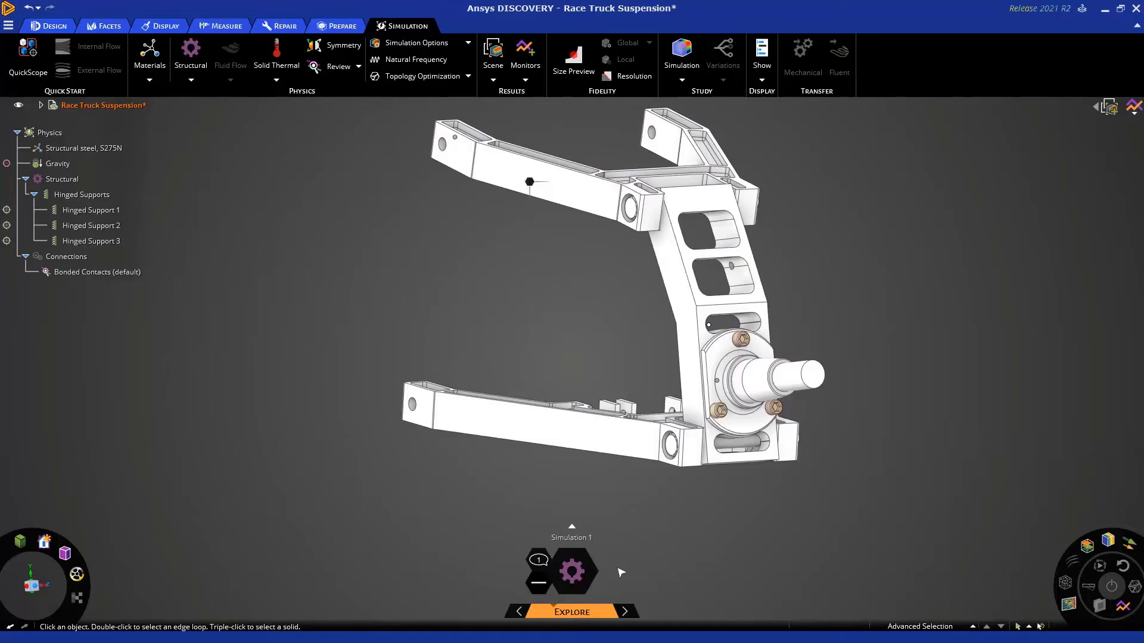
{"action": "left_click", "coordinate": [797, 372]}
{"action": "mouse_move", "coordinate": [809, 375]}
{"action": "middle_mouse_down"}
{"action": "mouse_move", "coordinate": [835, 371]}
{"action": "mouse_move", "coordinate": [797, 376]}
{"action": "middle_mouse_up"}
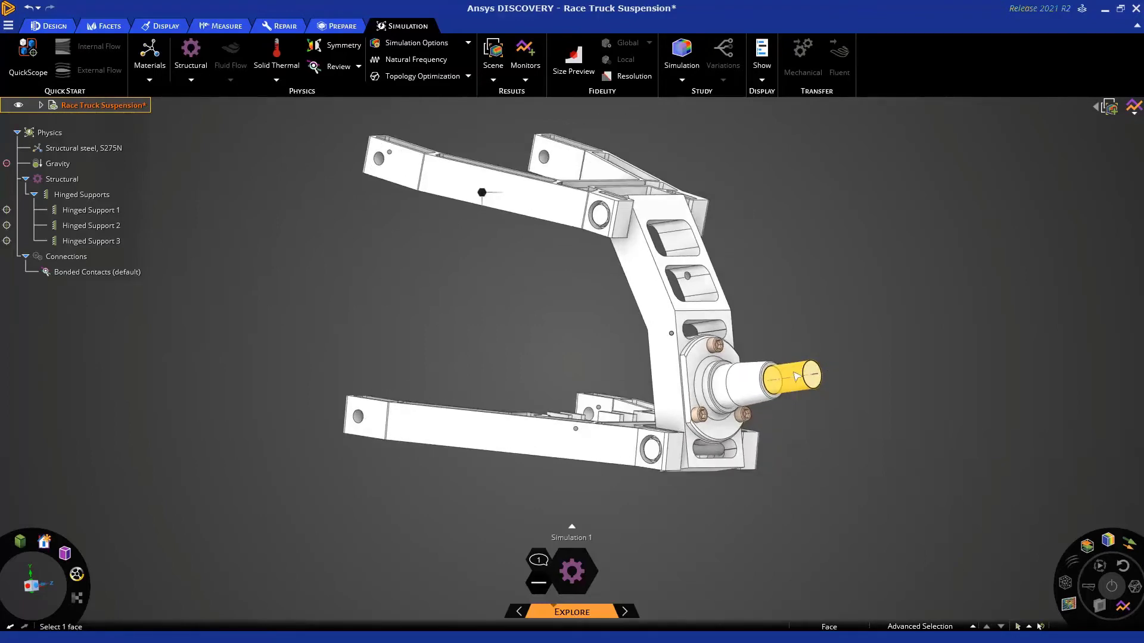
{"action": "left_click", "coordinate": [797, 376]}
{"action": "left_click", "coordinate": [754, 384], "text": "ctrl"}
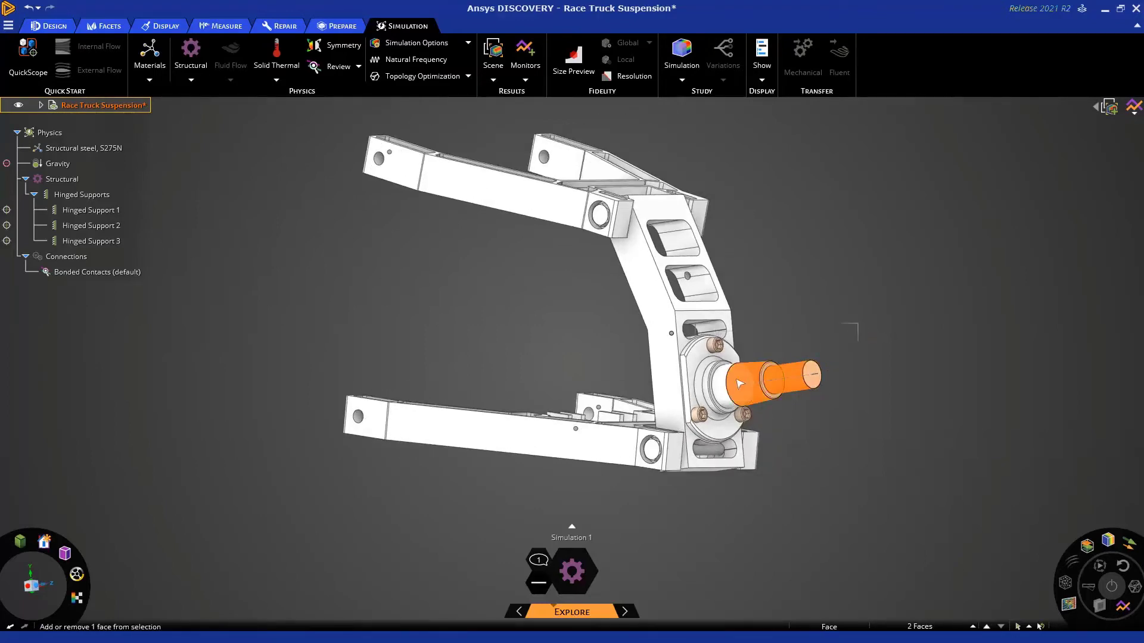
{"action": "left_click", "coordinate": [725, 384], "text": "ctrl"}
{"action": "middle_click_drag", "start_coordinate": [780, 298], "coordinate": [763, 315]}
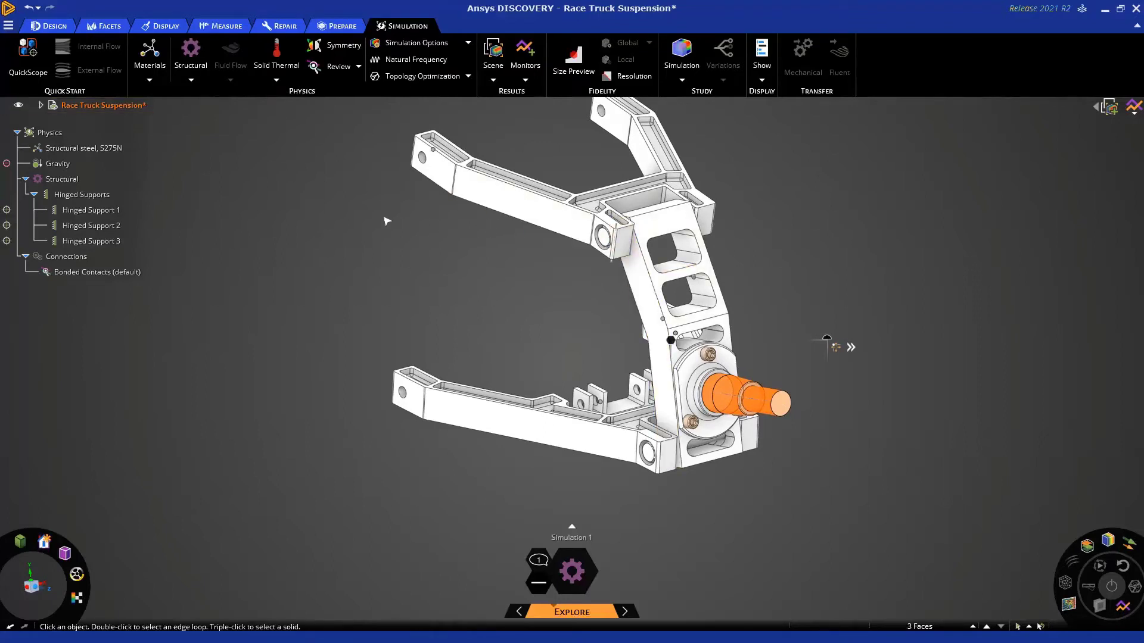
Apply a distributed total force of 1000 lbf to the selected spindle faces.
{"action": "left_click", "coordinate": [190, 80]}
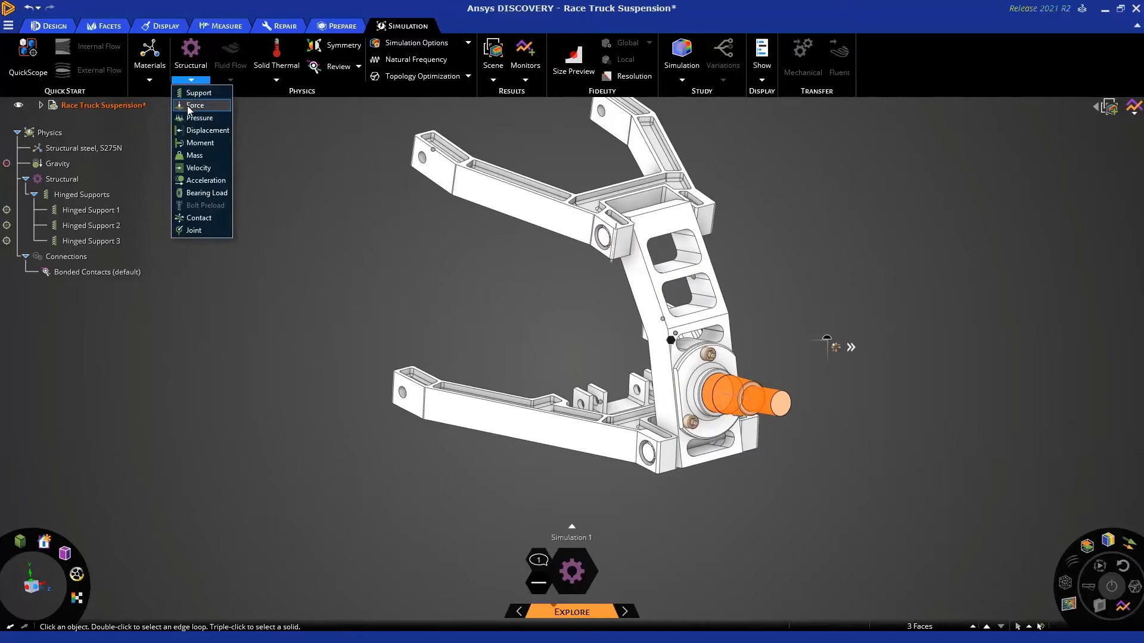
{"action": "left_click", "coordinate": [195, 106]}
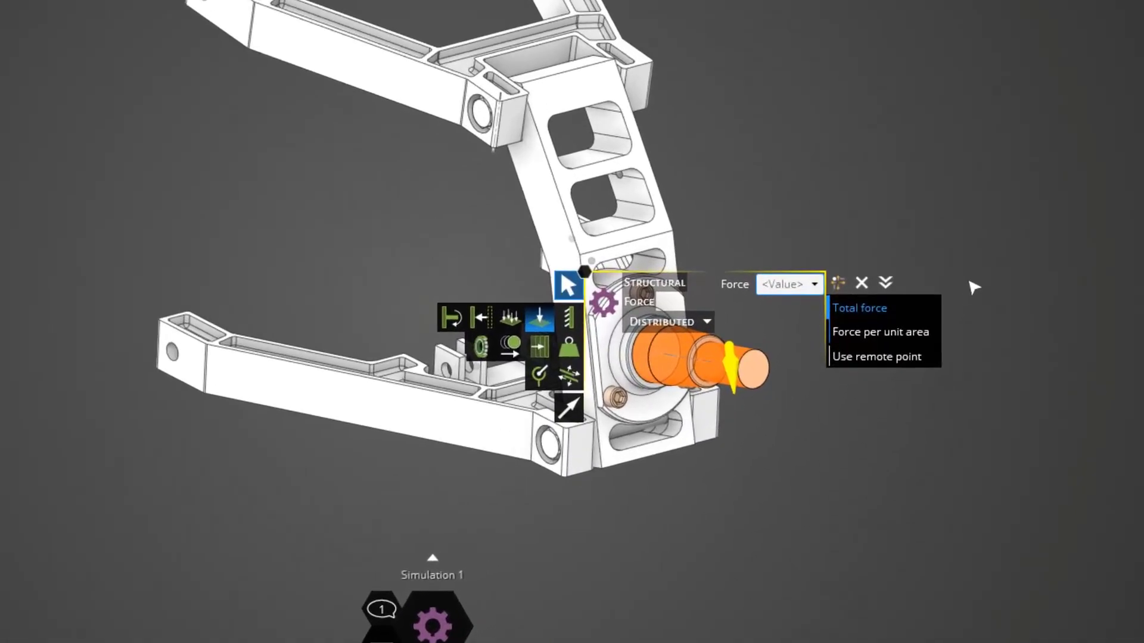
{"action": "type", "text": "100 N"}
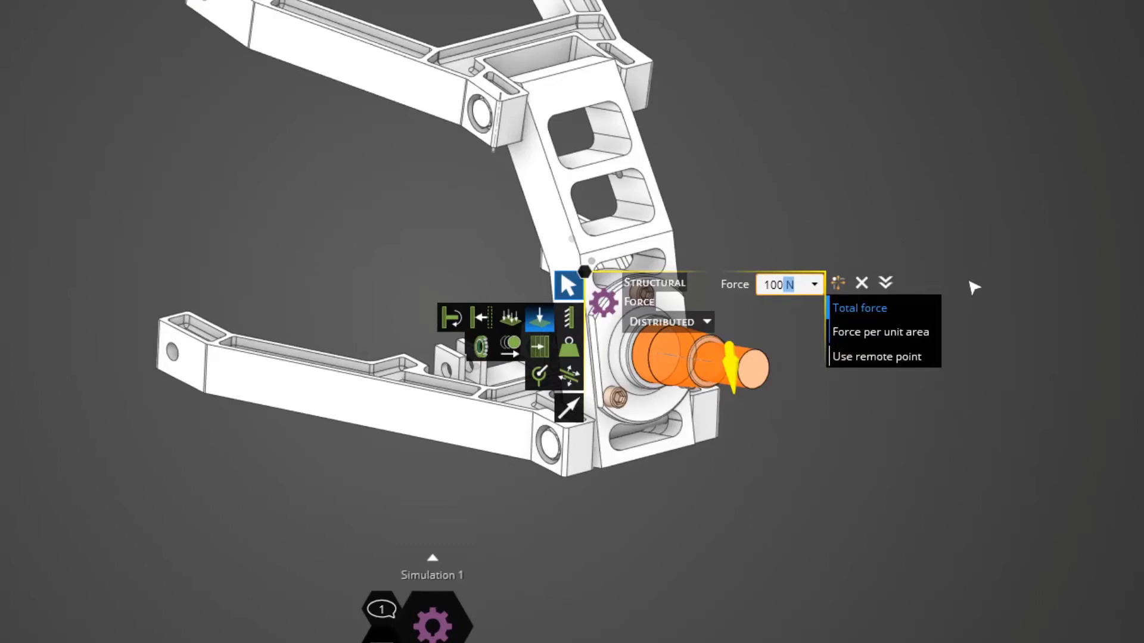
{"action": "key", "text": "BackSpace"}
{"action": "key", "text": "BackSpace"}
{"action": "key", "text": "BackSpace"}
{"action": "key", "text": "BackSpace"}
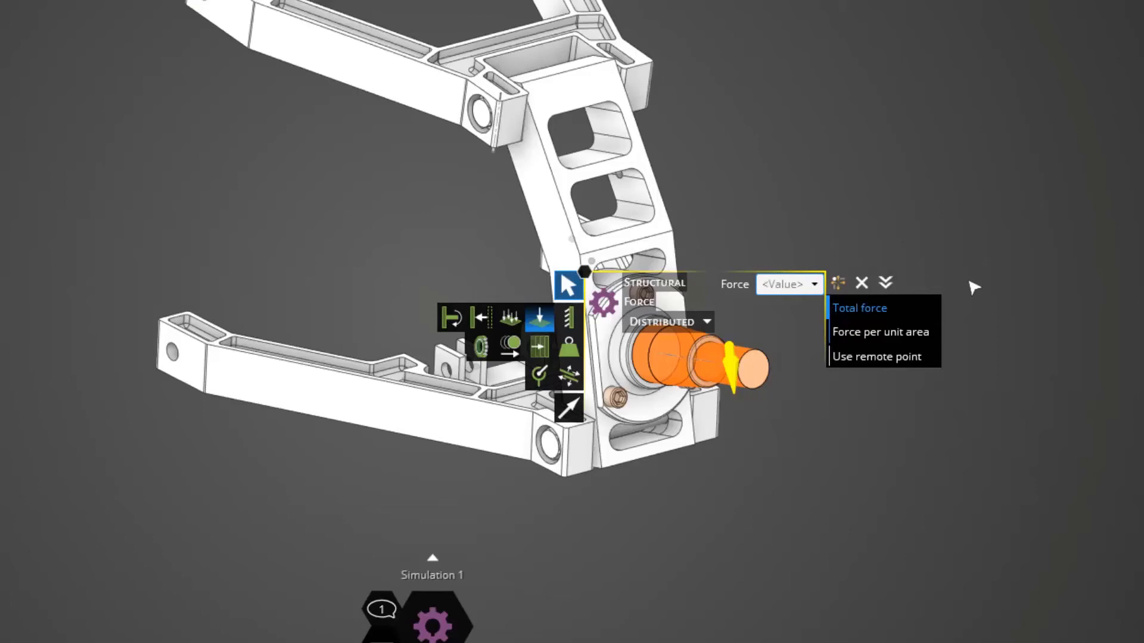
{"action": "type", "text": "1000 N"}
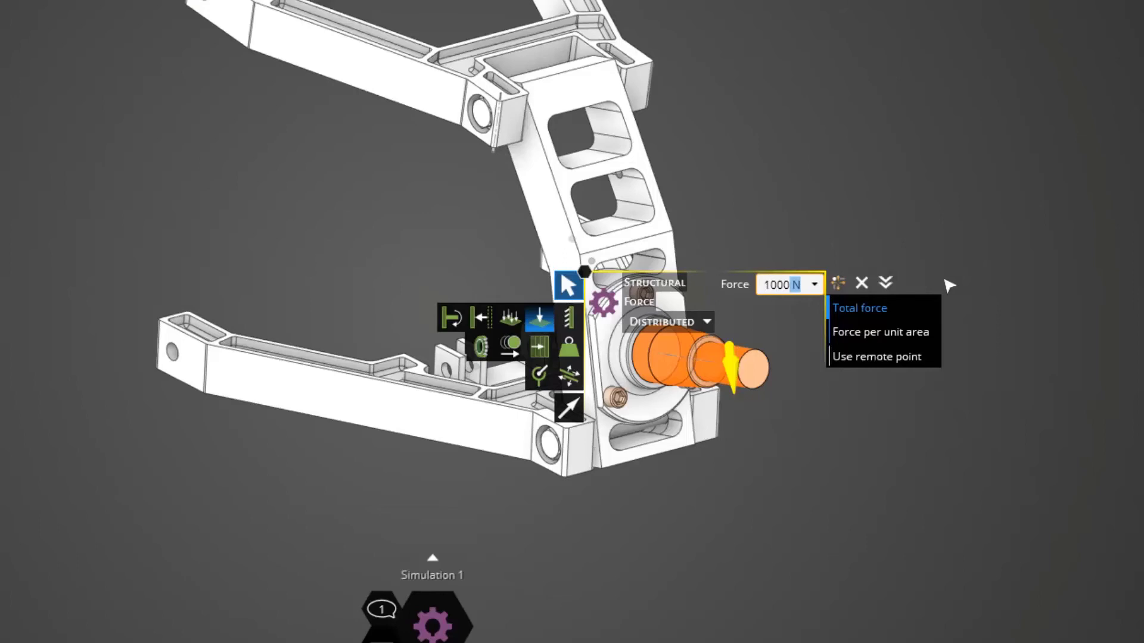
{"action": "left_click", "coordinate": [814, 285]}
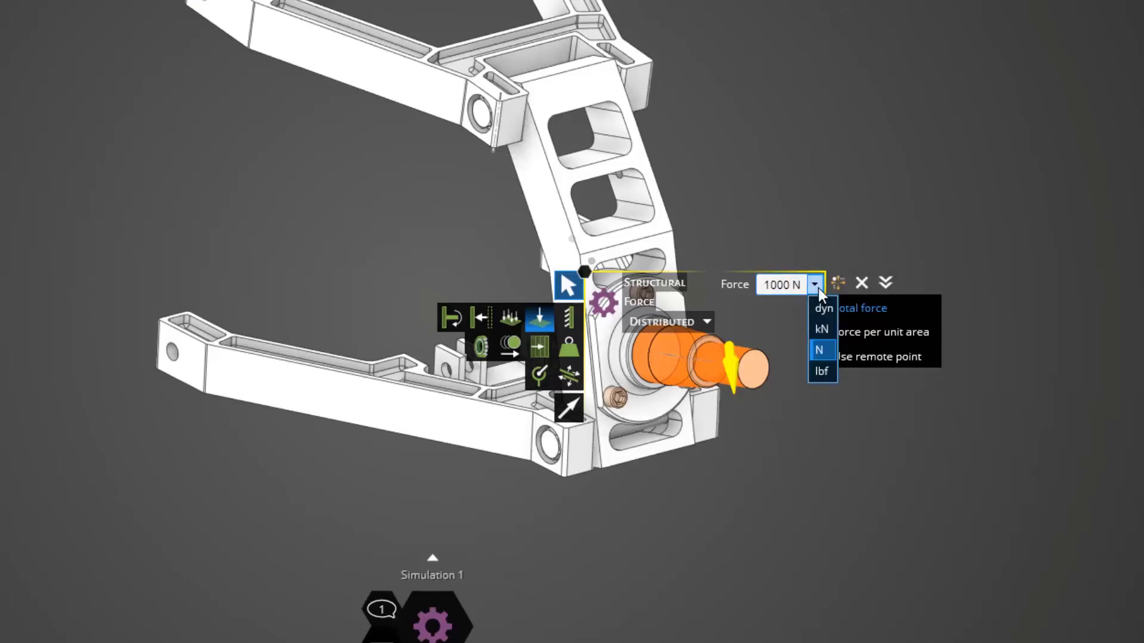
{"action": "left_click", "coordinate": [822, 371]}
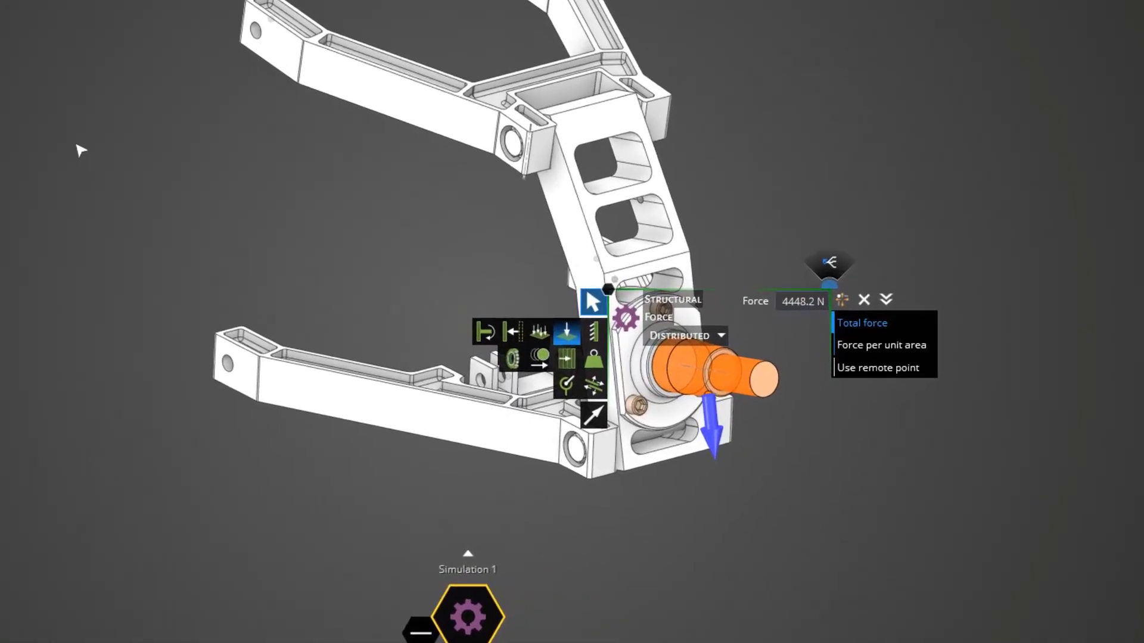
Align the spindle force's direction with the upright's upper slanted edge, with the X, Y and Z components expanded for review.
{"action": "left_click", "coordinate": [886, 301]}
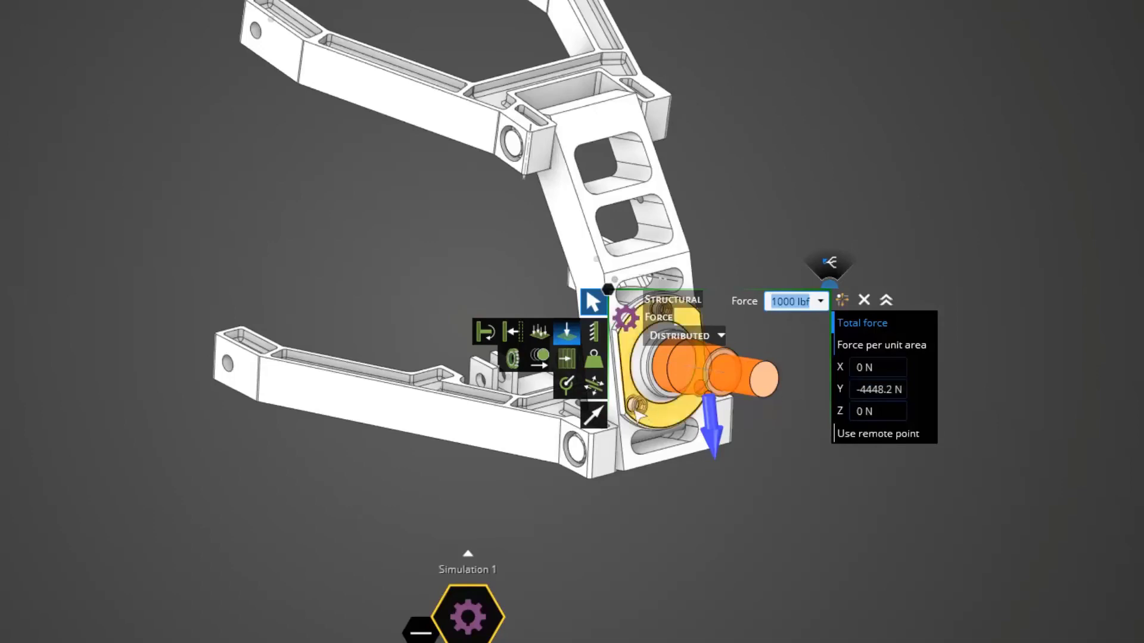
{"action": "left_click", "coordinate": [587, 416]}
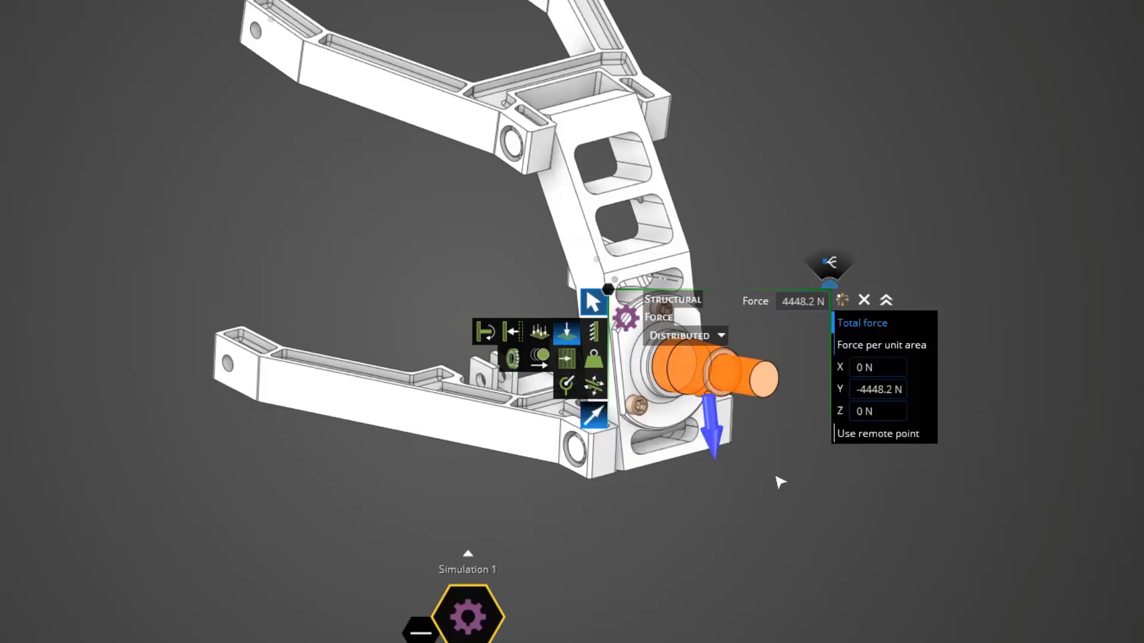
{"action": "left_click", "coordinate": [582, 212]}
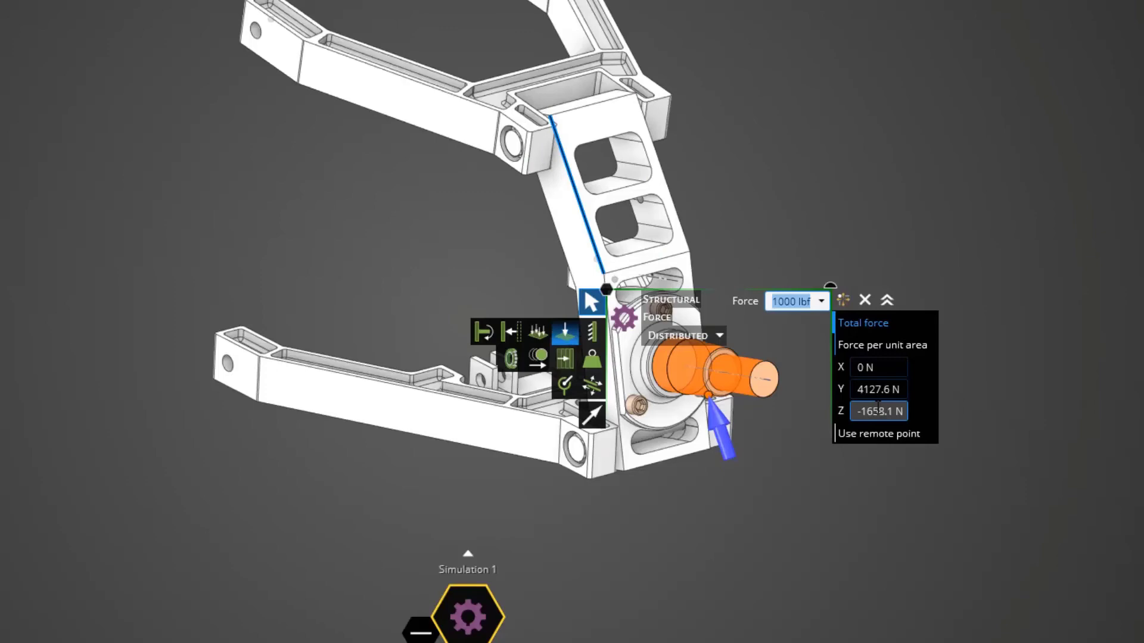
{"action": "left_click", "coordinate": [884, 303]}
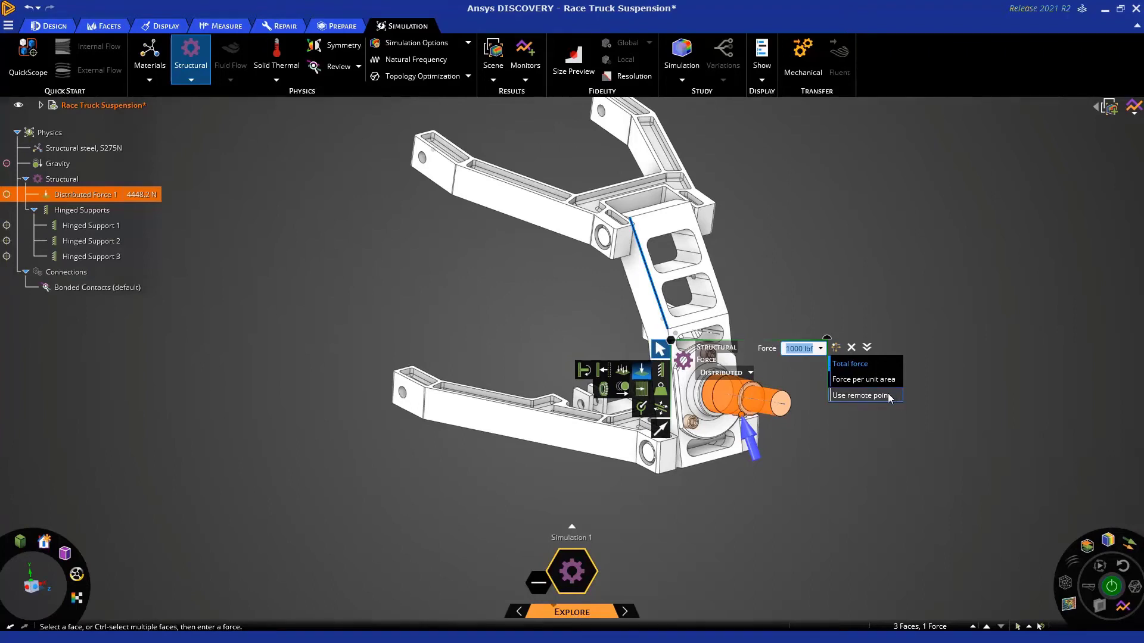
Try the remote point option for the spindle force, switch it back off, and leave the force settings.
{"action": "left_click", "coordinate": [885, 395]}
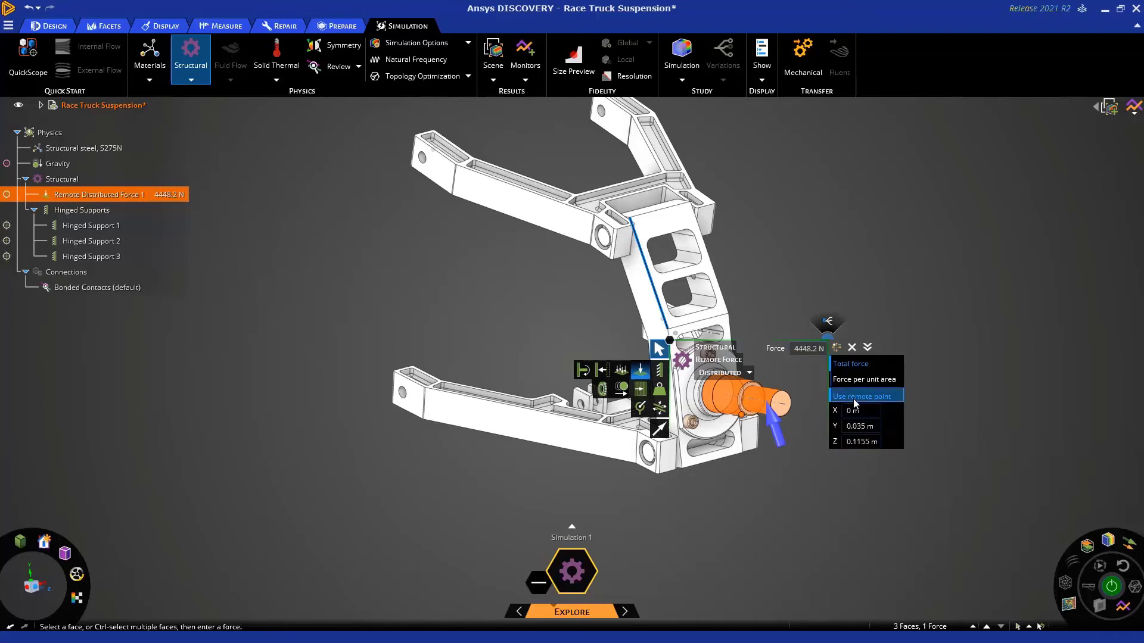
{"action": "left_click", "coordinate": [854, 398]}
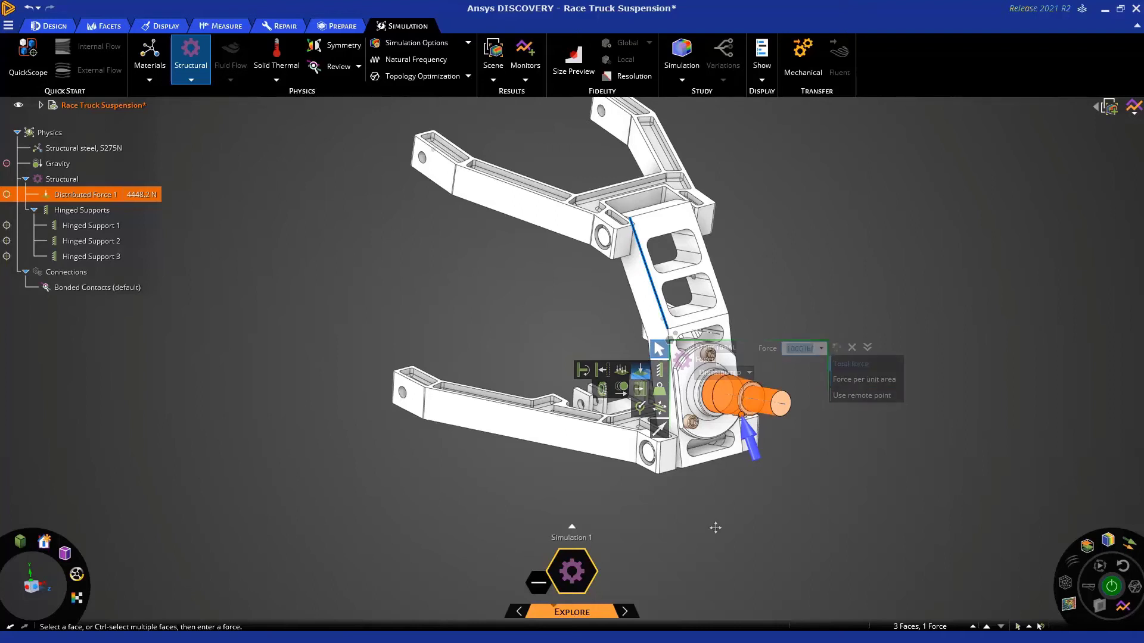
{"action": "mouse_move", "coordinate": [713, 518]}
{"action": "middle_mouse_down", "text": "shift"}
{"action": "mouse_move", "coordinate": [707, 538]}
{"action": "mouse_move", "coordinate": [720, 528]}
{"action": "mouse_move", "coordinate": [705, 499]}
{"action": "middle_mouse_up", "text": "shift"}
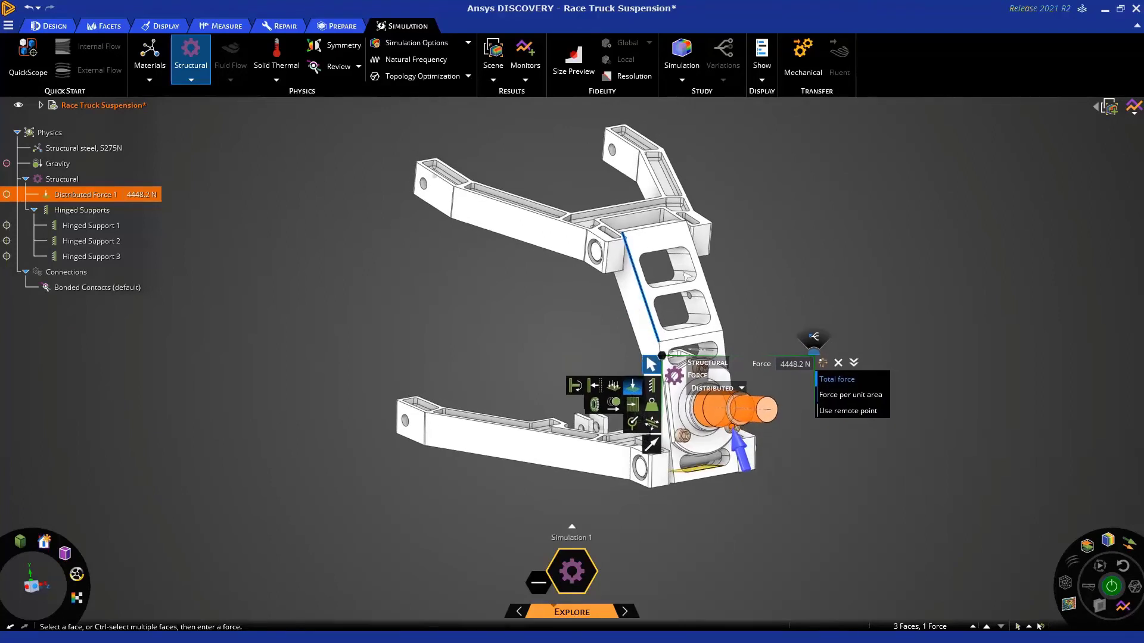
{"action": "key", "text": "Escape"}
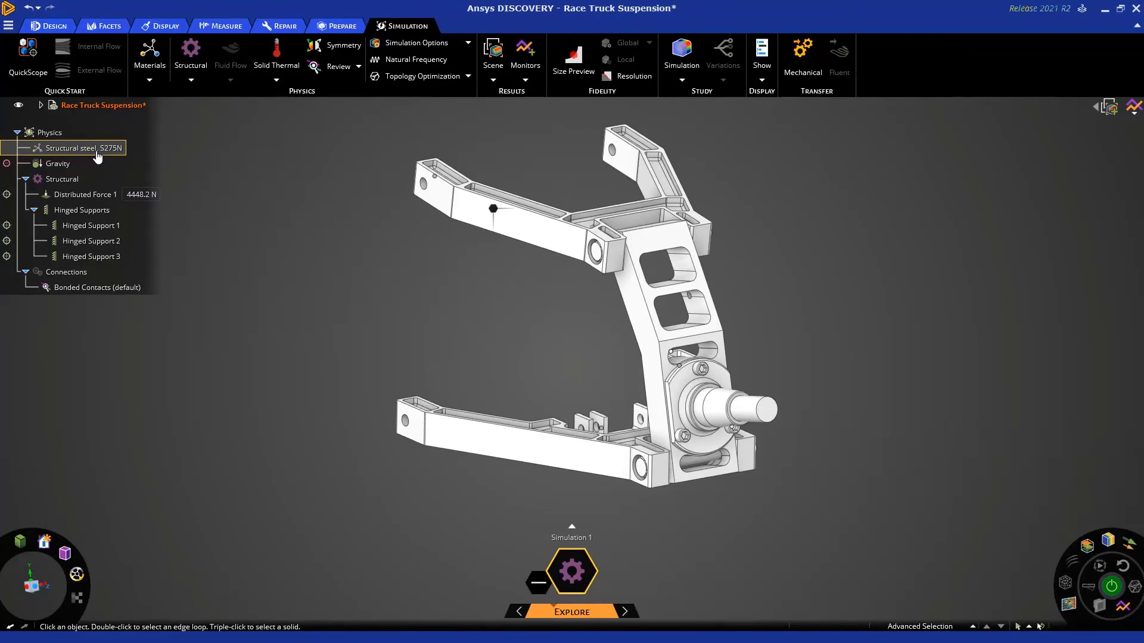
Examine the Structural steel, S275N assignment, including the available materials and its extended property list.
{"action": "left_click", "coordinate": [97, 156]}
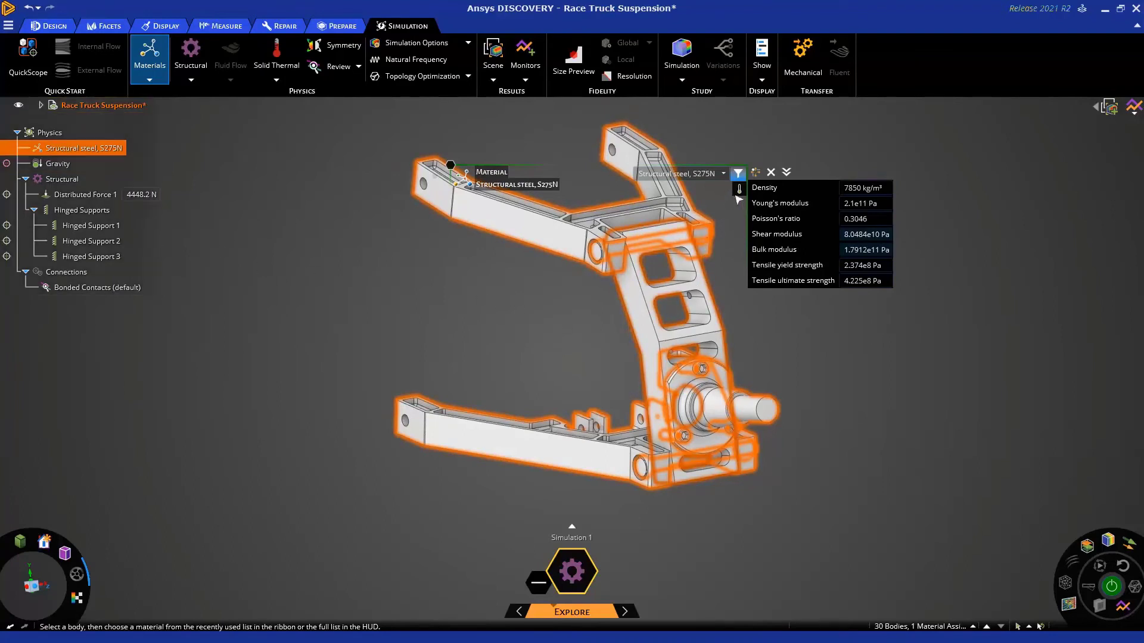
{"action": "left_click", "coordinate": [723, 174]}
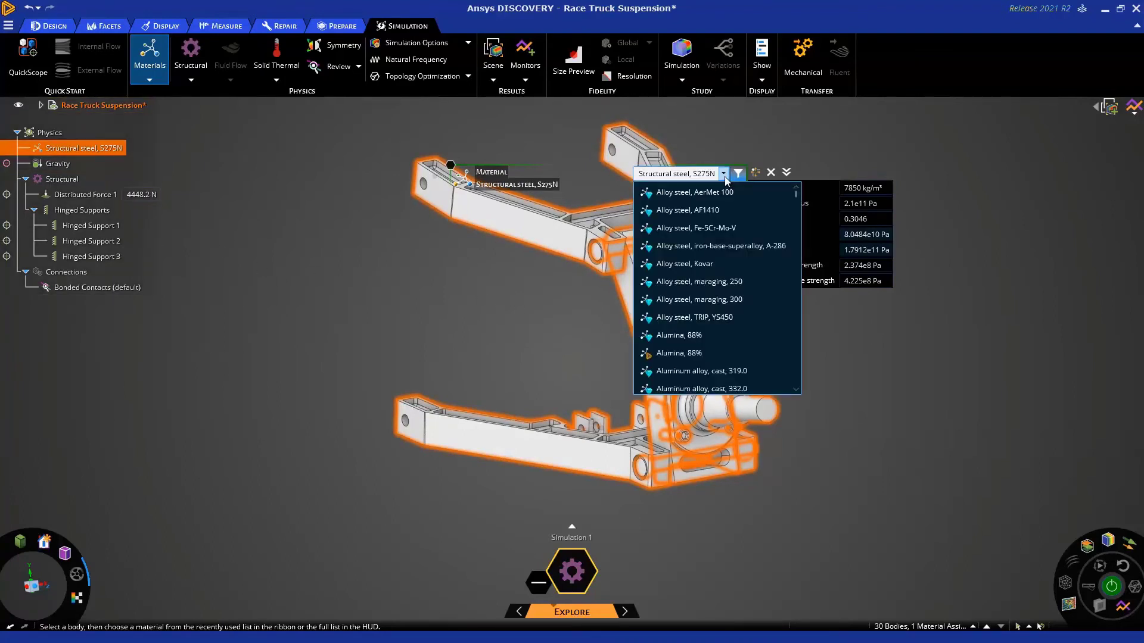
{"action": "left_click", "coordinate": [724, 174]}
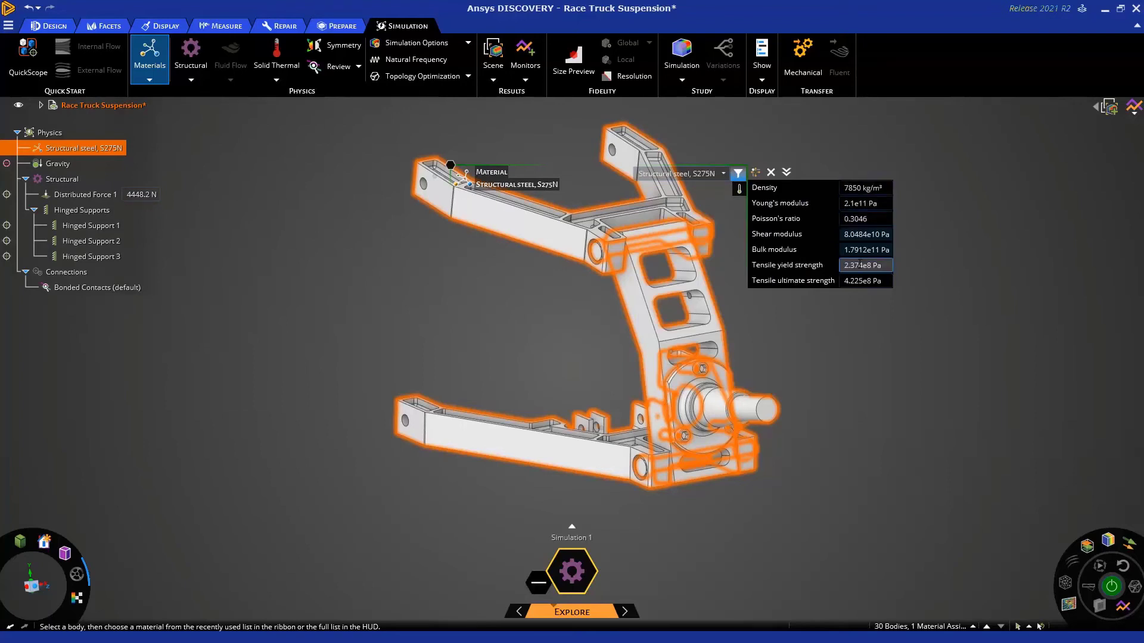
{"action": "left_click", "coordinate": [786, 174]}
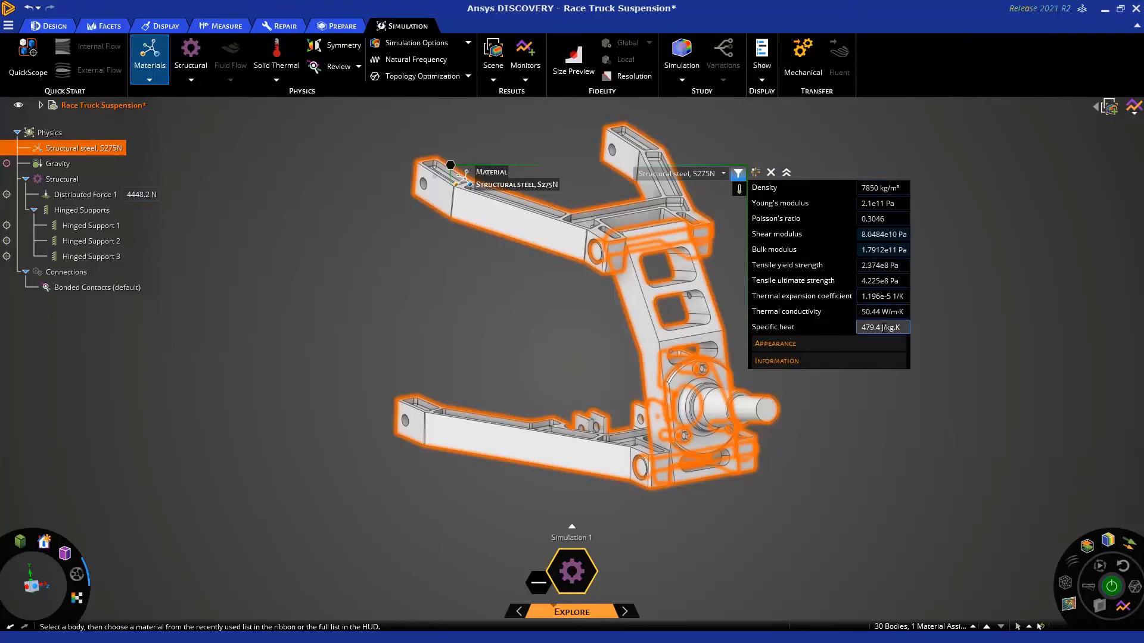
{"action": "left_click", "coordinate": [786, 172]}
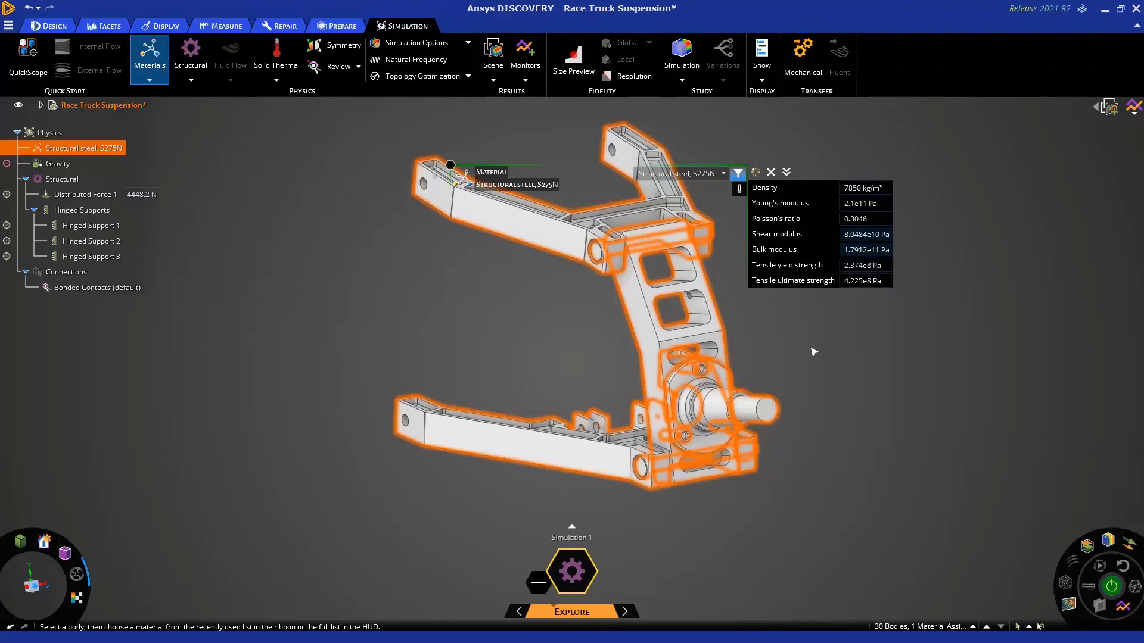
{"action": "key", "text": "Escape"}
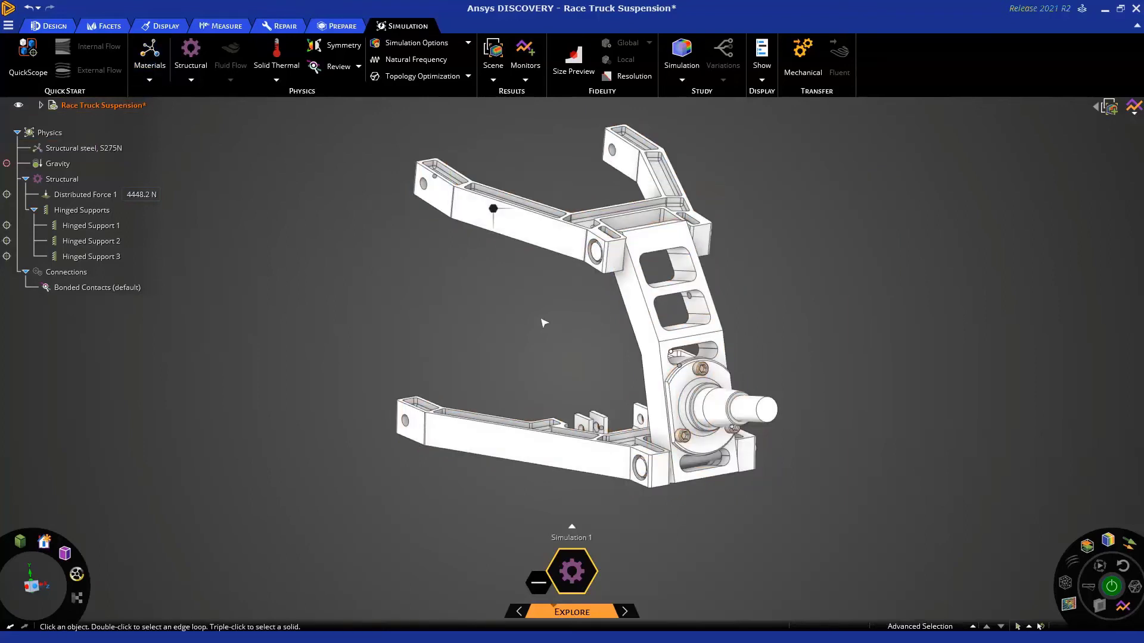
Select the upper control arm, the upright and the lower control arm in turn as whole bodies, and clear the selection.
{"action": "triple_click", "coordinate": [520, 223]}
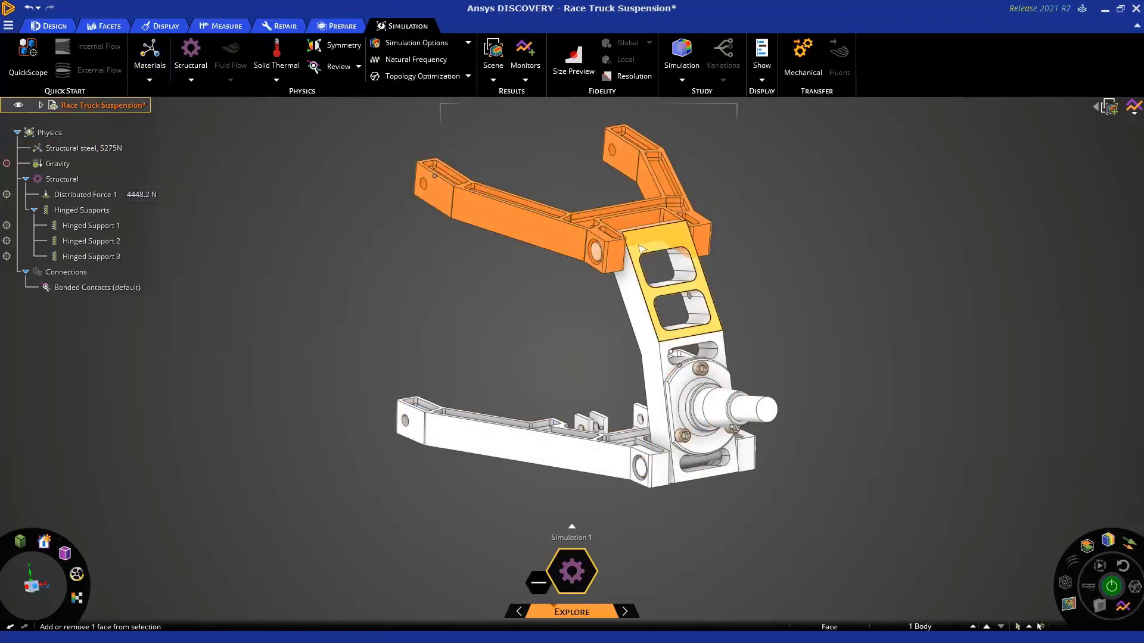
{"action": "left_click", "coordinate": [644, 249]}
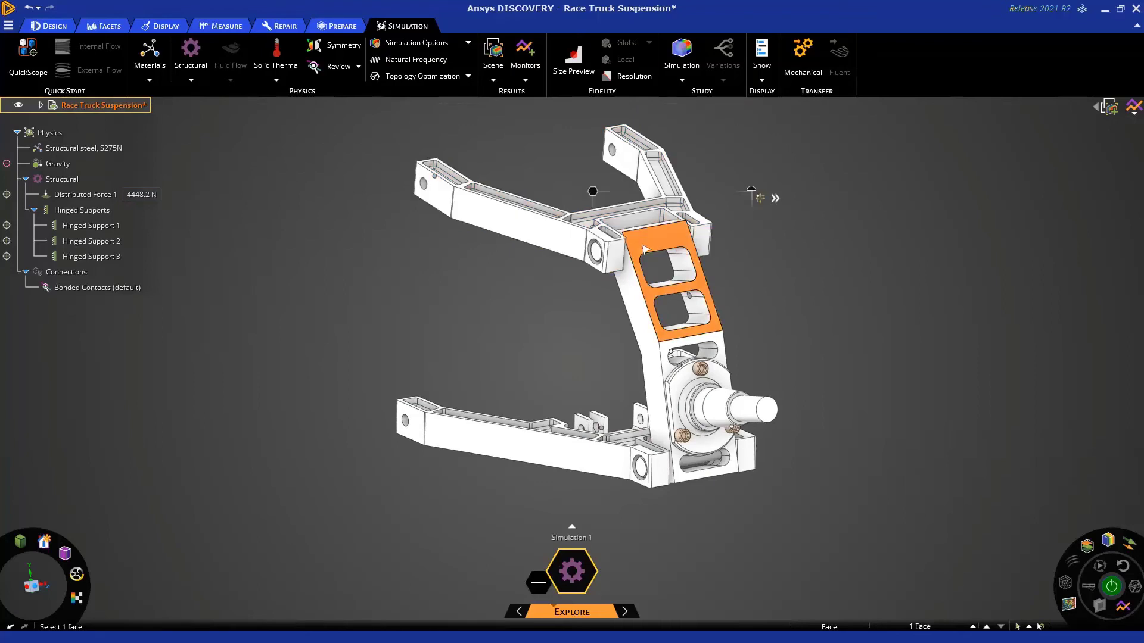
{"action": "triple_click", "coordinate": [644, 250]}
{"action": "triple_click", "coordinate": [530, 462]}
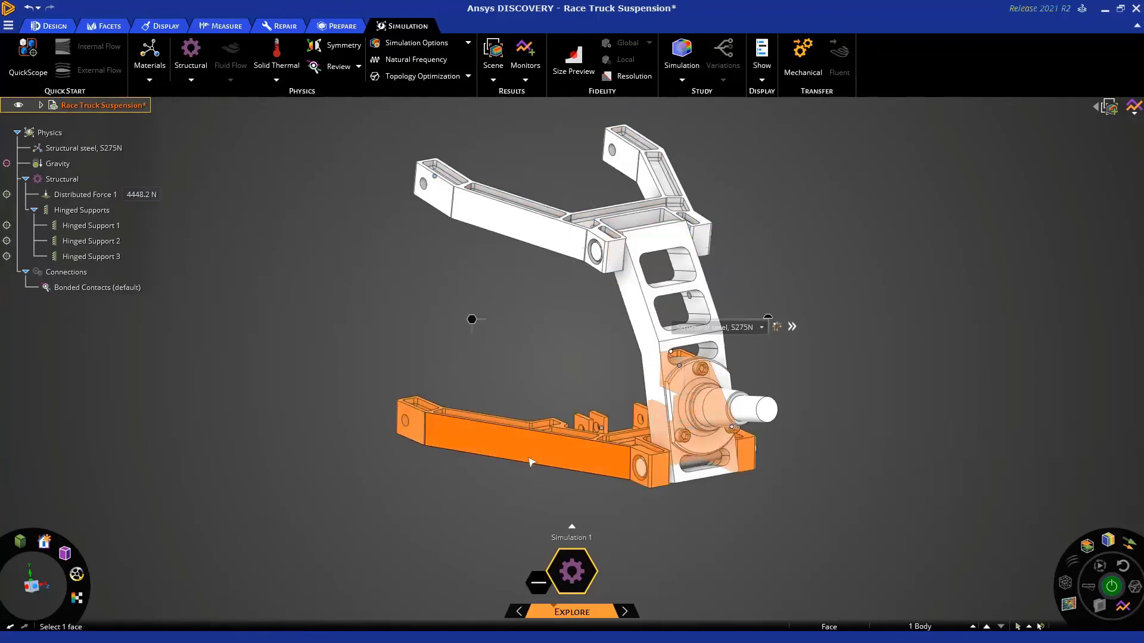
{"action": "middle_click_drag", "start_coordinate": [532, 469], "coordinate": [535, 482]}
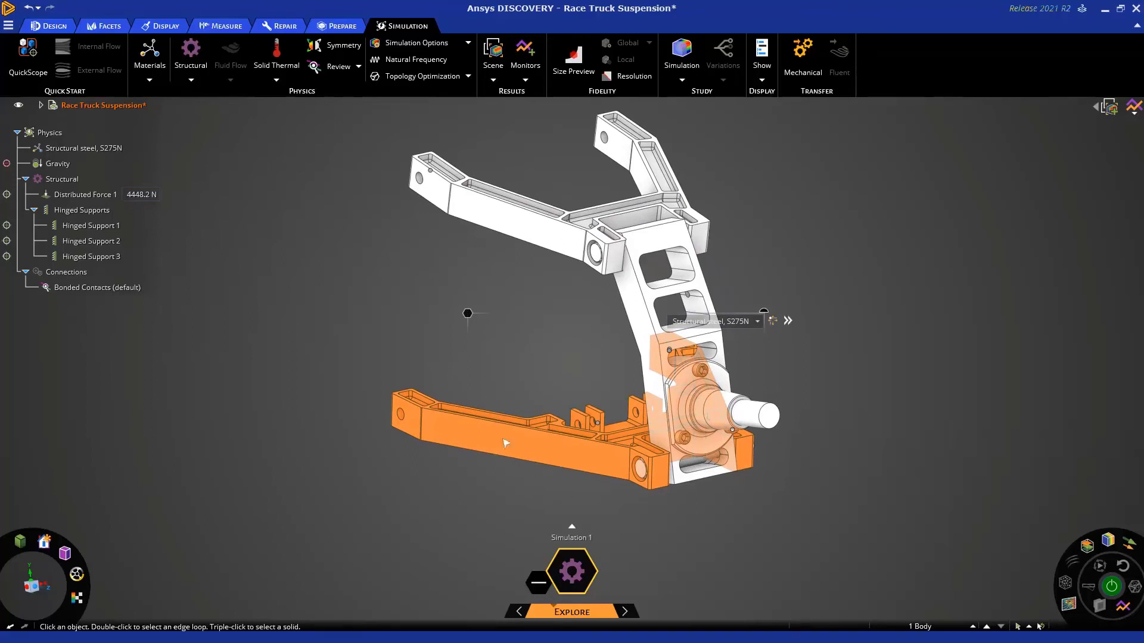
{"action": "left_click", "coordinate": [541, 363]}
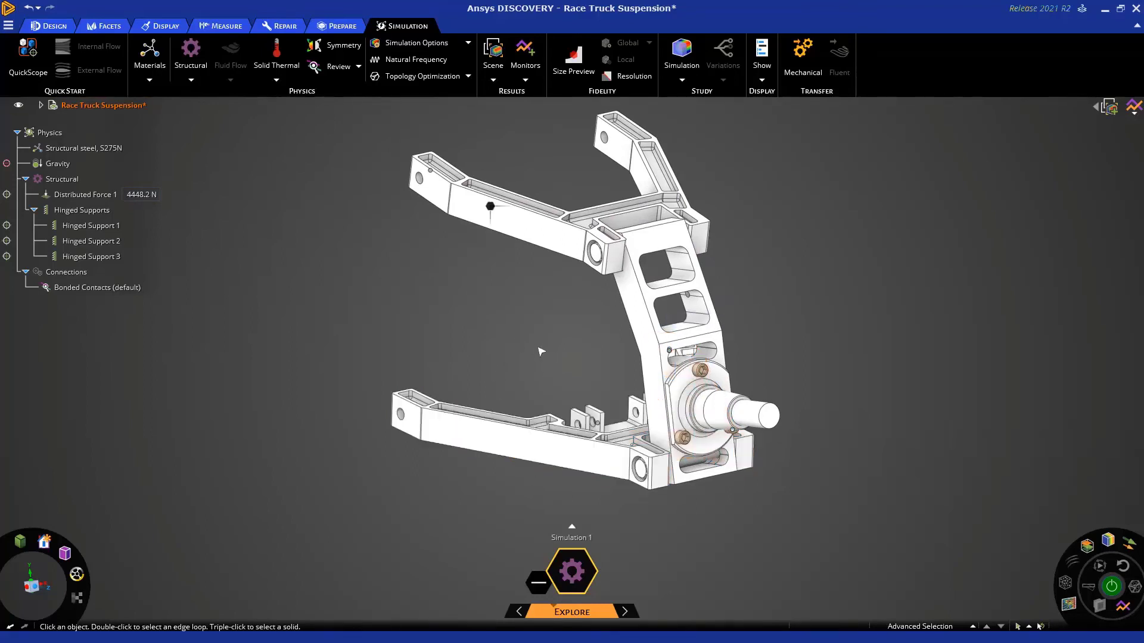
{"action": "middle_click_drag", "start_coordinate": [538, 350], "coordinate": [527, 258]}
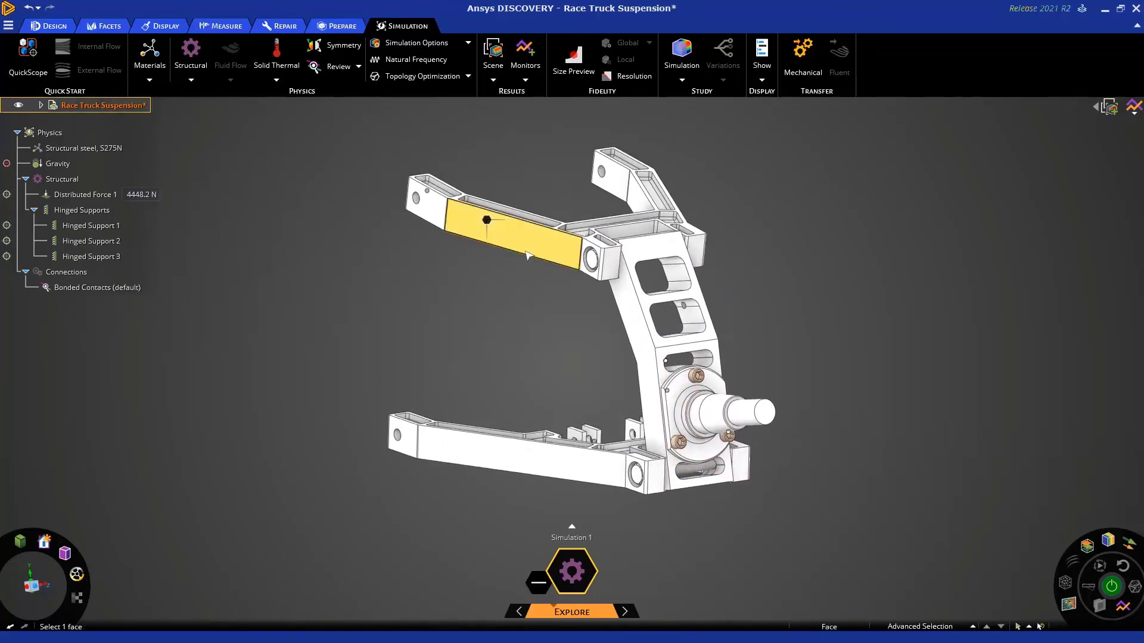
Compare selecting the whole upper control arm with selecting only its long outer side face, and clear the selection.
{"action": "triple_click", "coordinate": [527, 257]}
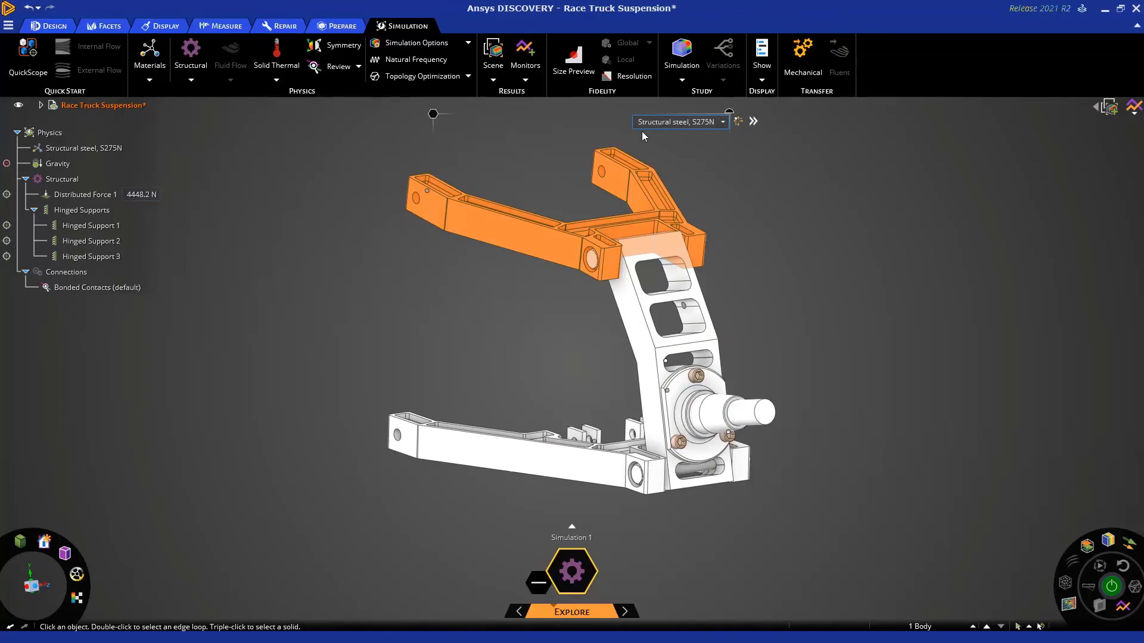
{"action": "left_click", "coordinate": [520, 155]}
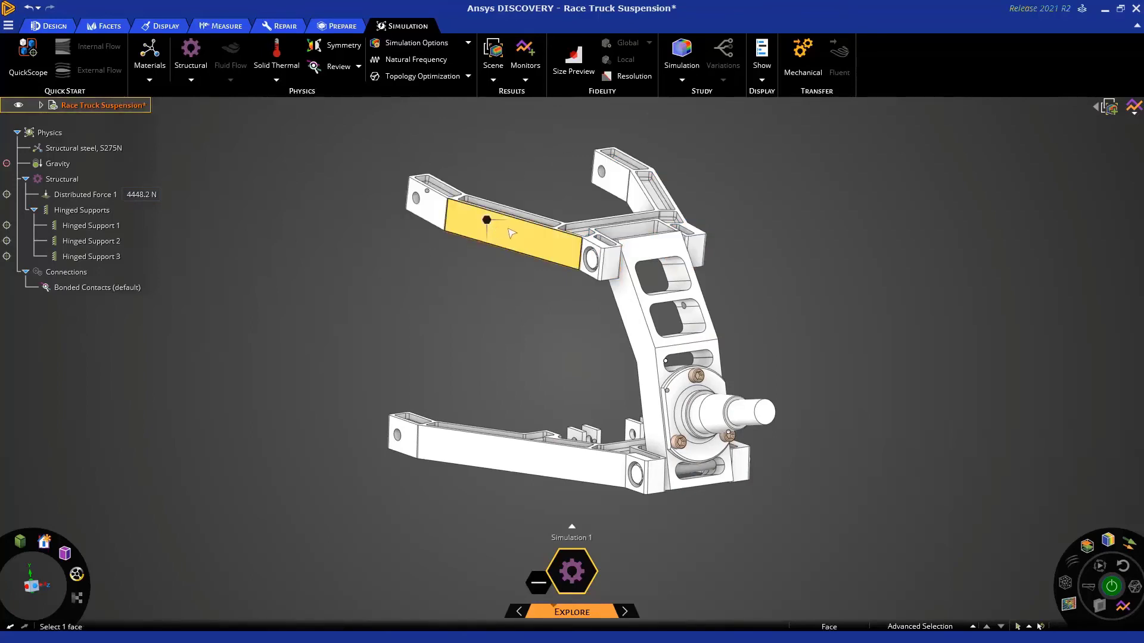
{"action": "triple_click", "coordinate": [530, 238]}
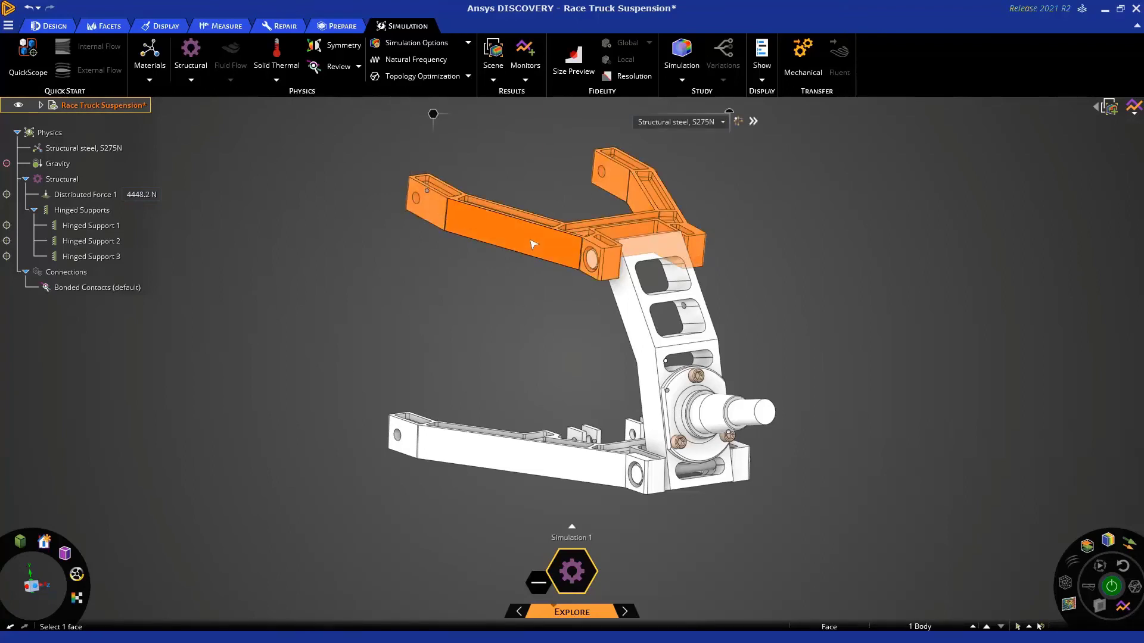
{"action": "left_click", "coordinate": [533, 244]}
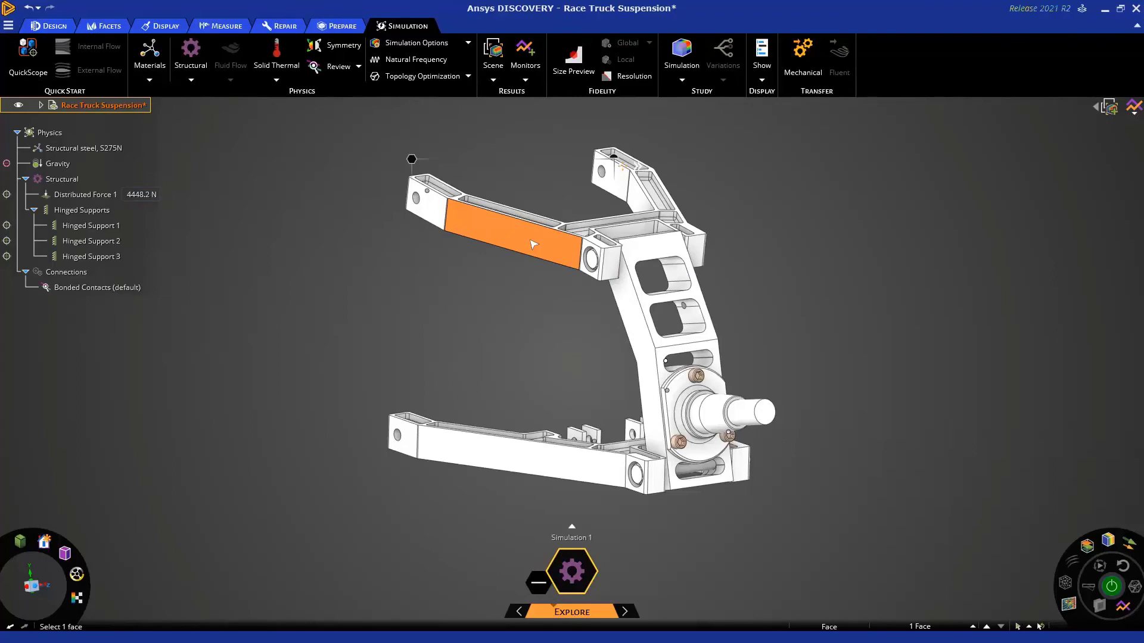
{"action": "left_click", "coordinate": [555, 182]}
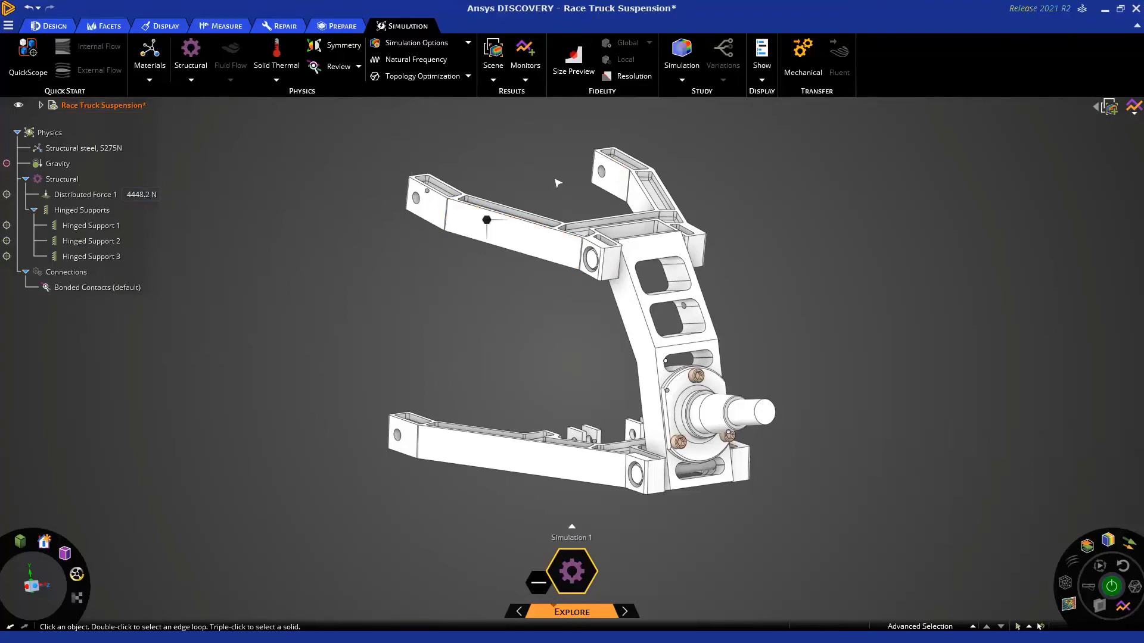
Check the volume and mass of the whole upper control arm body in its properties.
{"action": "triple_click", "coordinate": [523, 247]}
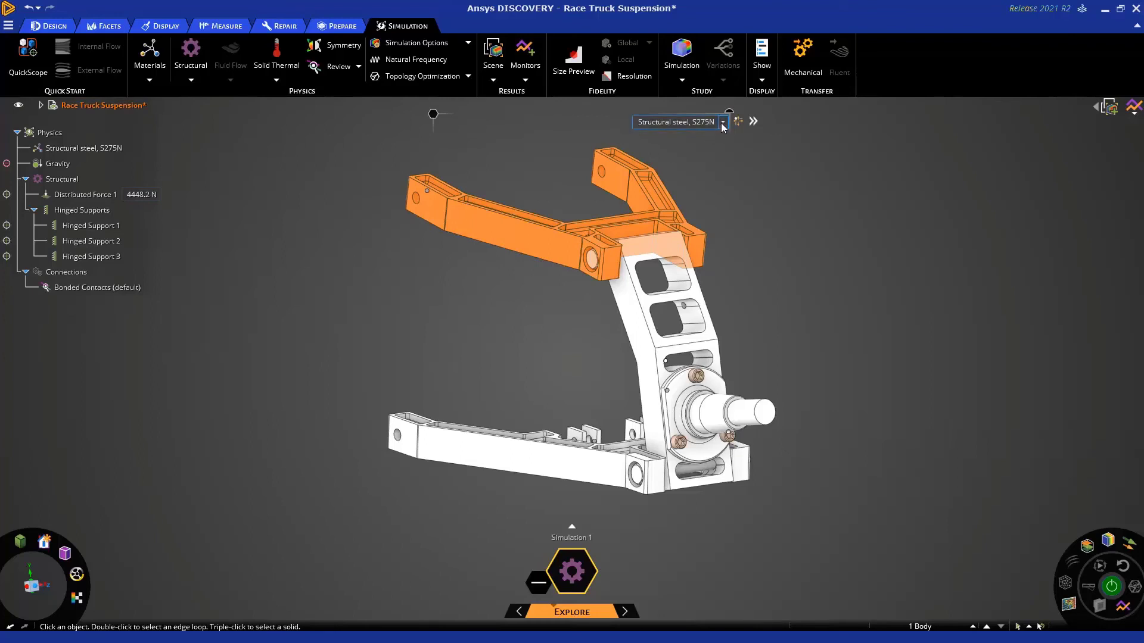
{"action": "left_click", "coordinate": [753, 121]}
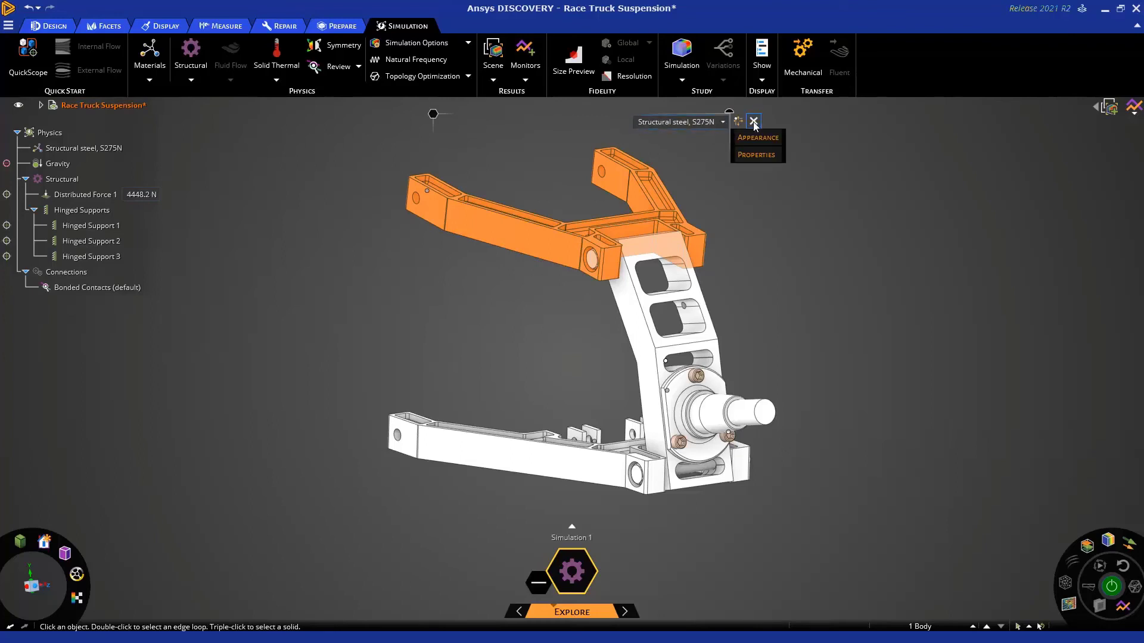
{"action": "left_click", "coordinate": [757, 154]}
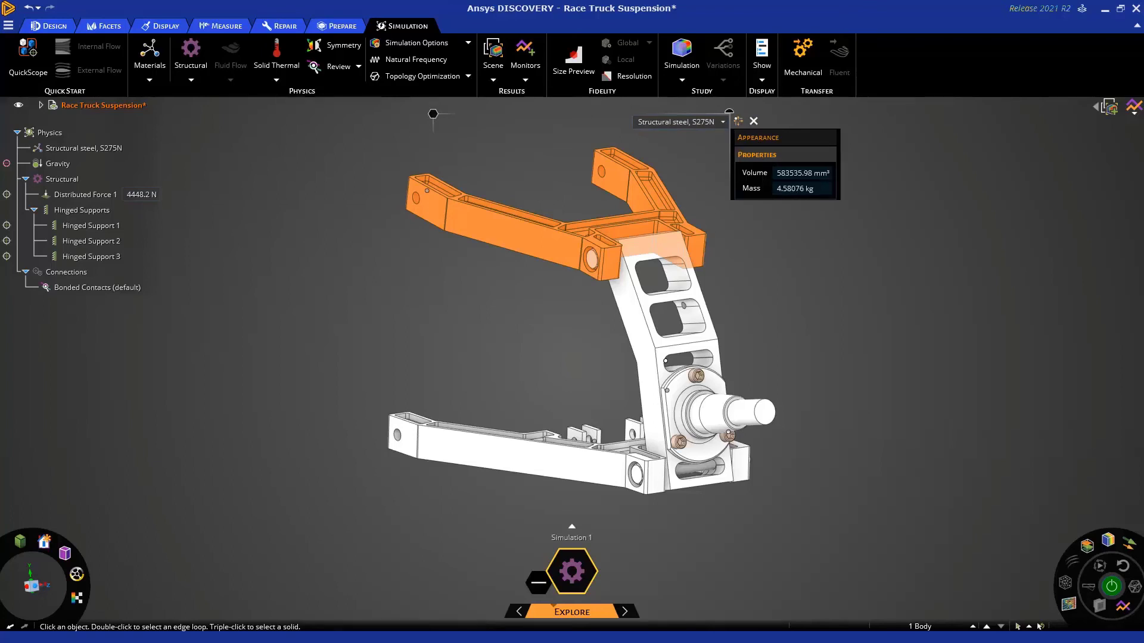
{"action": "left_click", "coordinate": [776, 155]}
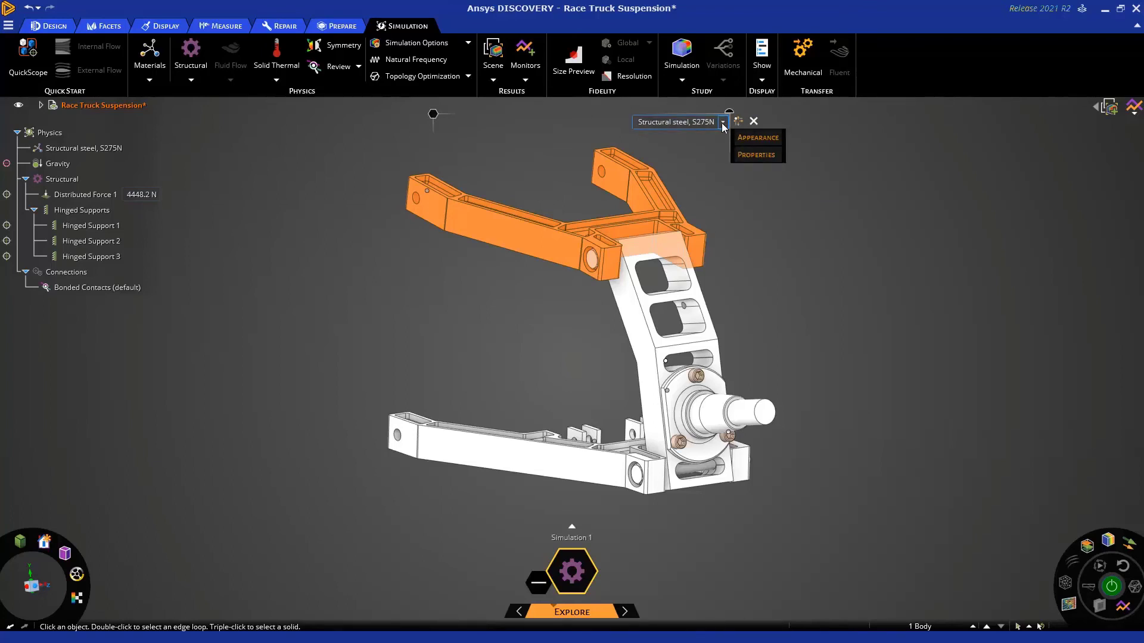
Assign Aluminum alloy, wrought, 6061, T6 as the material of the upper control arm.
{"action": "left_click", "coordinate": [699, 122]}
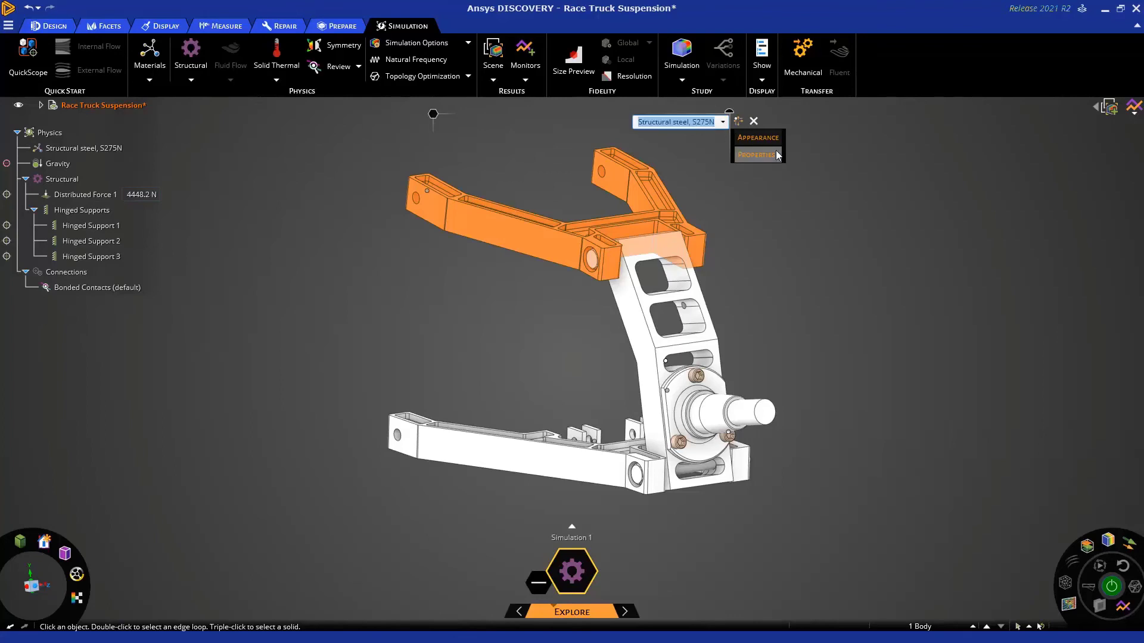
{"action": "type", "text": "Al"}
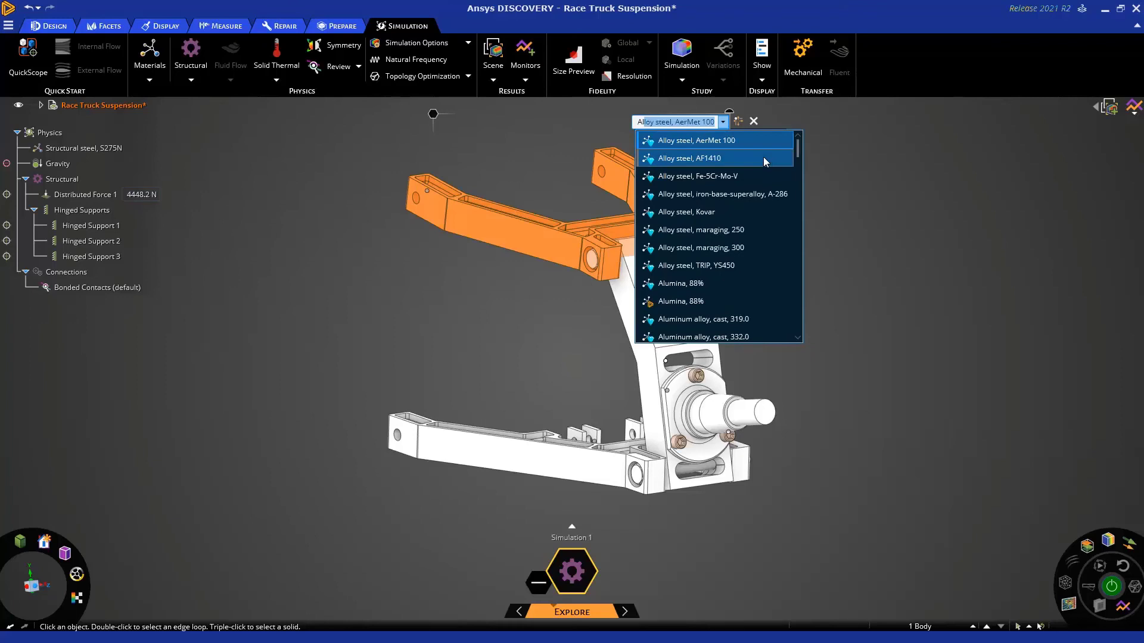
{"action": "type", "text": "umina, 88%"}
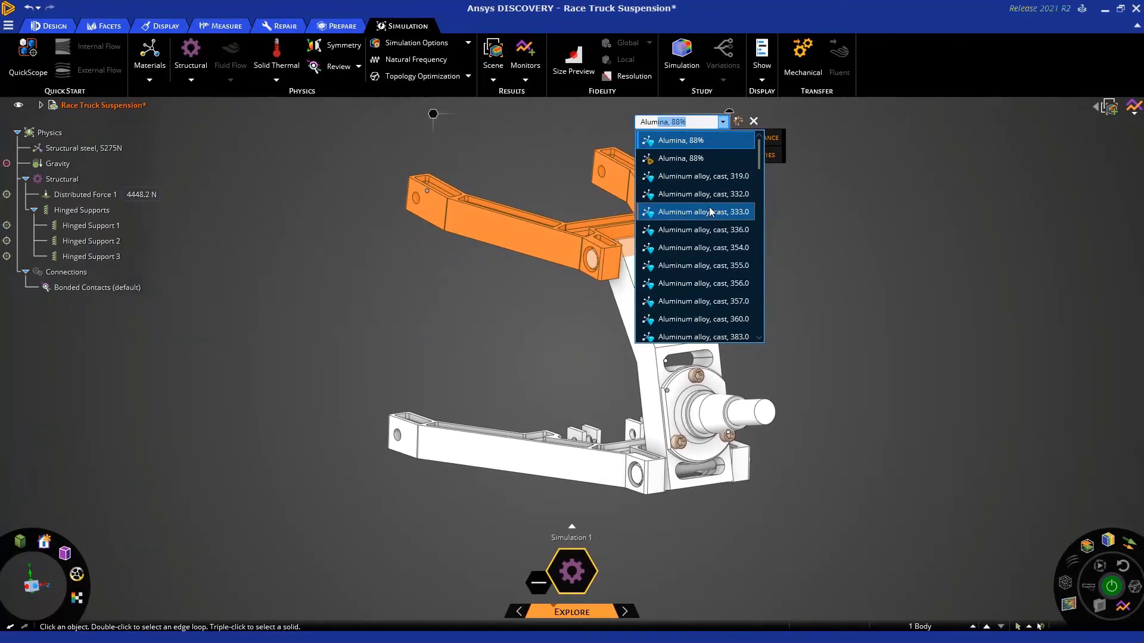
{"action": "scroll", "coordinate": [710, 213], "scroll_direction": "down", "scroll_amount": 10}
{"action": "scroll", "coordinate": [709, 214], "scroll_direction": "down", "scroll_amount": 8}
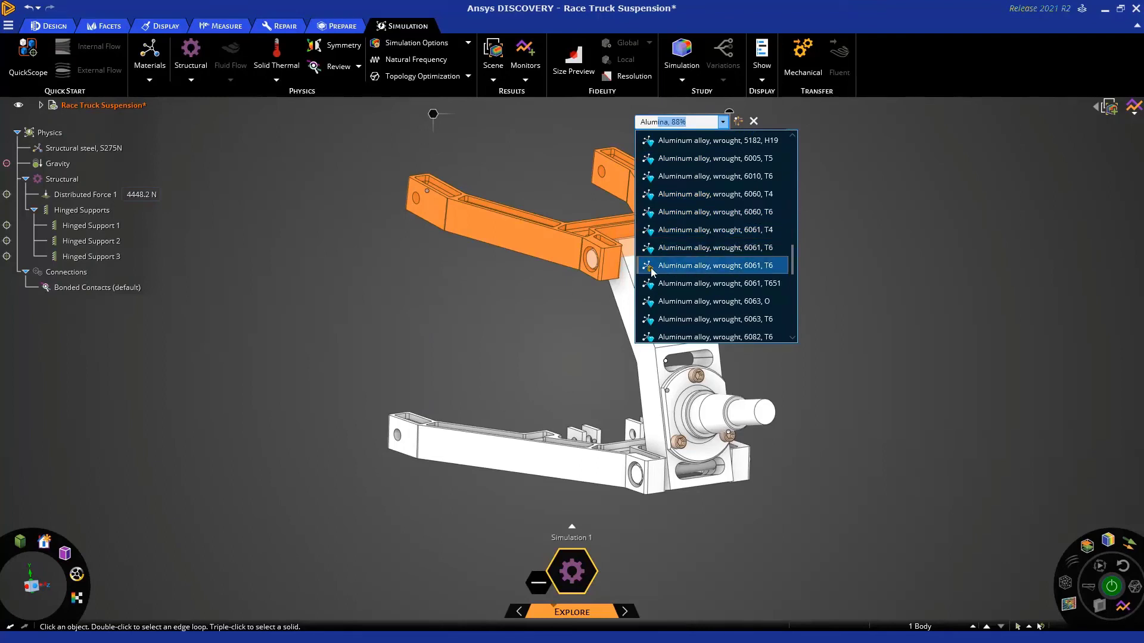
{"action": "left_click", "coordinate": [678, 271]}
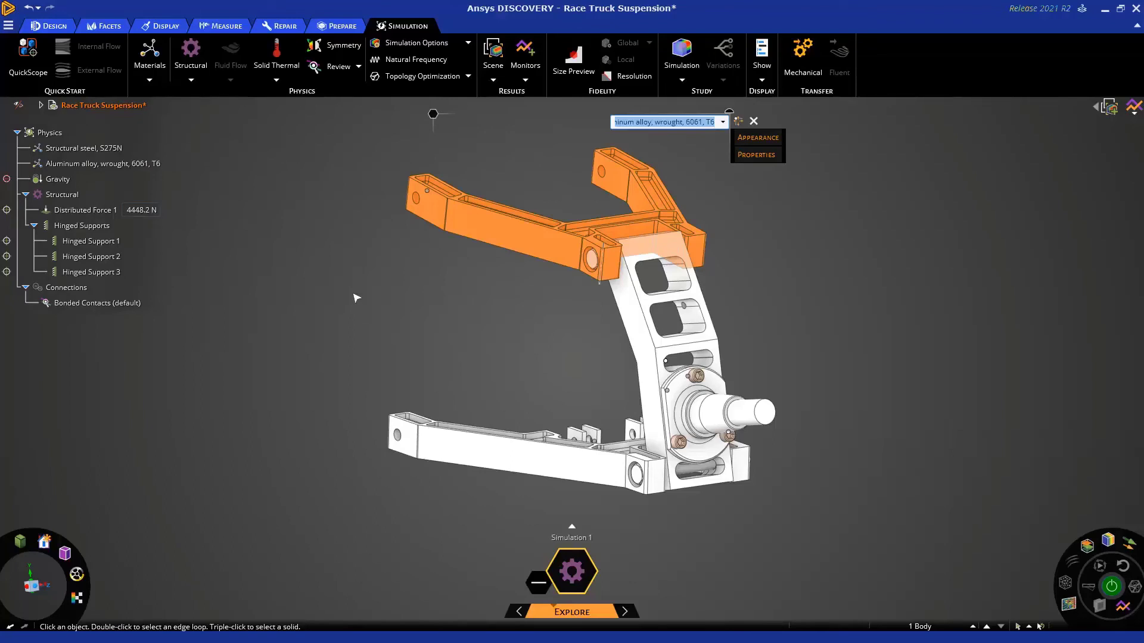
{"action": "left_click", "coordinate": [491, 326]}
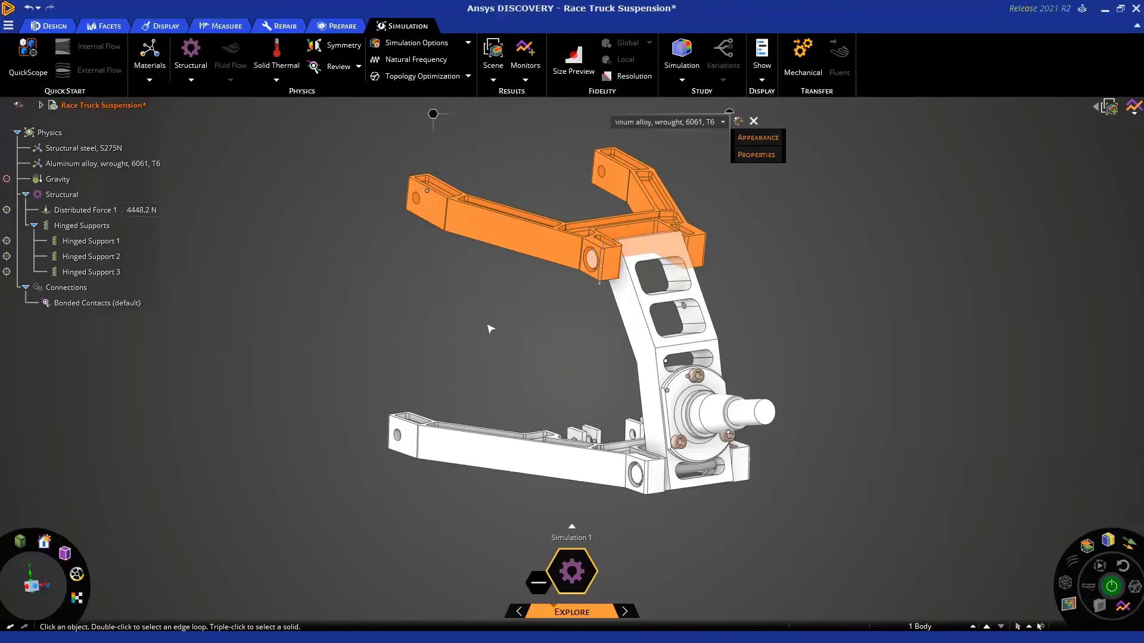
Assign Aluminum alloy, wrought, 6061, T6 to the upright and the lower control arm together, and leave the material settings.
{"action": "left_click", "coordinate": [634, 329]}
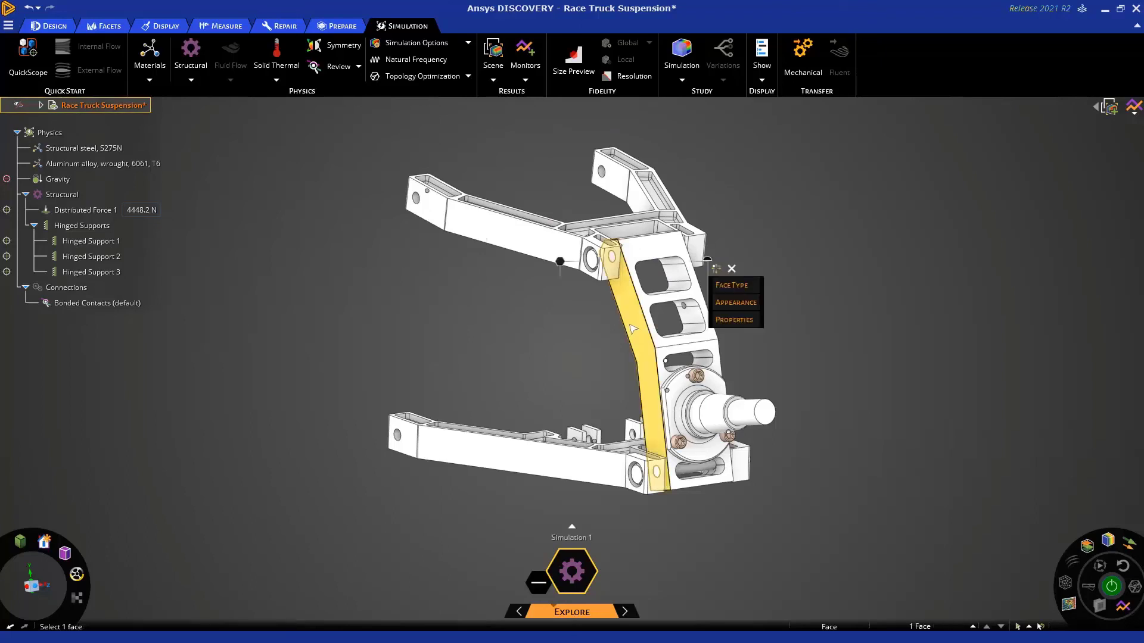
{"action": "left_click", "coordinate": [506, 450], "text": "ctrl"}
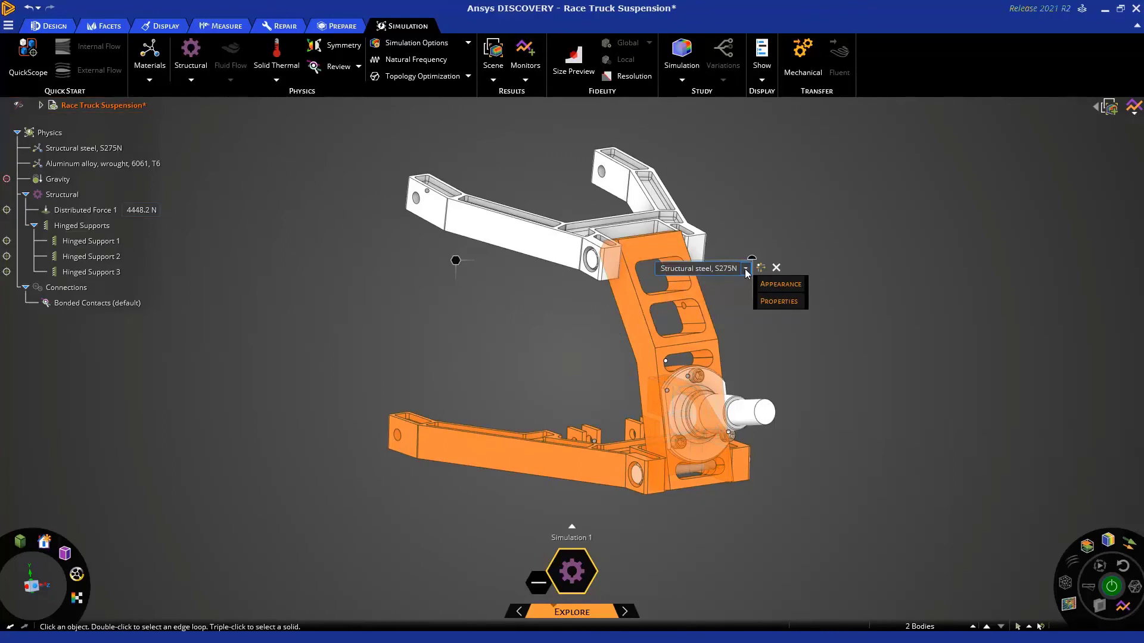
{"action": "right_click", "coordinate": [455, 265]}
{"action": "mouse_move", "coordinate": [440, 291]}
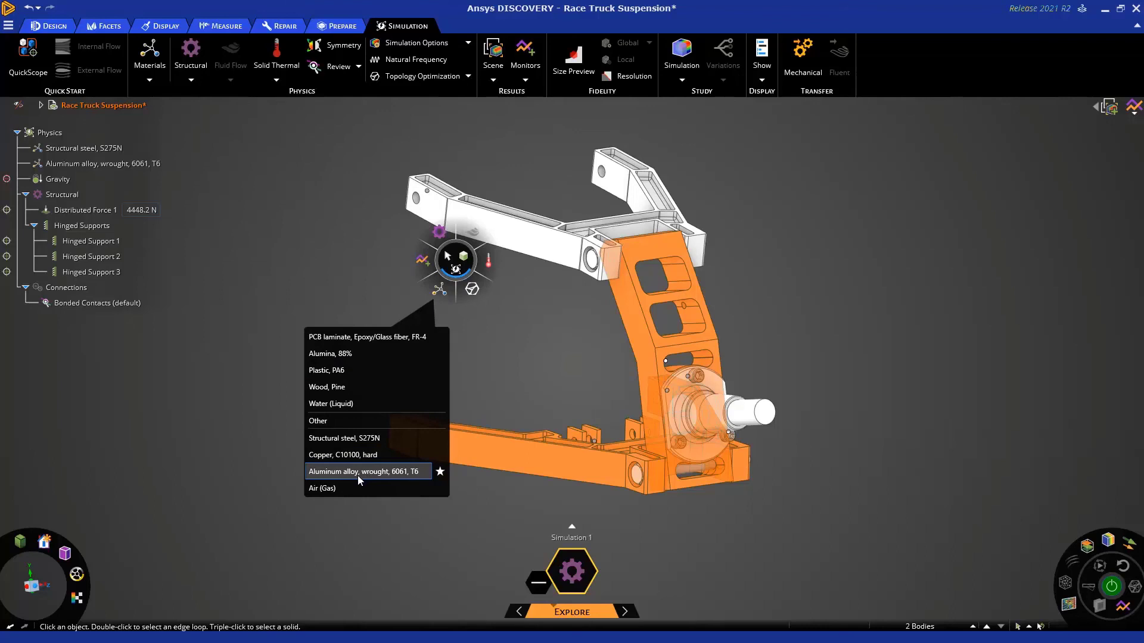
{"action": "left_click", "coordinate": [317, 422]}
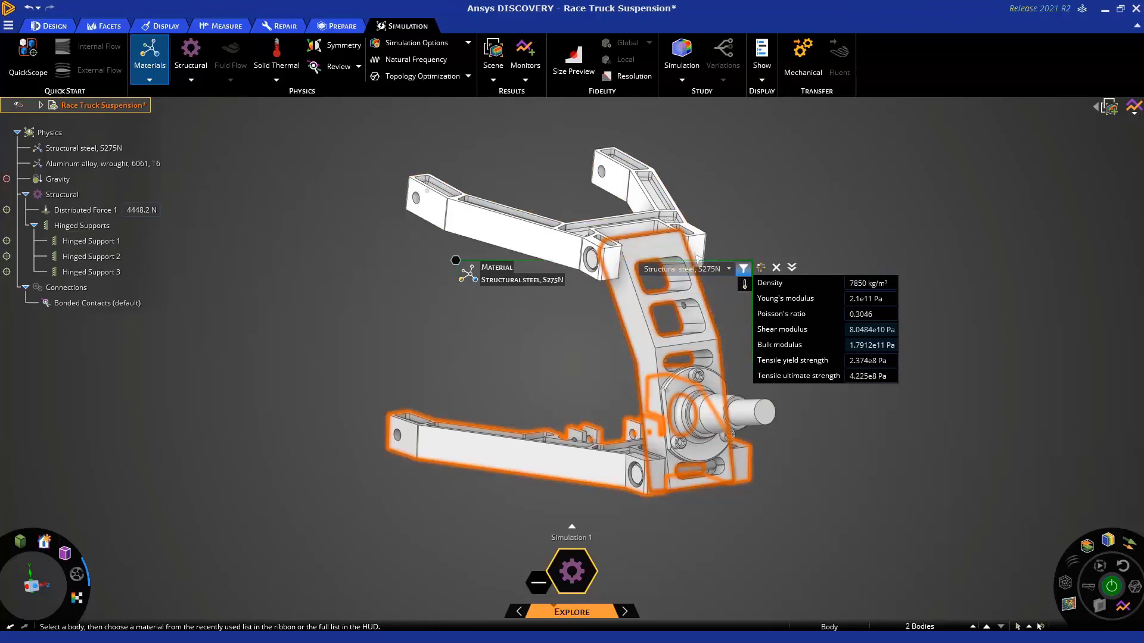
{"action": "left_click", "coordinate": [696, 269]}
{"action": "type", "text": "Alumina, 88%"}
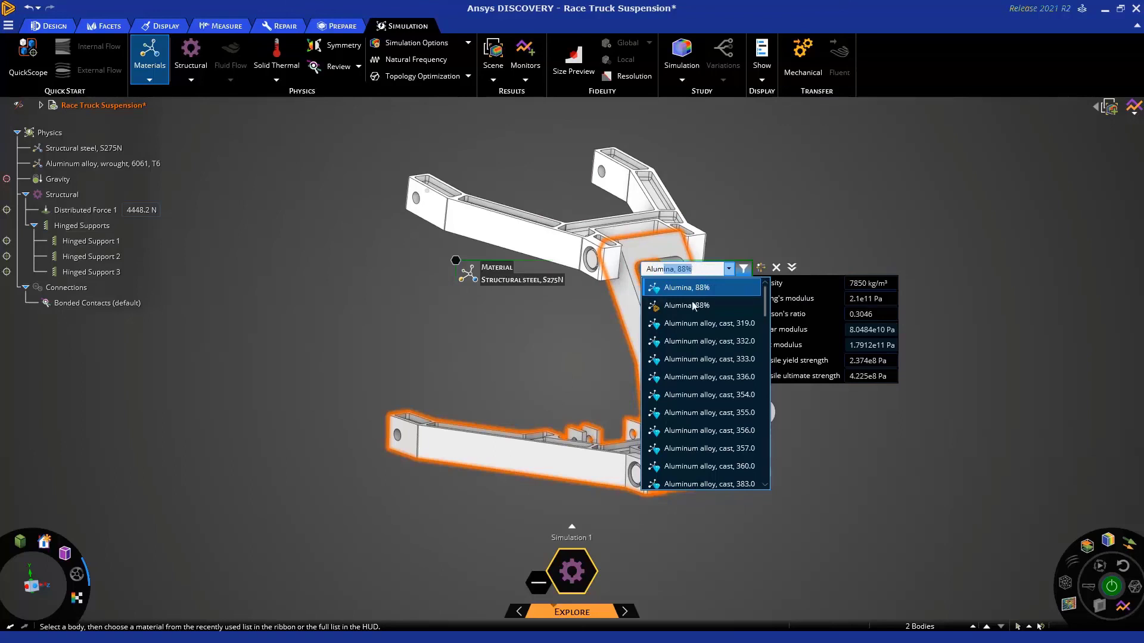
{"action": "scroll", "coordinate": [695, 344], "scroll_direction": "down", "scroll_amount": 6}
{"action": "scroll", "coordinate": [698, 351], "scroll_direction": "down", "scroll_amount": 6}
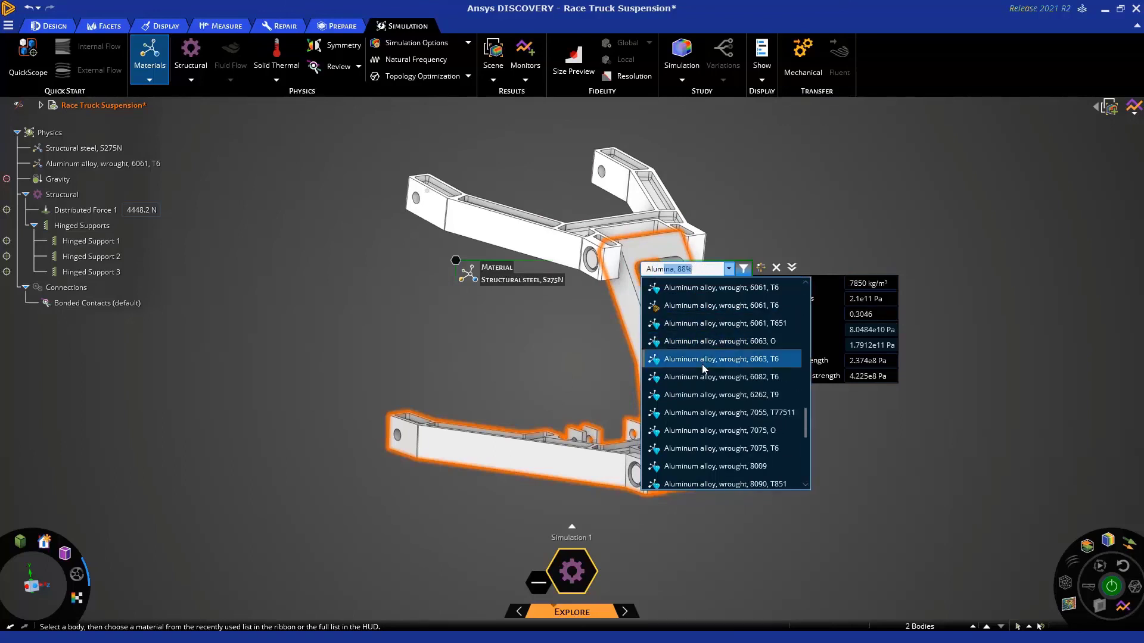
{"action": "left_click", "coordinate": [699, 309]}
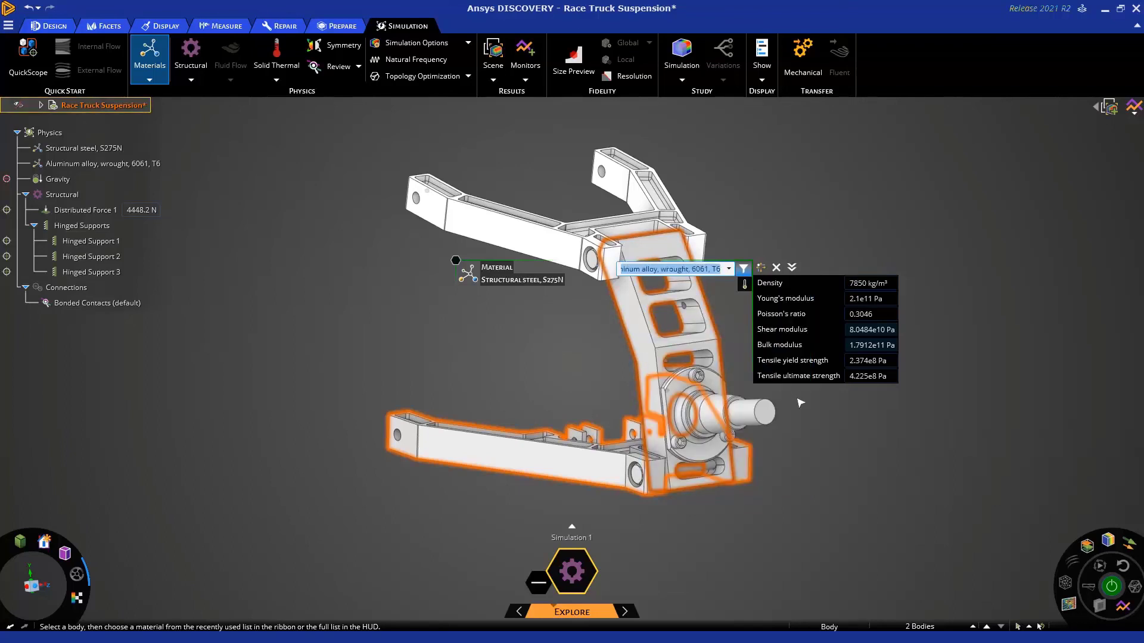
{"action": "middle_click_drag", "start_coordinate": [814, 424], "coordinate": [800, 418]}
{"action": "left_click", "coordinate": [816, 429]}
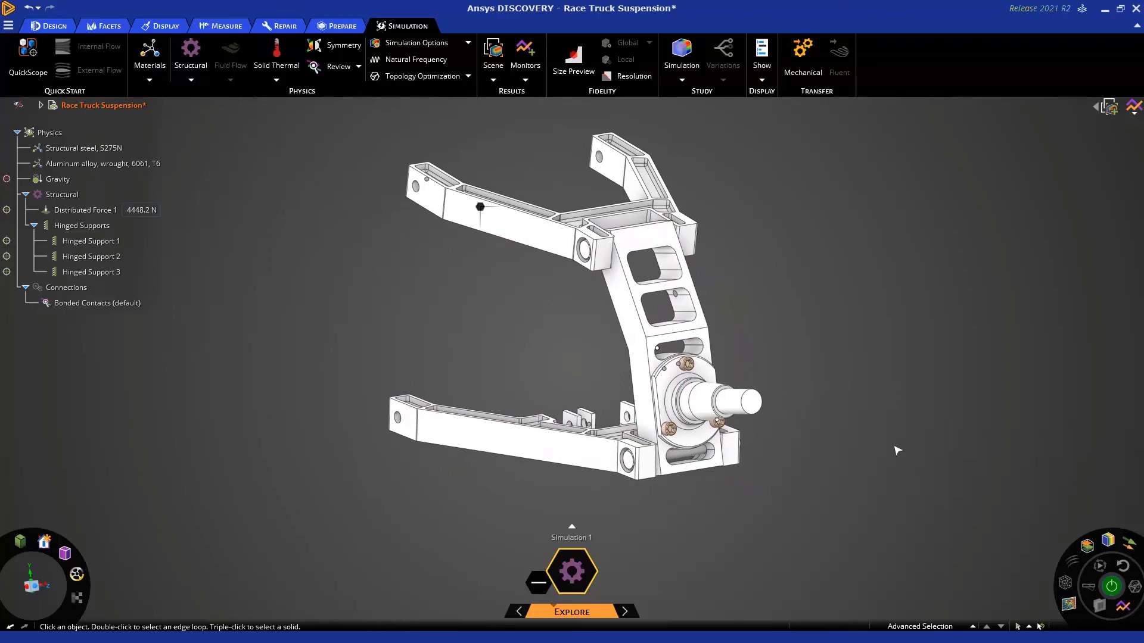